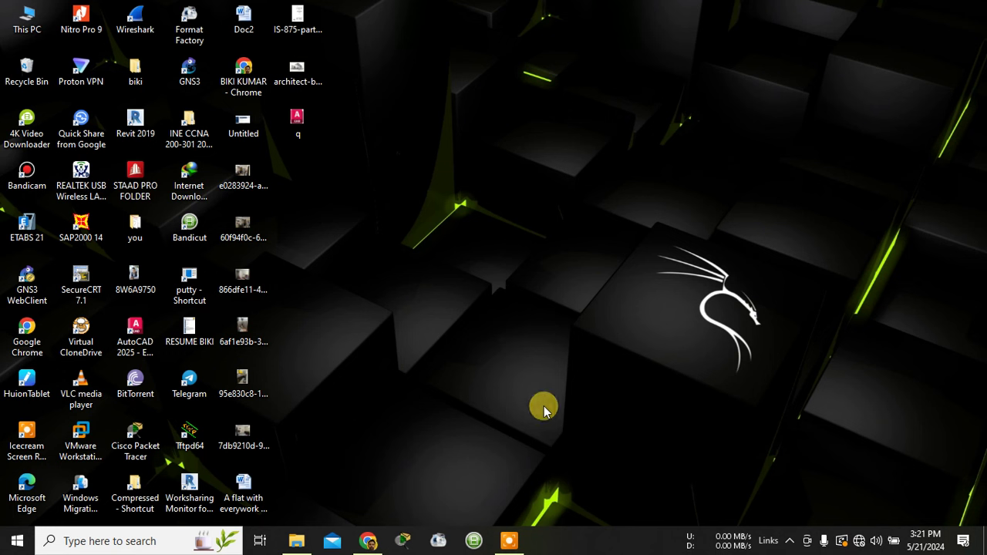
# - Launch AutoCAD 2025 from the desktop shortcut to get blank Drawing1.dwg
pyautogui.click(142, 338)
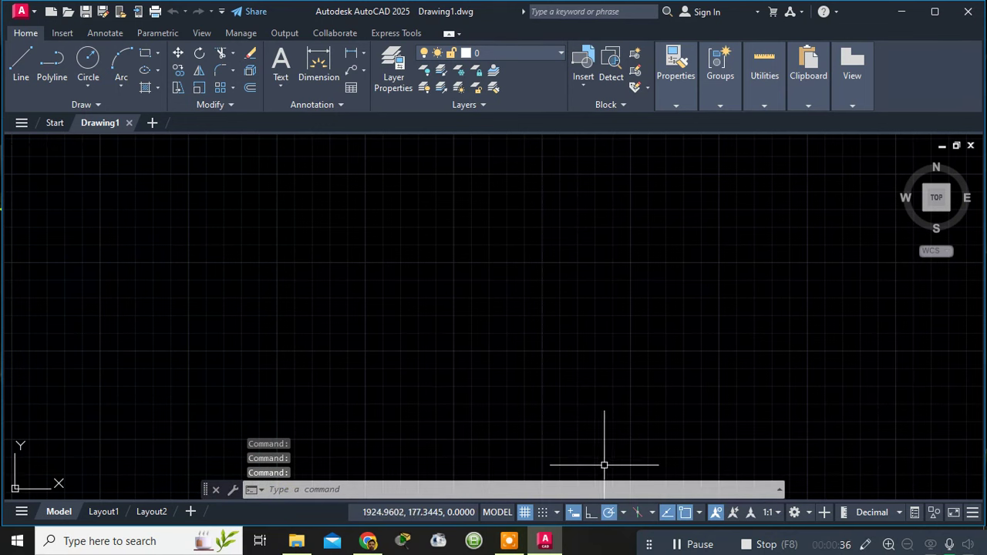
# - Turn off the grid display and bring up the annotation scale list
pyautogui.click(525, 512)
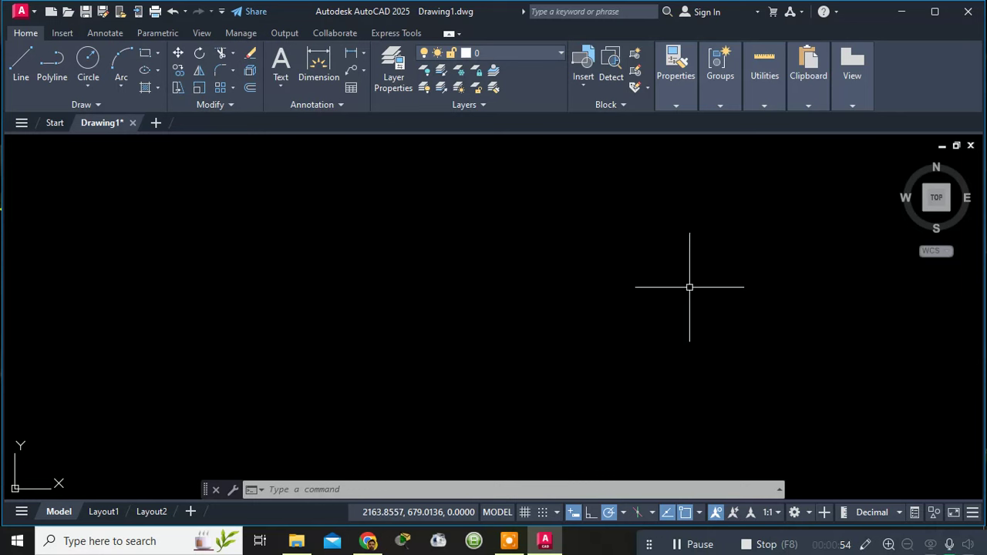
pyautogui.click(779, 514)
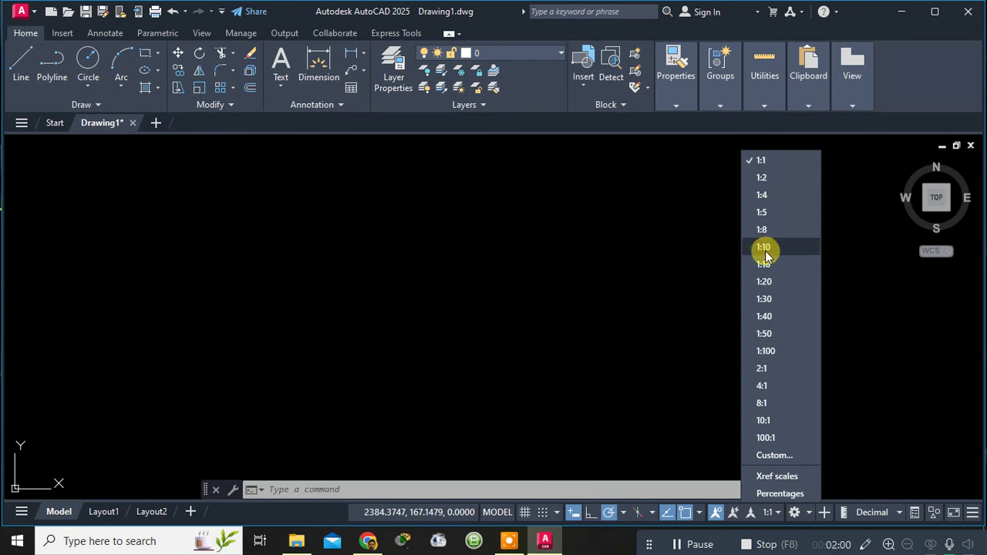
# - Set the current view's annotation scale to 1:100, leaving the units as Decimal
pyautogui.click(763, 352)
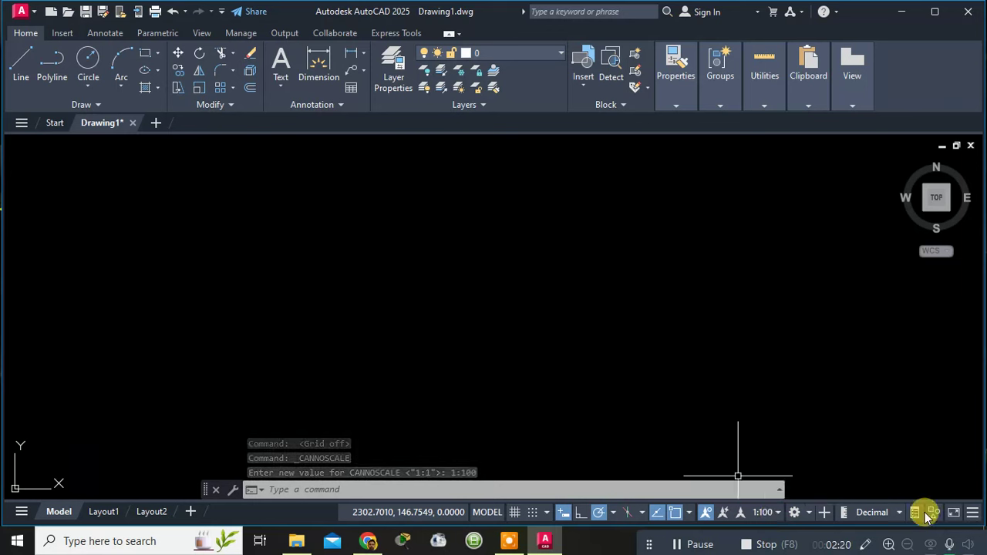
pyautogui.click(885, 513)
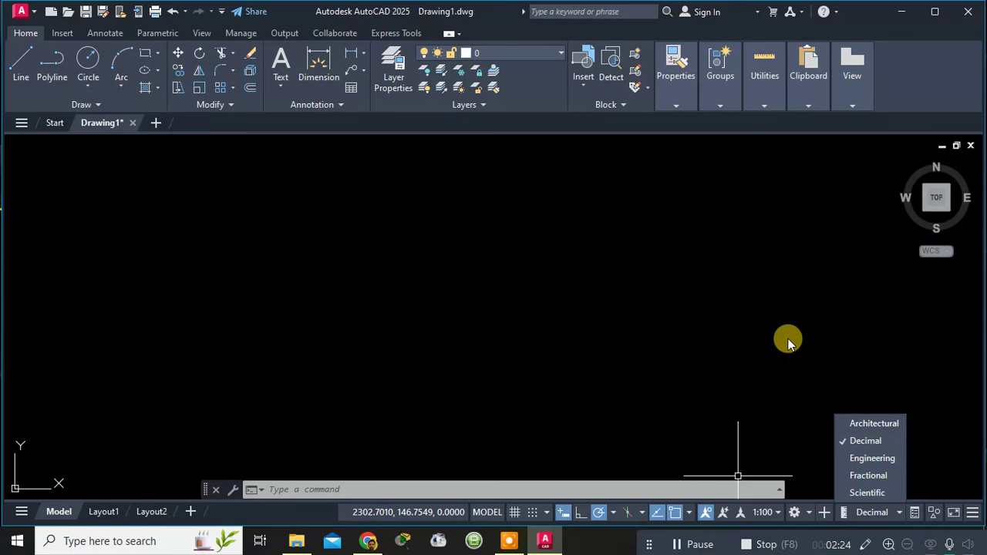
pyautogui.press('Escape')
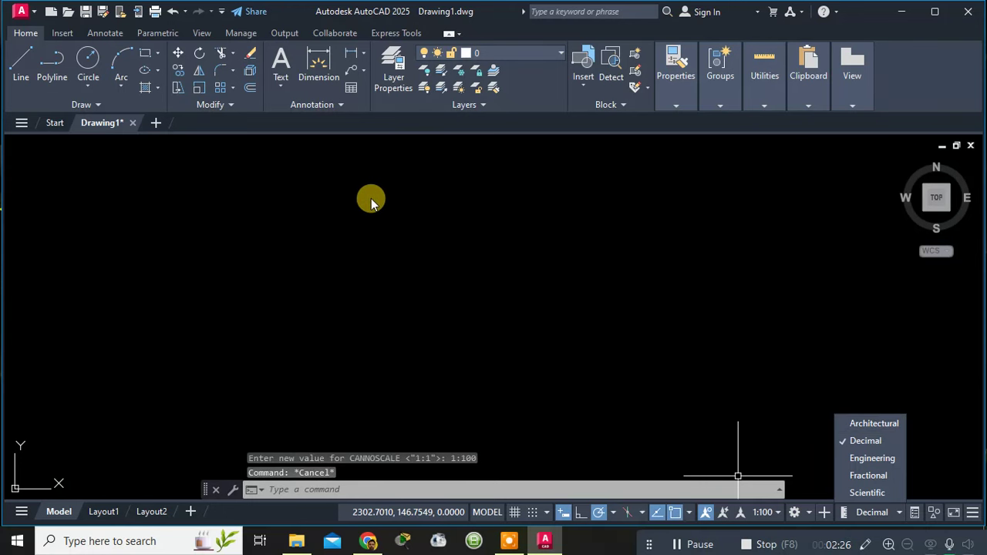
pyautogui.rightClick(381, 173)
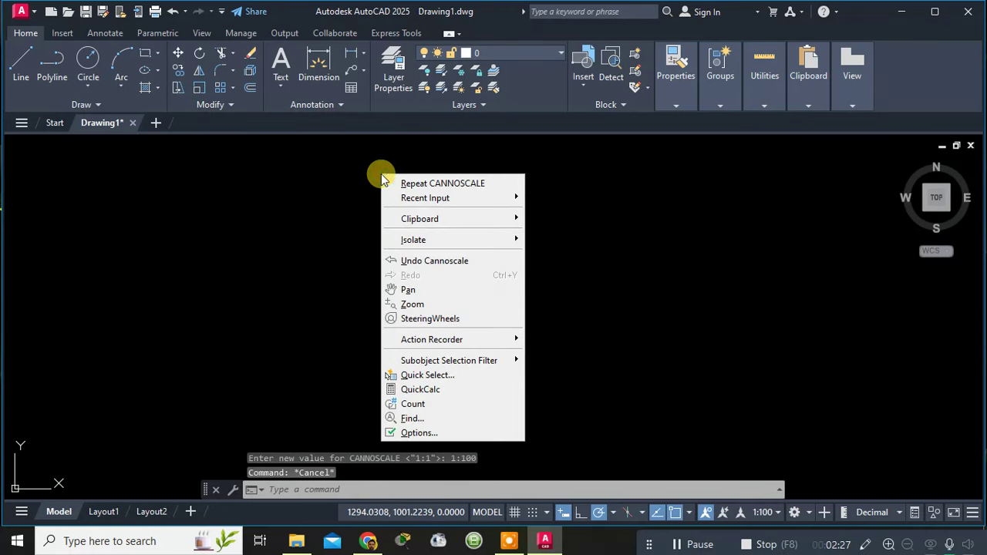
pyautogui.click(425, 433)
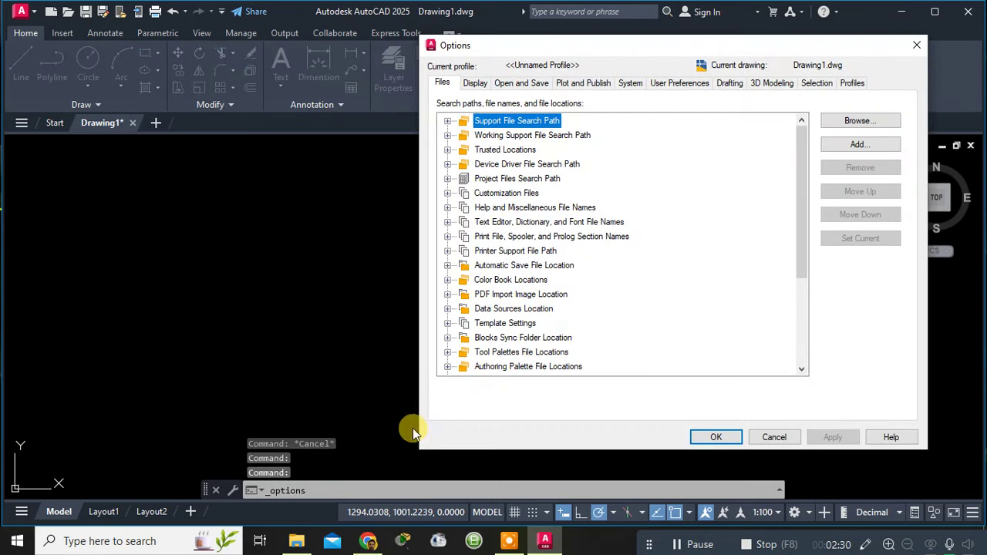
pyautogui.click(723, 85)
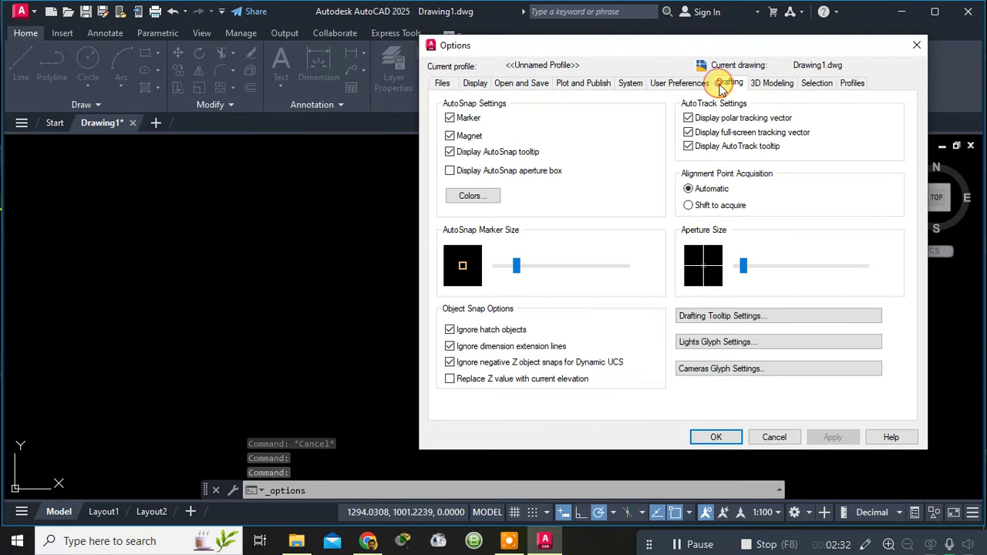
pyautogui.click(678, 85)
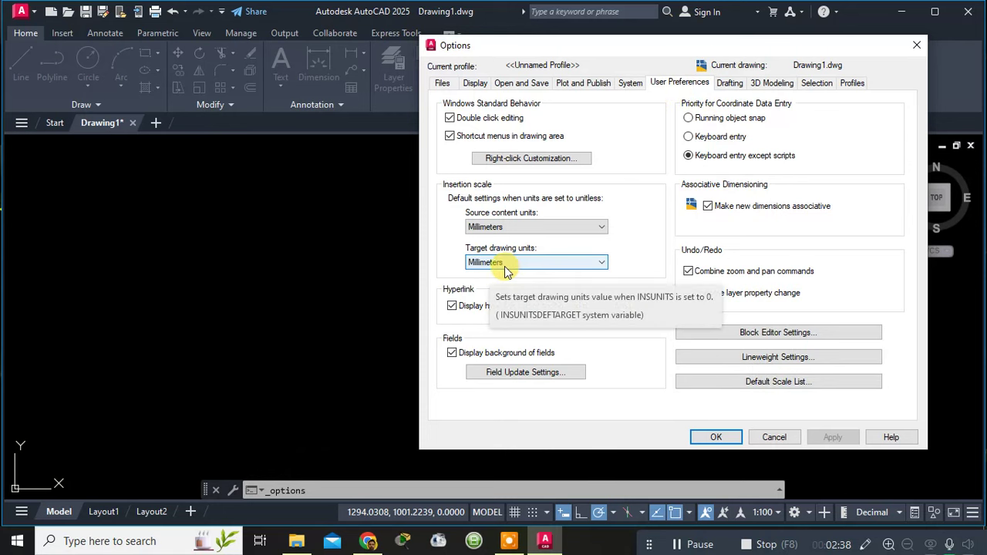
pyautogui.click(723, 437)
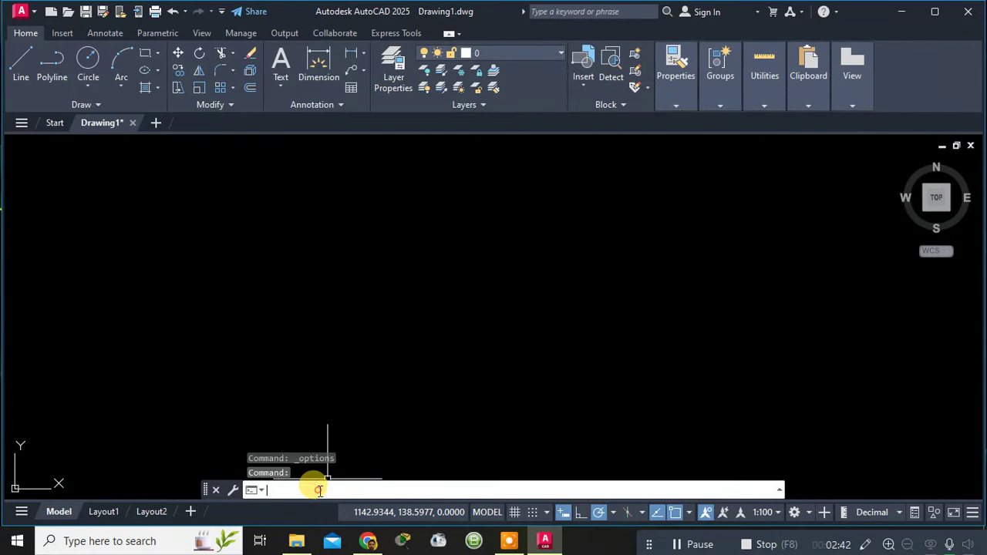
# - Change the ISO-25 dimension style's primary-units decimal separator to Period
pyautogui.write('d')
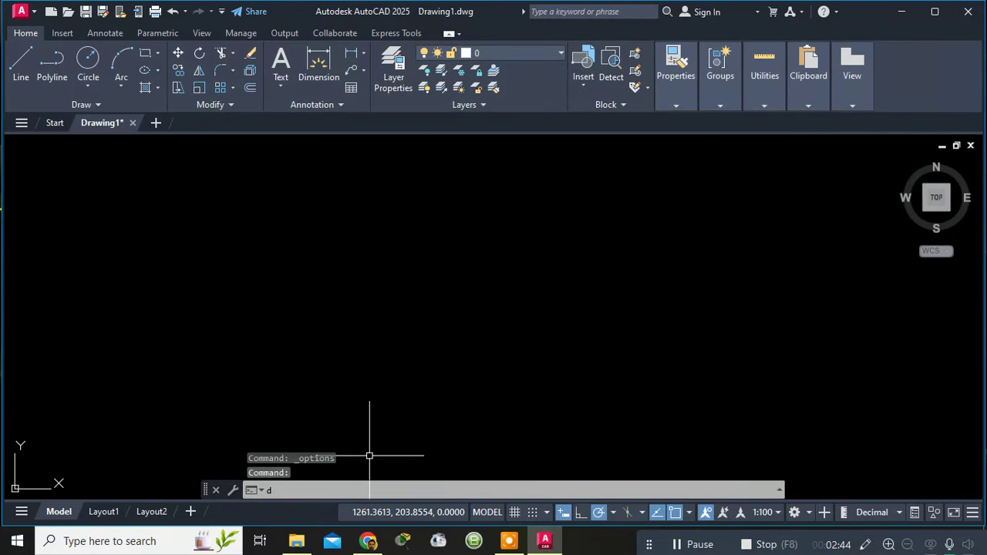
pyautogui.press('Return')
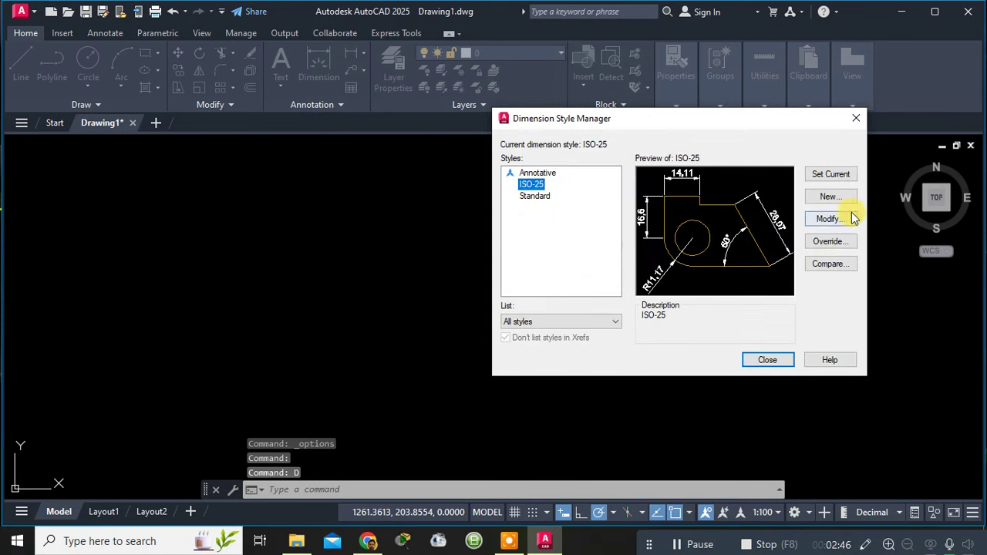
pyautogui.click(827, 219)
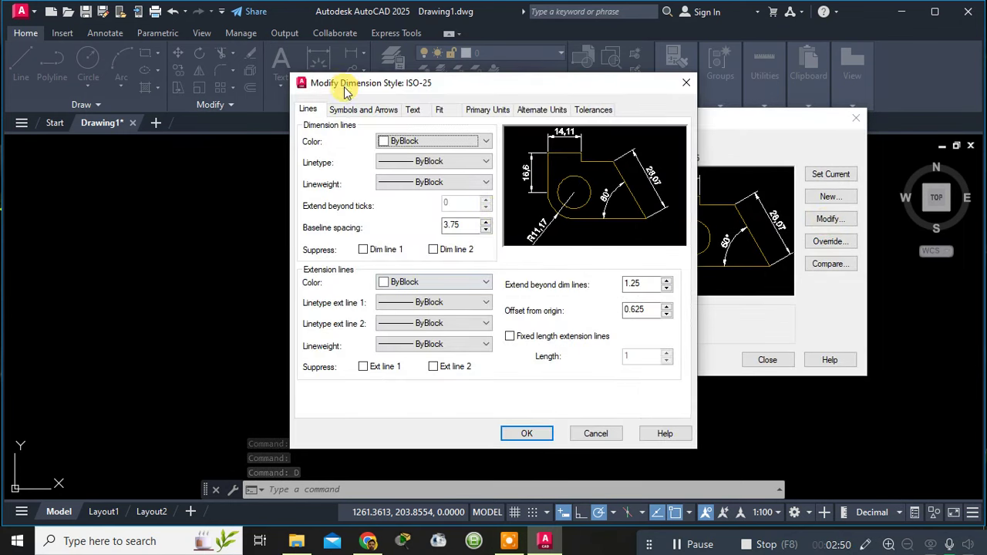
pyautogui.click(475, 109)
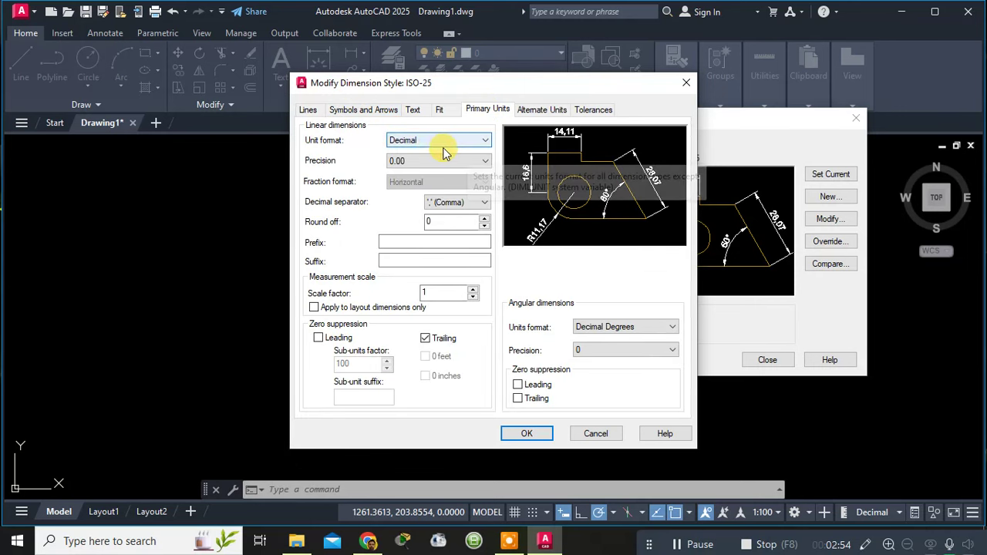
pyautogui.click(454, 202)
pyautogui.click(450, 221)
pyautogui.click(453, 202)
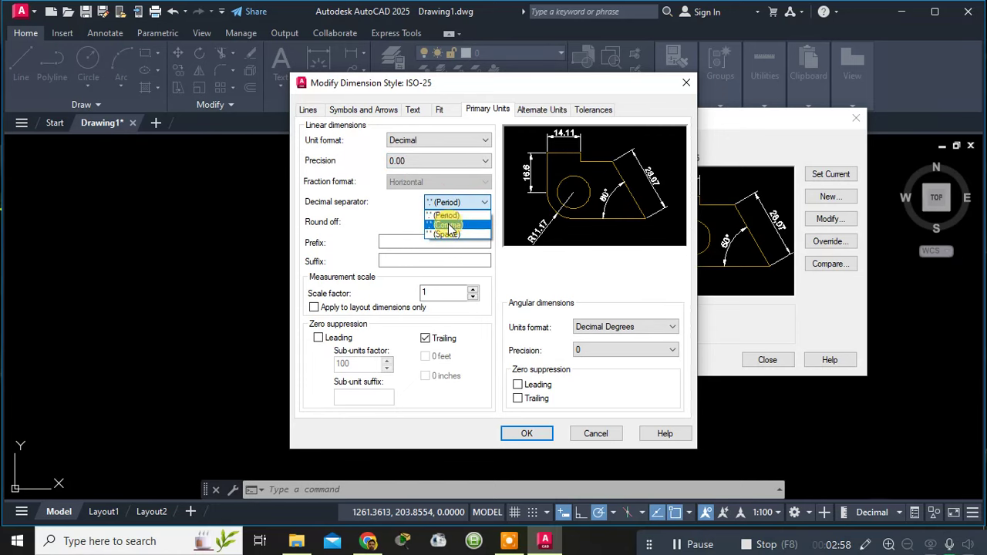
pyautogui.click(452, 215)
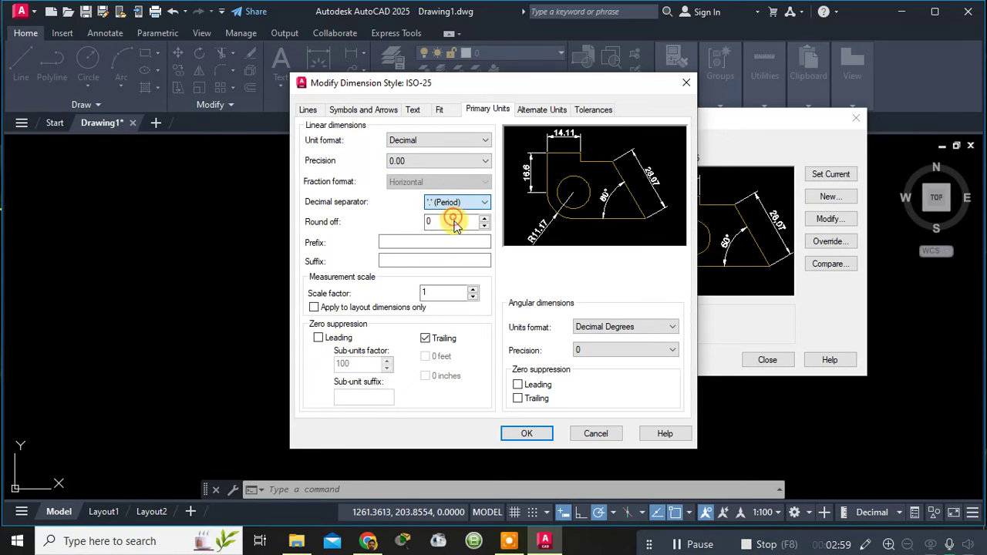
pyautogui.click(525, 434)
pyautogui.click(773, 365)
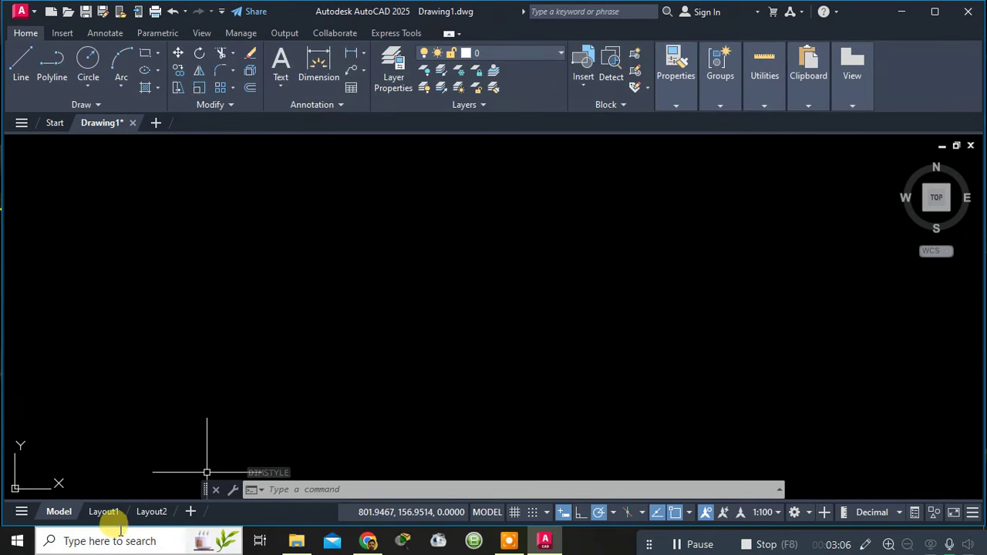
# - Switch to the Layout1 paper-space sheet and enter the MVSETUP command
pyautogui.moveTo(103, 512)
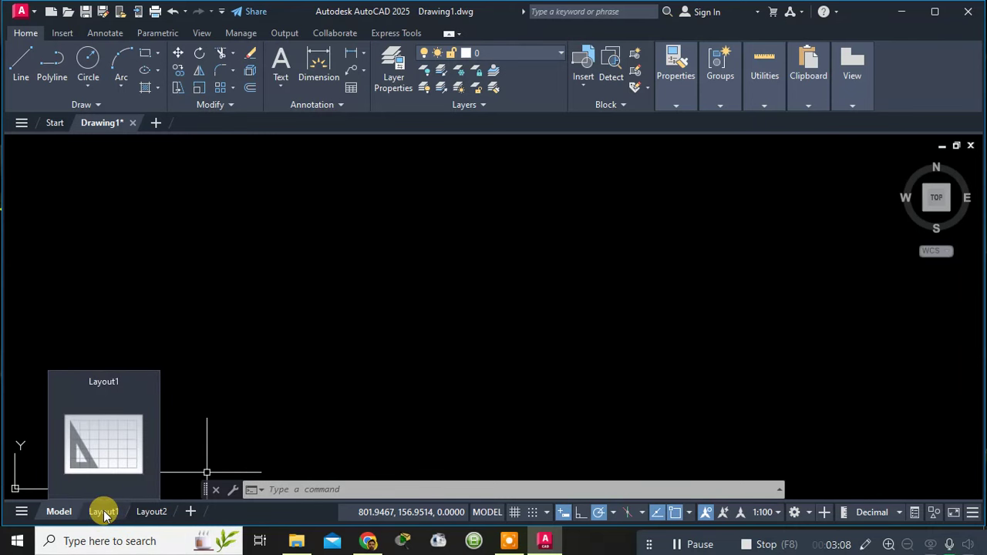
pyautogui.click(106, 516)
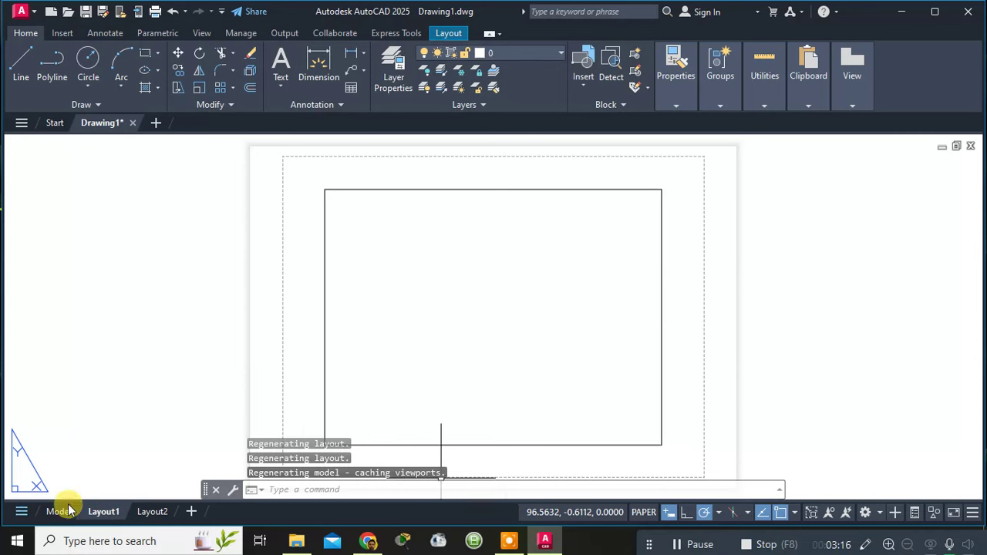
pyautogui.click(308, 485)
pyautogui.write('m')
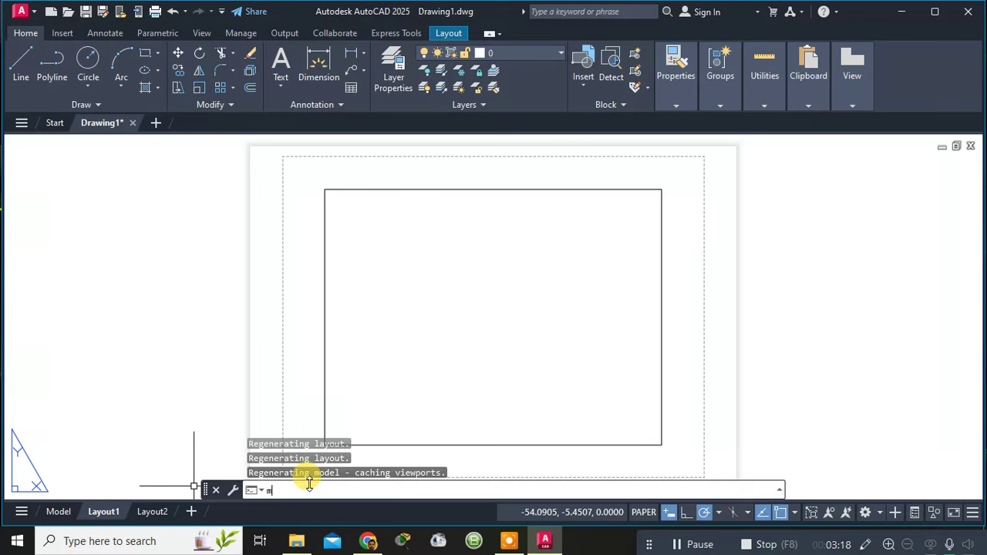
pyautogui.write('v')
pyautogui.write('et')
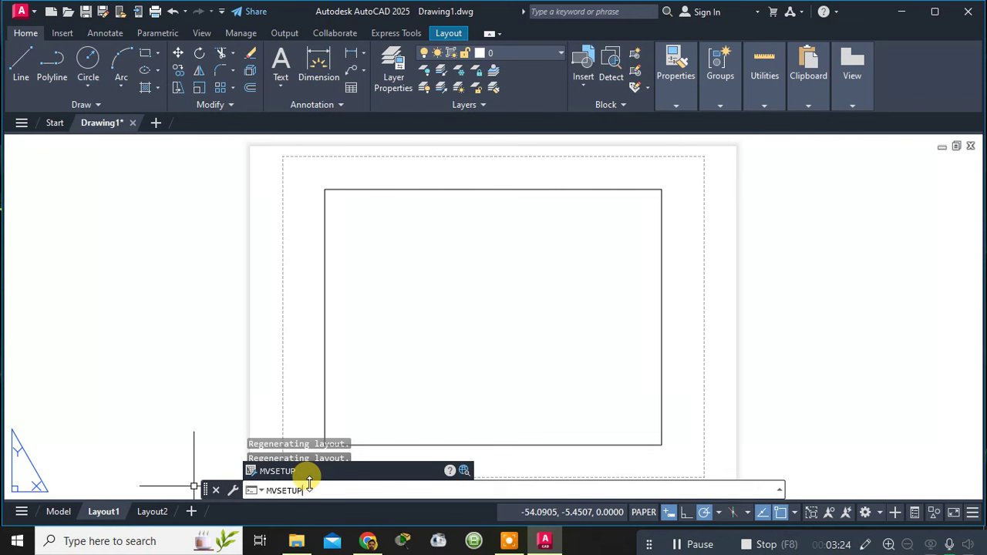
# - Insert the ISO A0 title block (option 5) into Layout1 with MVSETUP, creating iso_a0.dwg
pyautogui.press('Return')
pyautogui.press('Down')
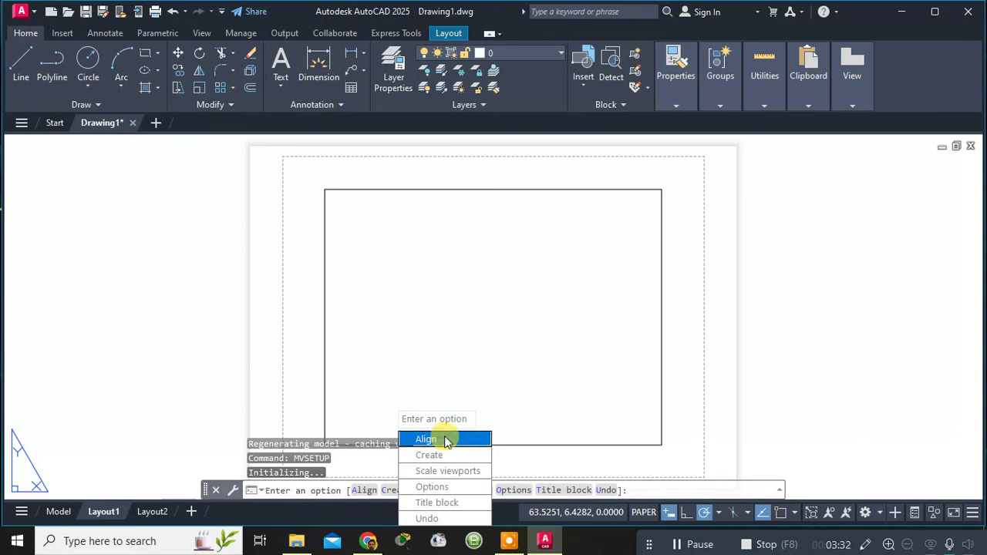
pyautogui.click(436, 505)
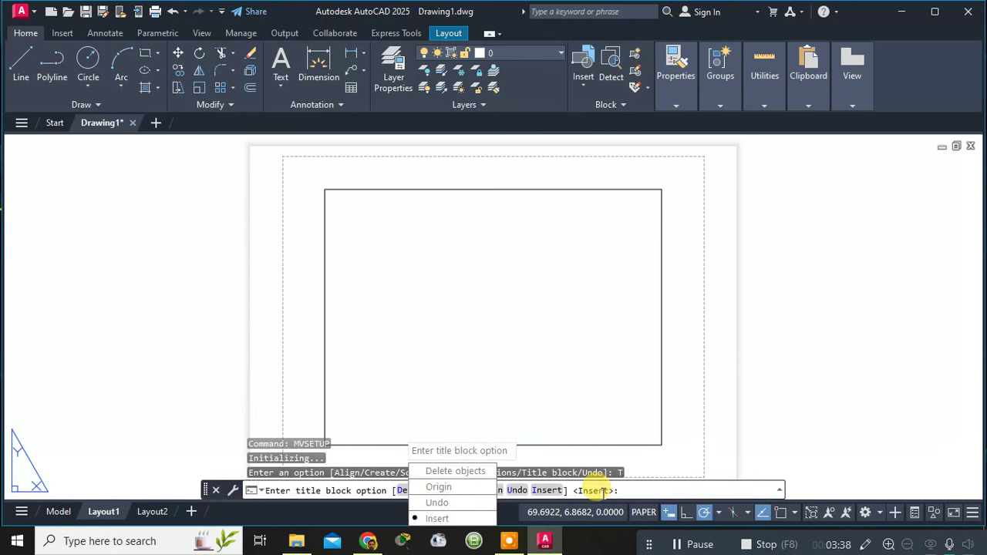
pyautogui.click(437, 518)
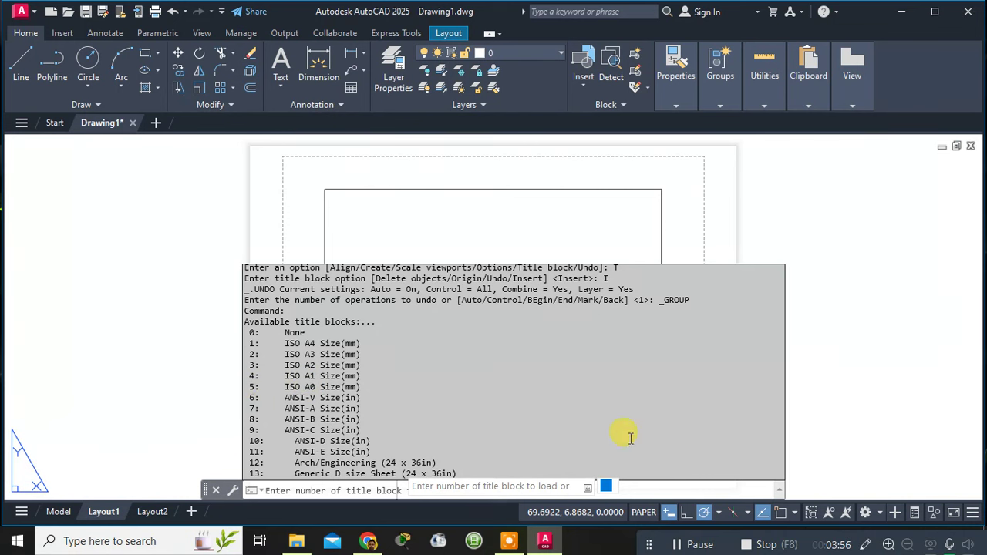
pyautogui.click(656, 485)
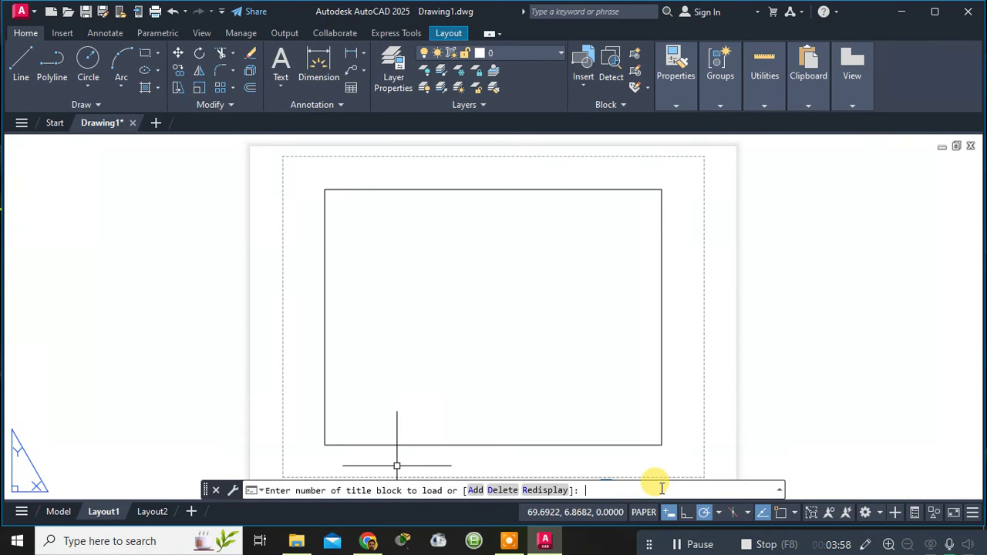
pyautogui.write('5')
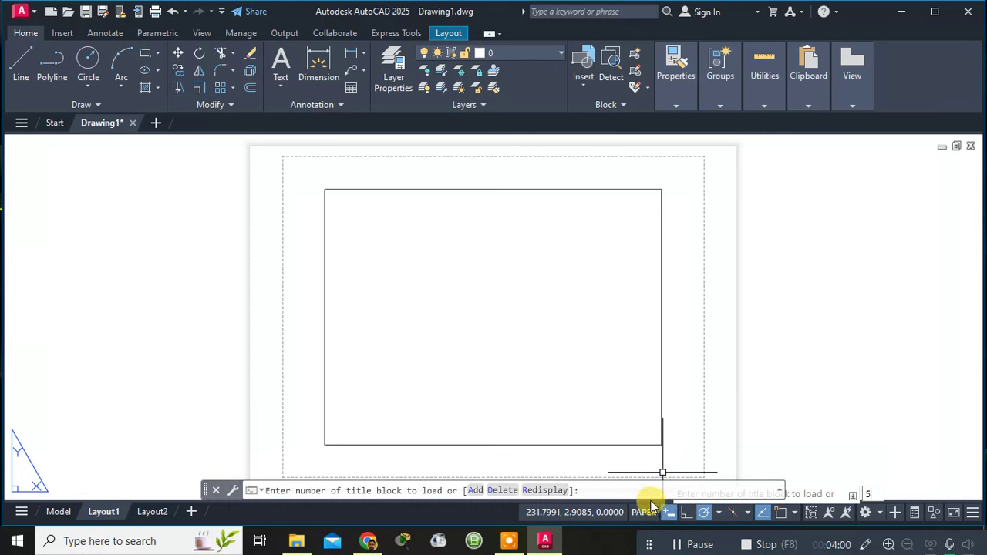
pyautogui.click(623, 488)
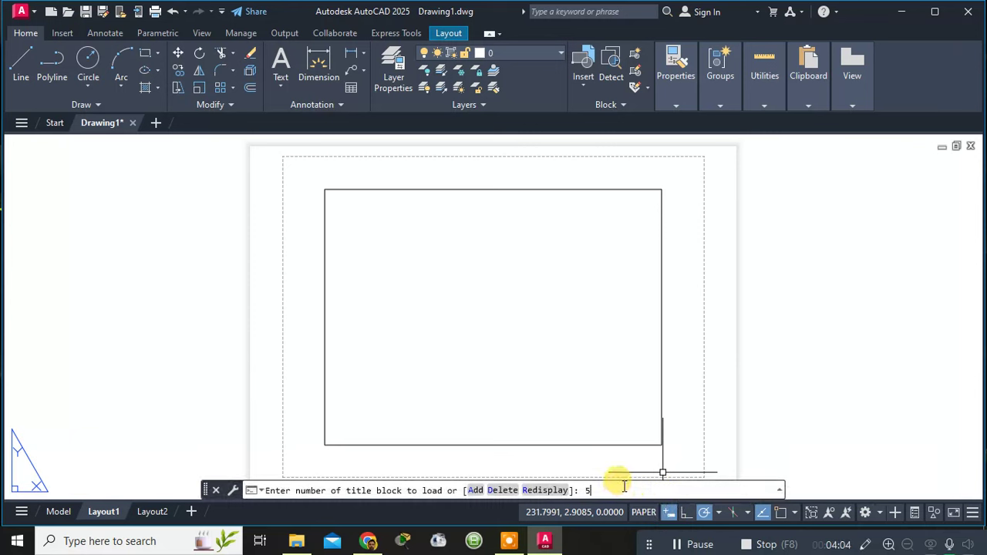
pyautogui.press('Return')
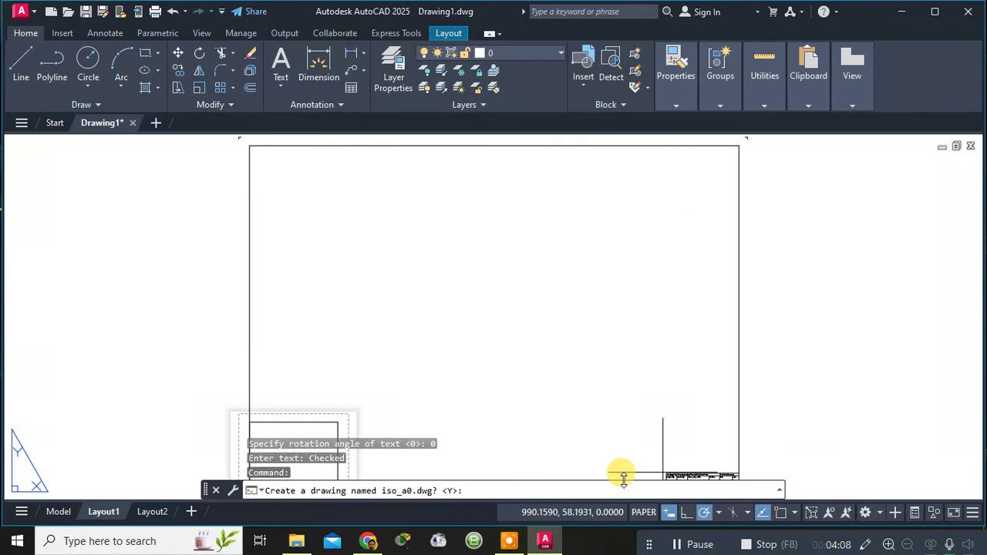
pyautogui.press('Return')
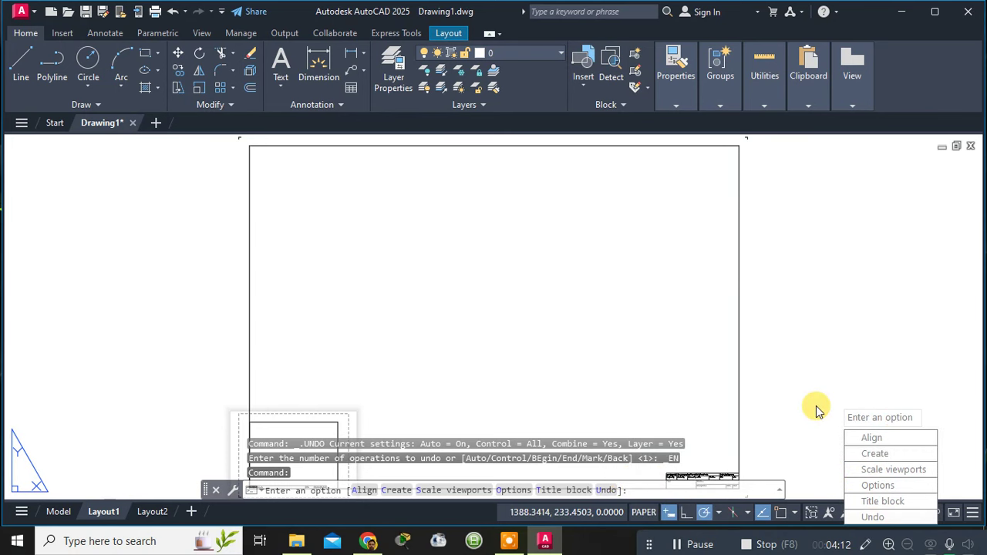
pyautogui.press('Escape')
pyautogui.scroll(10, 733, 478)
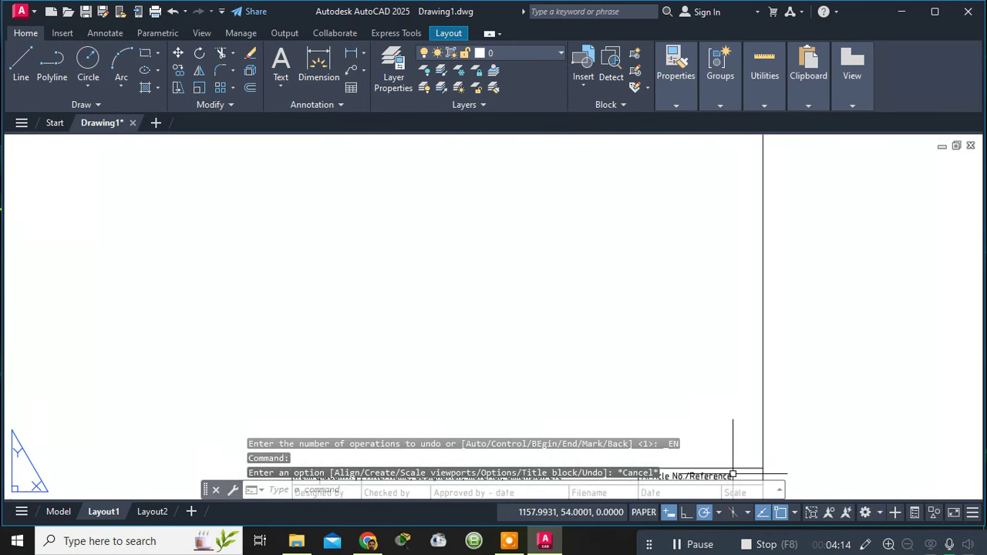
pyautogui.moveTo(709, 361); pyautogui.dragTo(769, 177, button='middle')
pyautogui.scroll(-4, 708, 239)
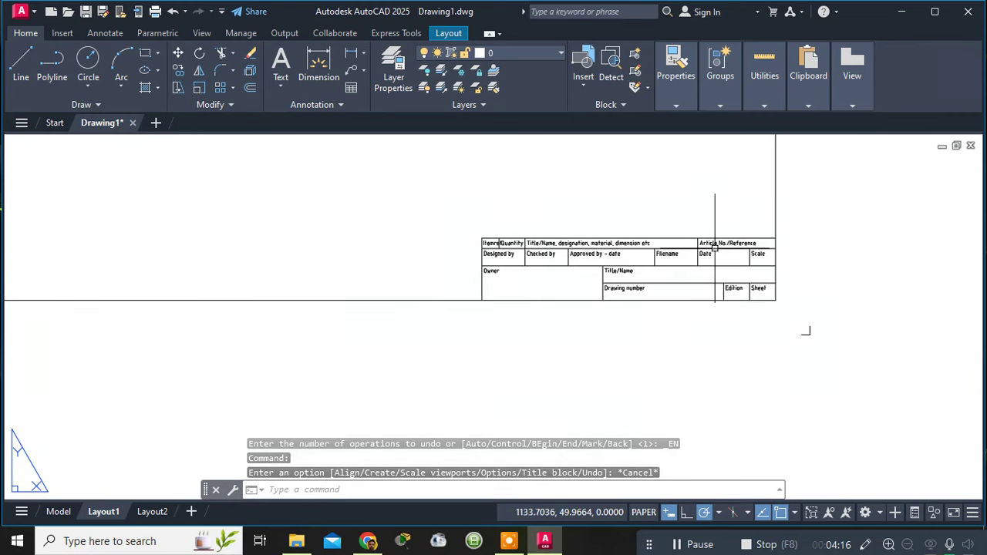
pyautogui.scroll(4, 532, 266)
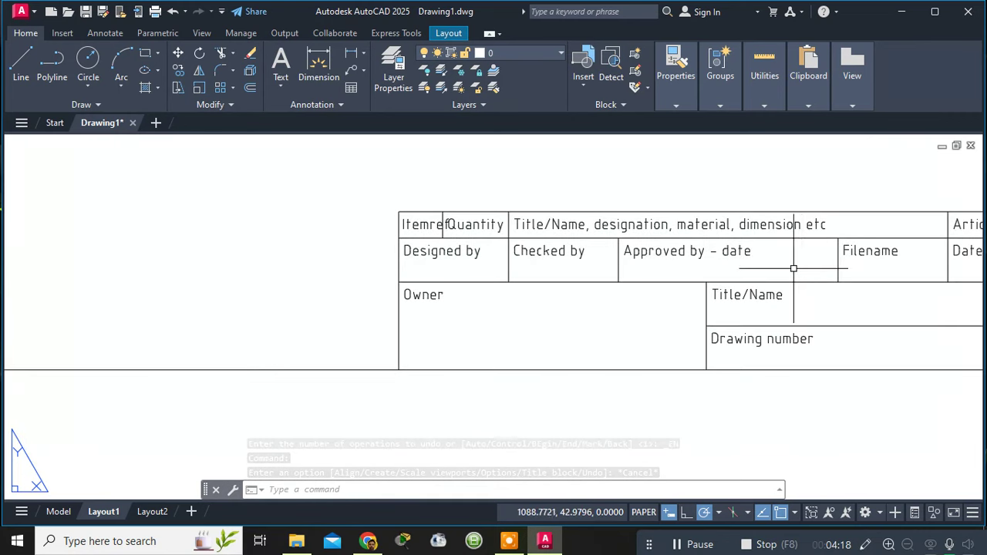
pyautogui.scroll(2, 925, 266)
pyautogui.scroll(-5, 694, 269)
pyautogui.moveTo(959, 383); pyautogui.dragTo(876, 395, button='middle')
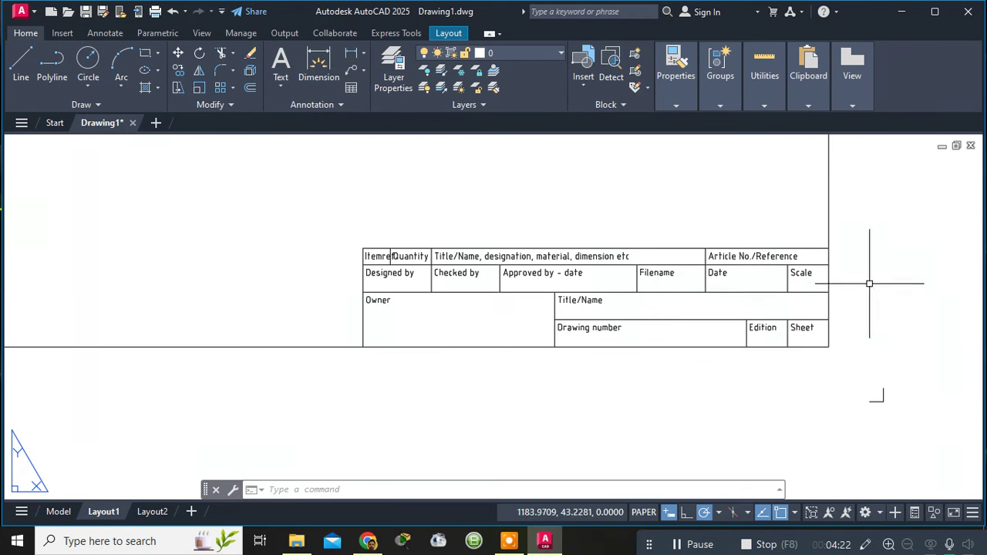
pyautogui.scroll(-6, 535, 307)
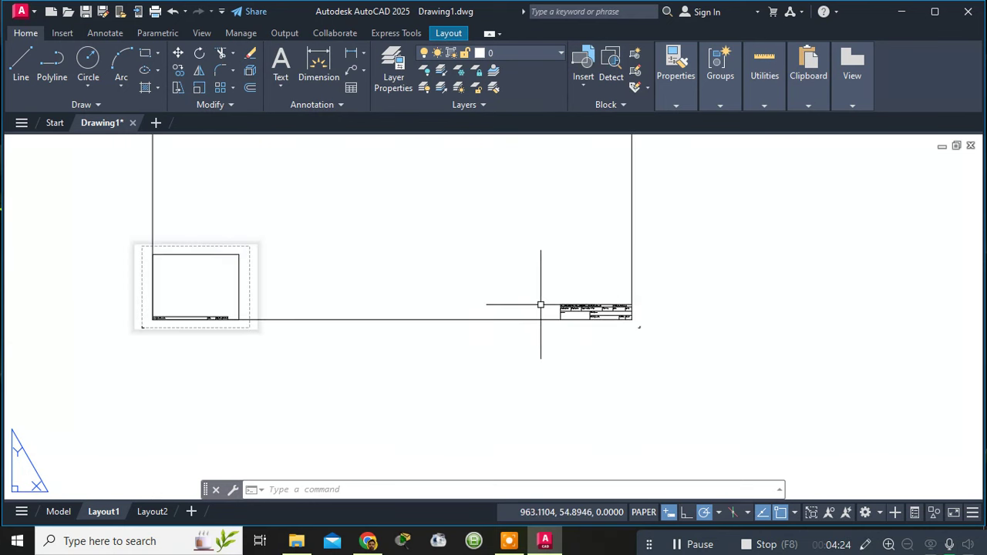
pyautogui.scroll(6, 244, 329)
pyautogui.scroll(-3, 213, 280)
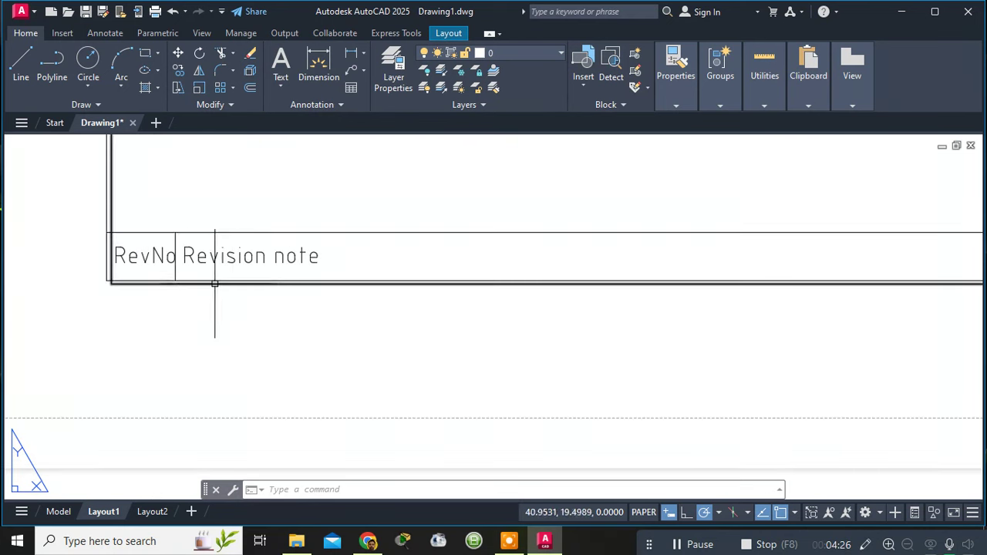
pyautogui.moveTo(619, 268); pyautogui.dragTo(434, 280, button='middle')
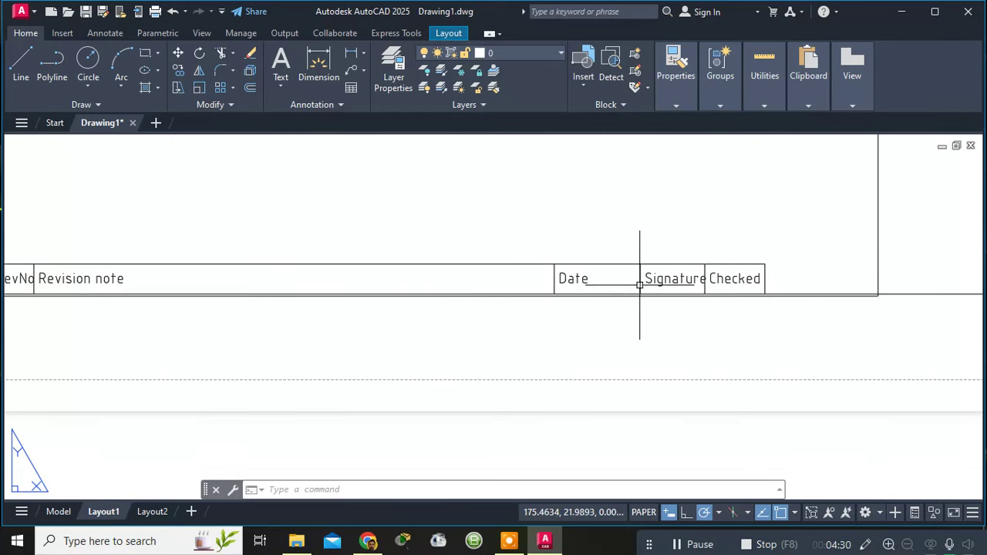
pyautogui.scroll(-6, 768, 277)
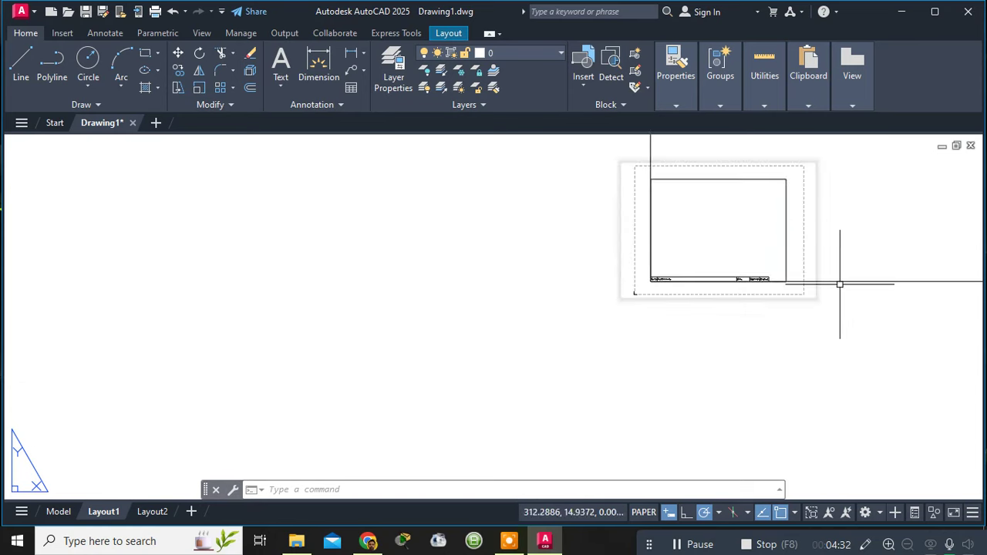
pyautogui.scroll(5, 474, 407)
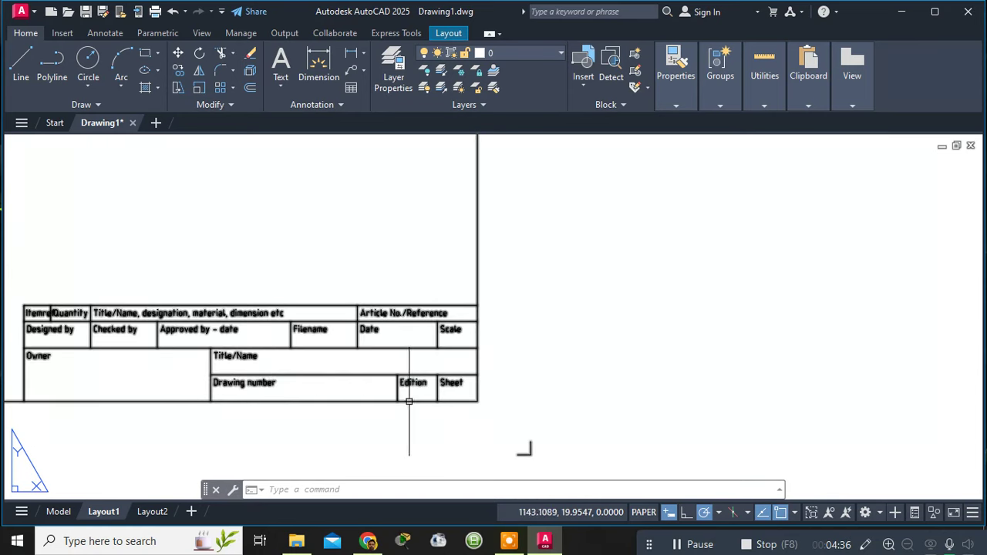
pyautogui.scroll(-2, 265, 349)
pyautogui.scroll(-2, 264, 349)
pyautogui.scroll(-3, 264, 349)
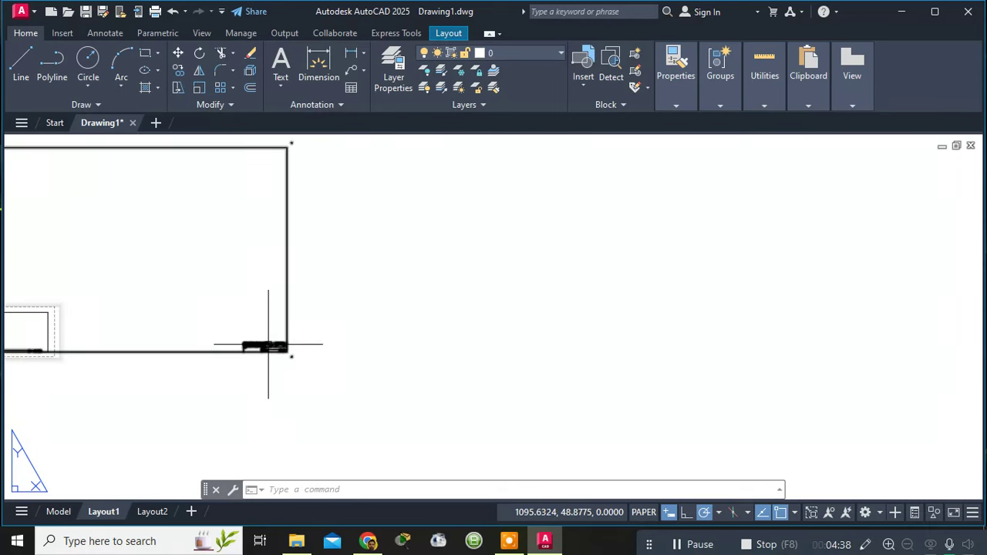
pyautogui.moveTo(238, 322); pyautogui.dragTo(419, 276, button='middle')
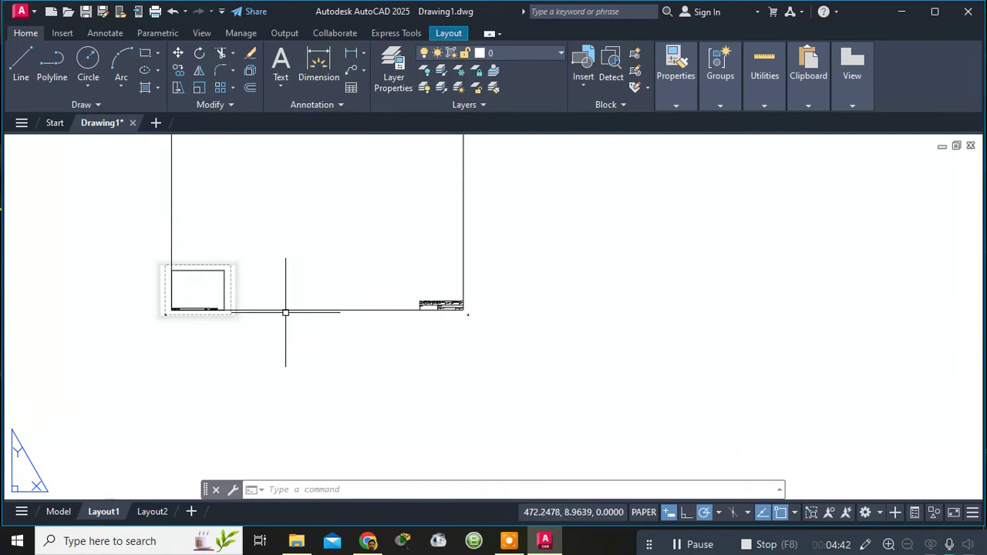
pyautogui.scroll(-2, 132, 419)
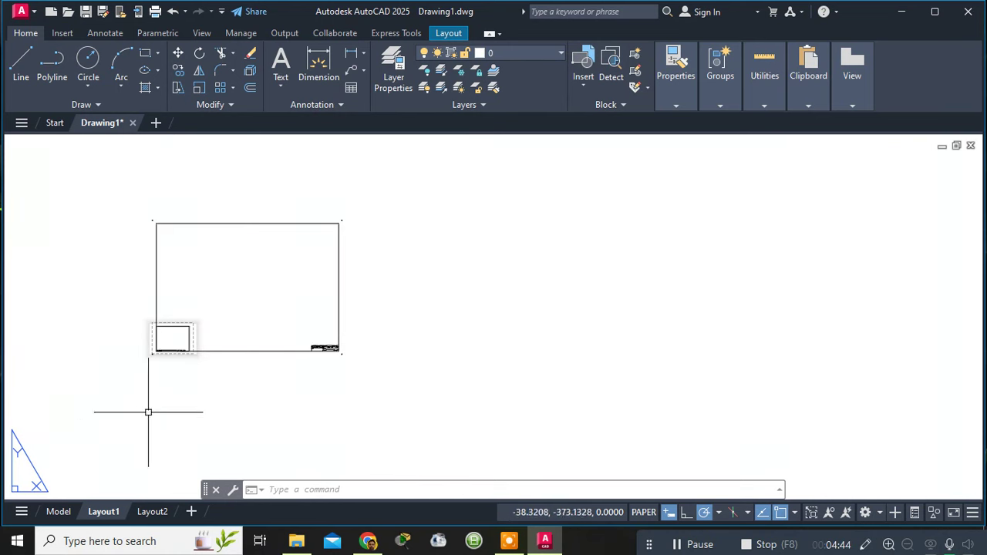
pyautogui.scroll(5, 333, 343)
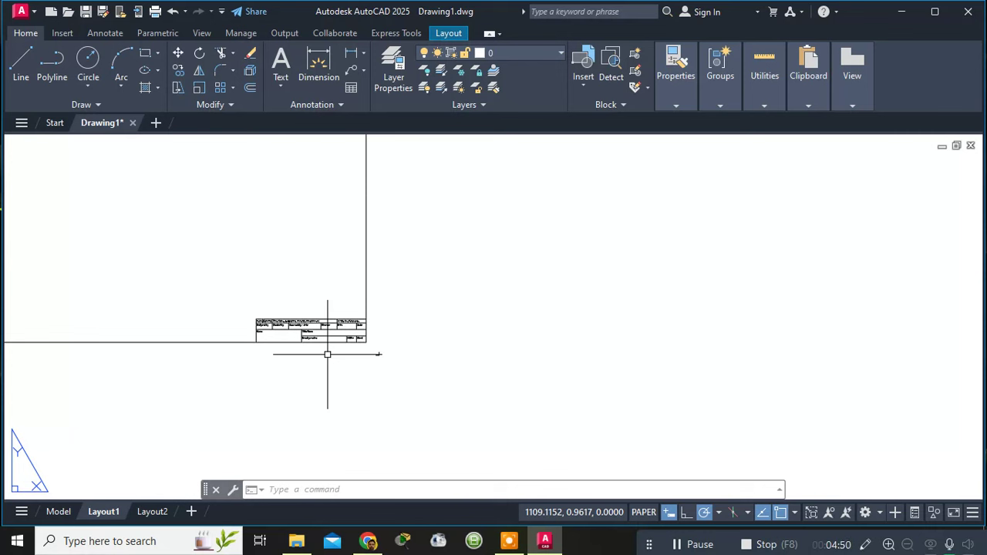
pyautogui.scroll(-2, 209, 394)
# - Return to model space and open the Page Setup Manager for the Model layout
pyautogui.scroll(-2, 168, 427)
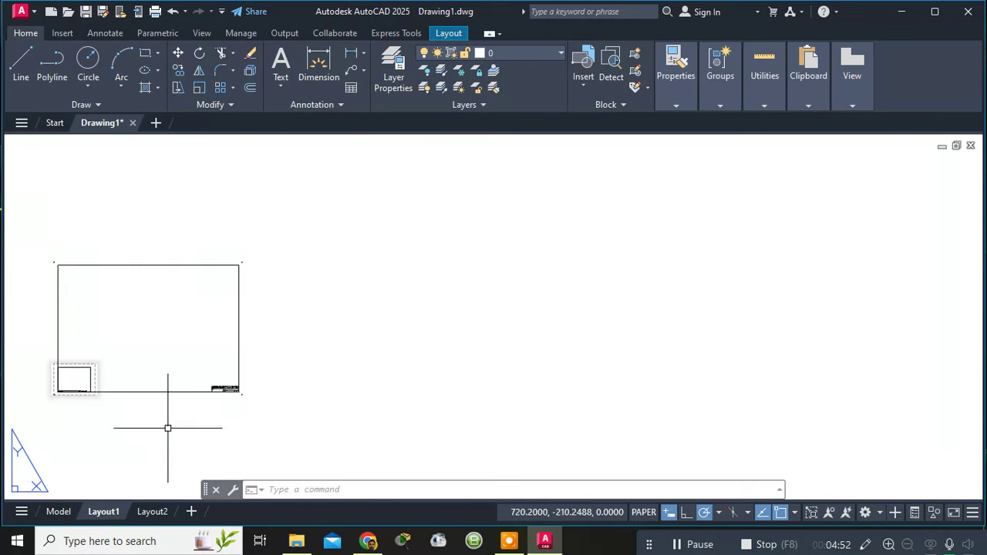
pyautogui.click(59, 512)
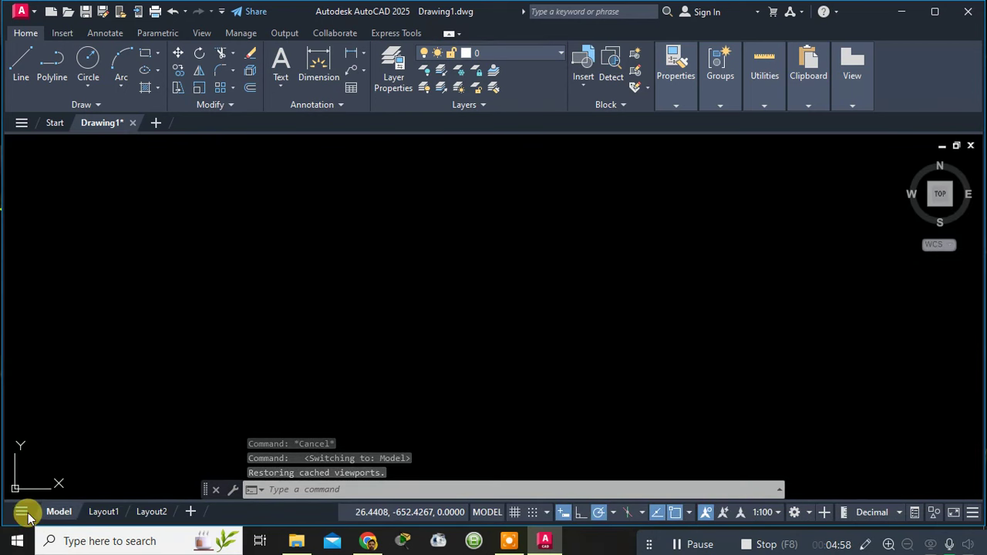
pyautogui.click(27, 518)
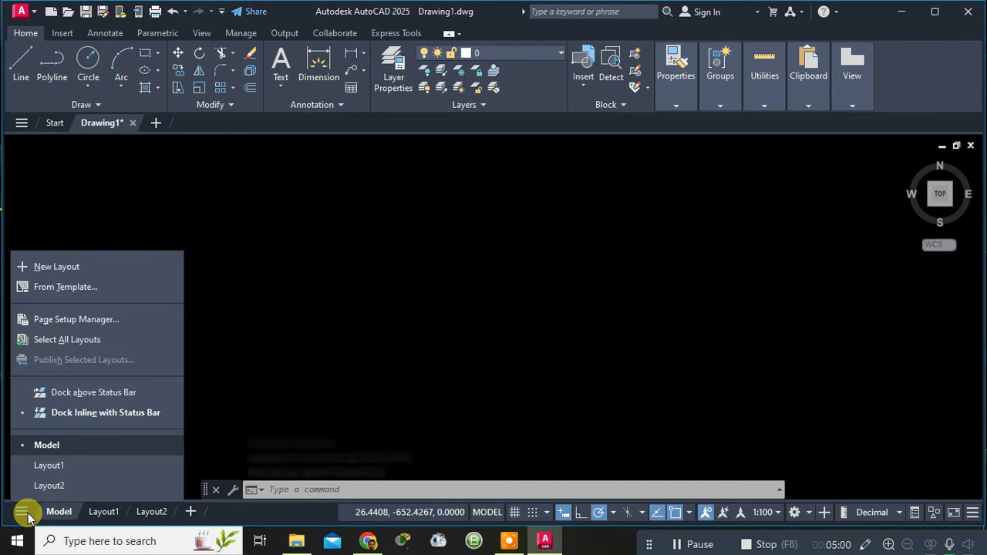
pyautogui.click(68, 320)
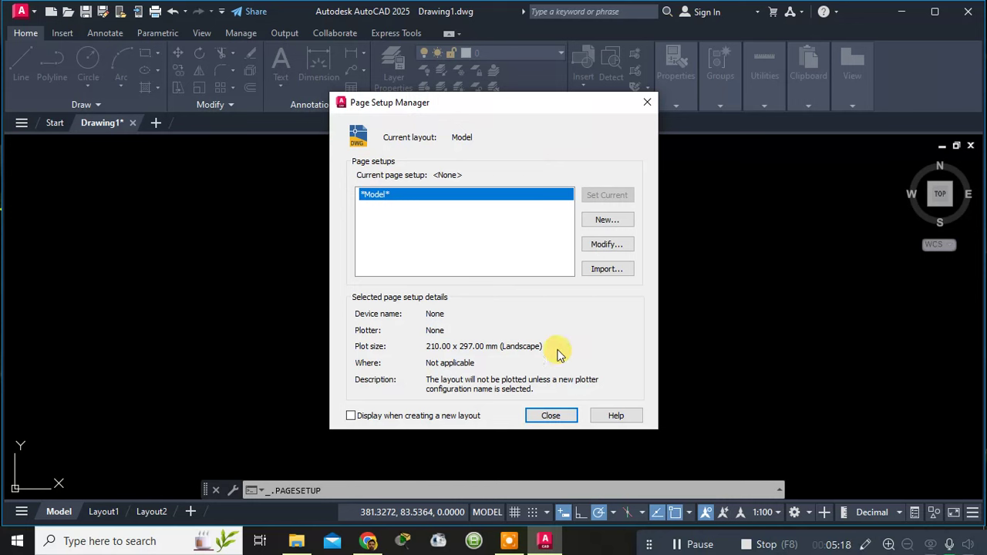
# - Give the Model page setup ISO A0 (1189 x 841 mm) paper in landscape orientation
pyautogui.click(602, 244)
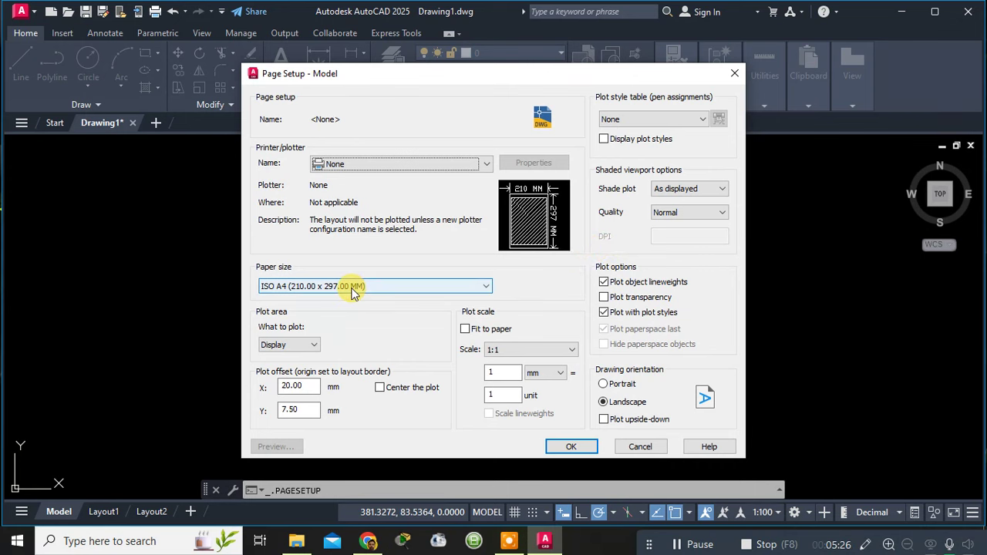
pyautogui.click(351, 290)
pyautogui.click(351, 290)
pyautogui.click(352, 290)
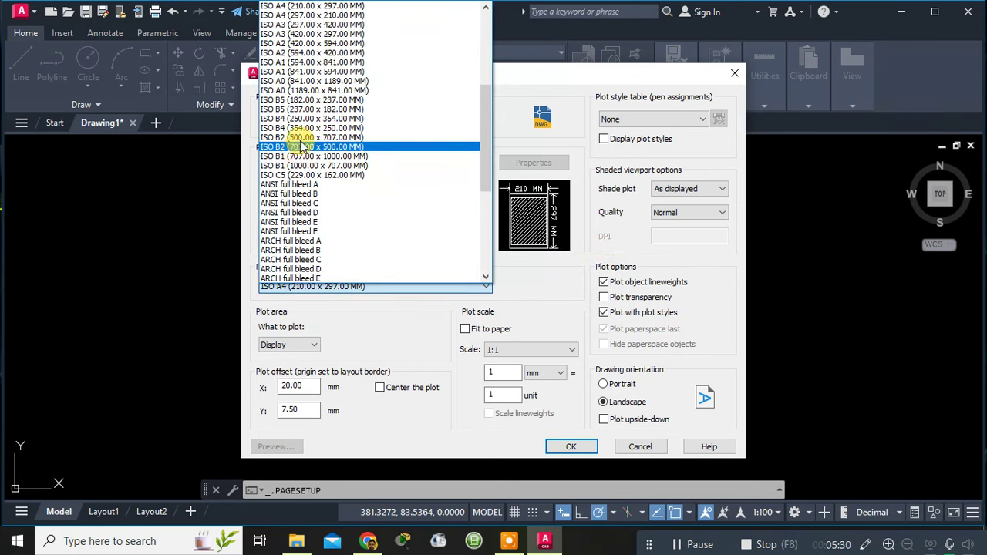
pyautogui.click(305, 92)
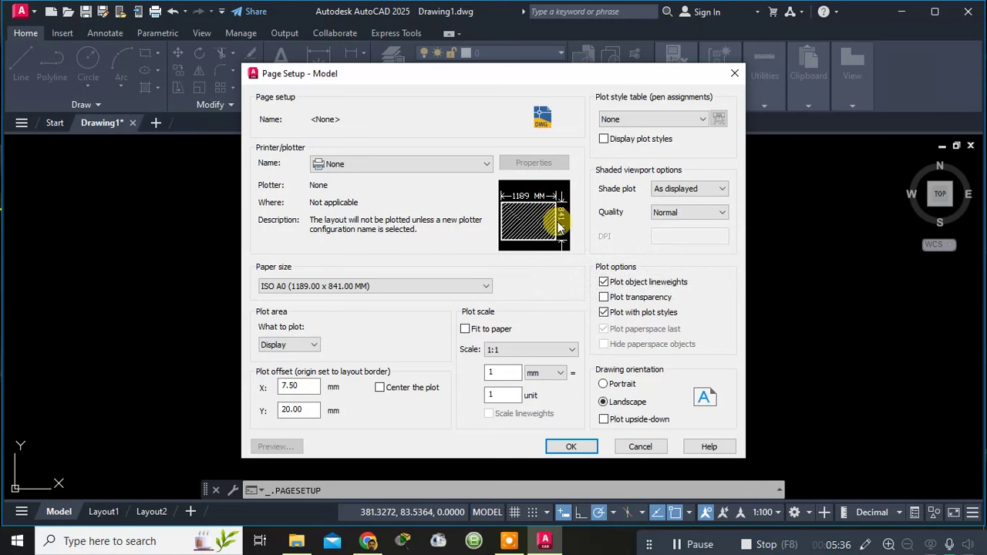
pyautogui.click(618, 385)
pyautogui.click(613, 404)
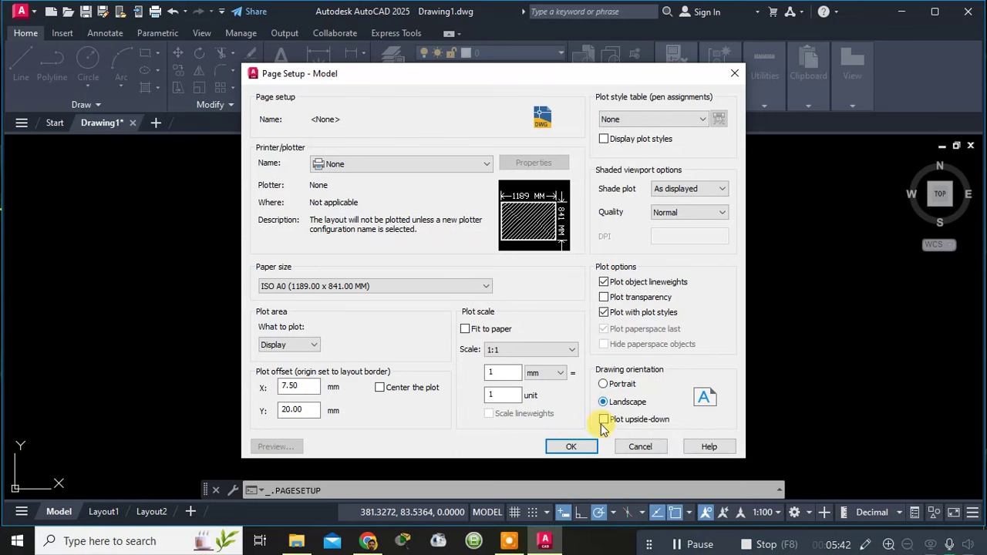
pyautogui.click(583, 446)
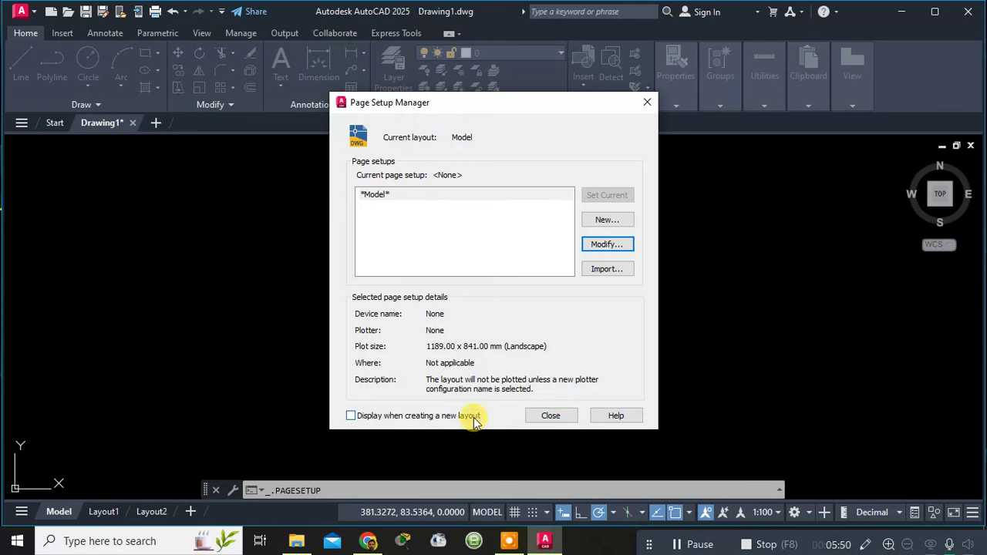
pyautogui.click(549, 416)
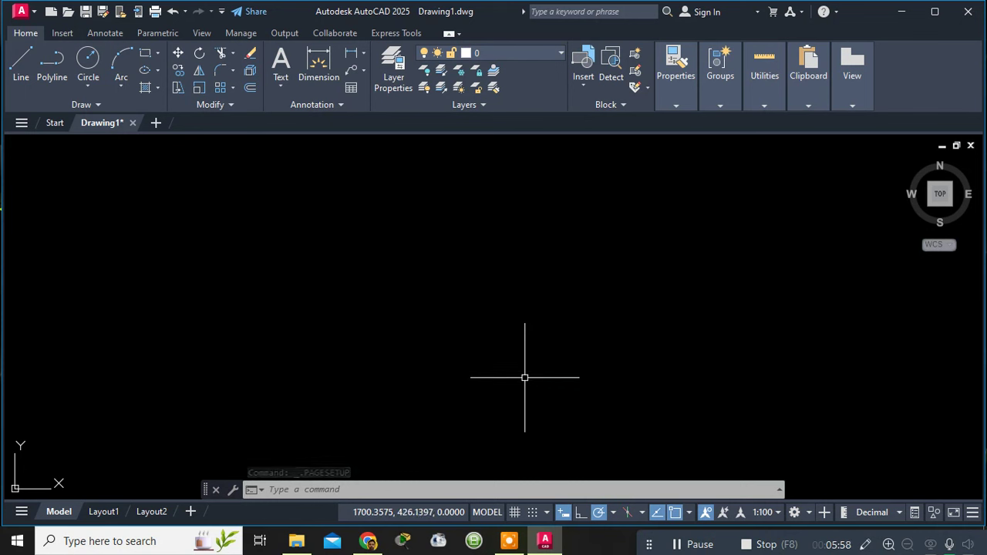
# - Switch to Layout1 and open its Page Setup Manager
pyautogui.click(20, 513)
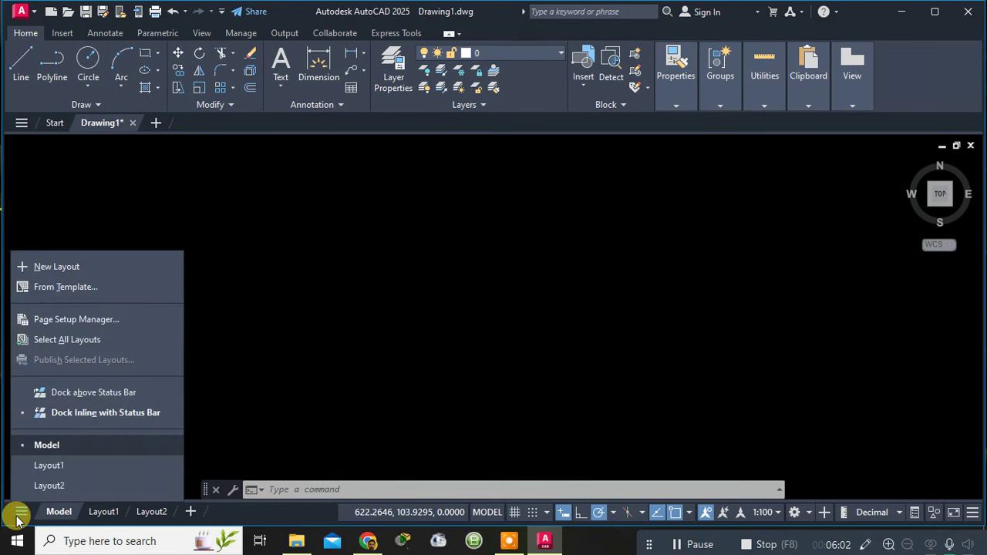
pyautogui.click(49, 466)
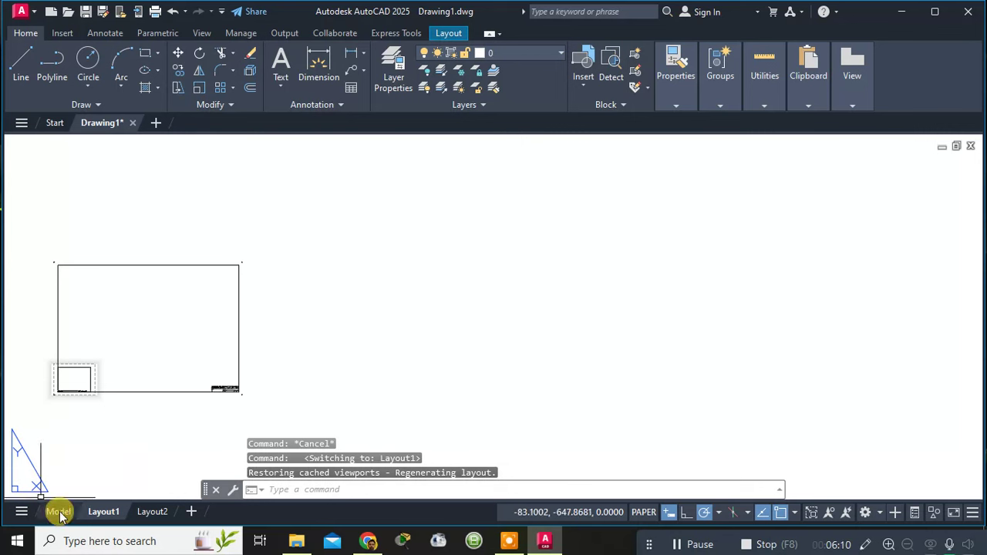
pyautogui.click(23, 511)
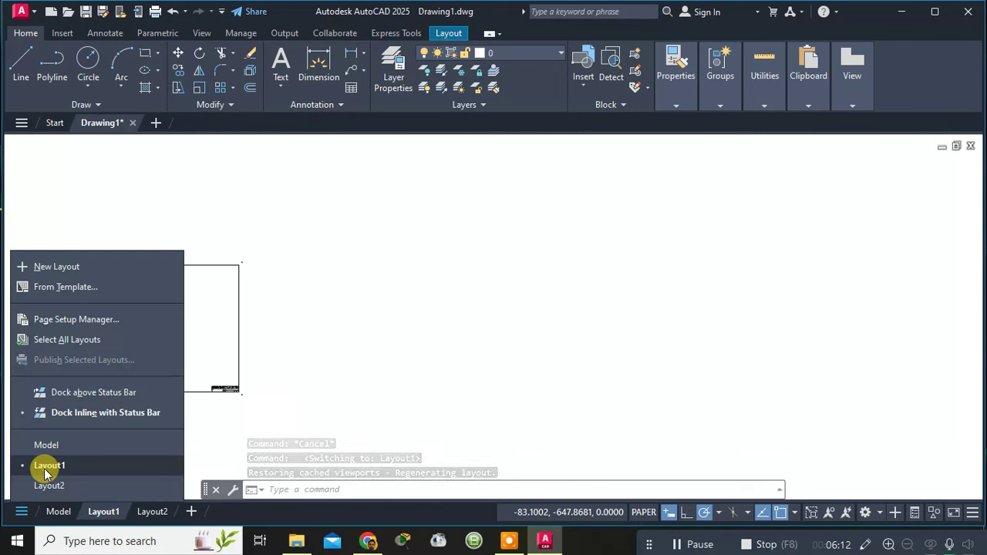
pyautogui.click(27, 512)
pyautogui.click(27, 512)
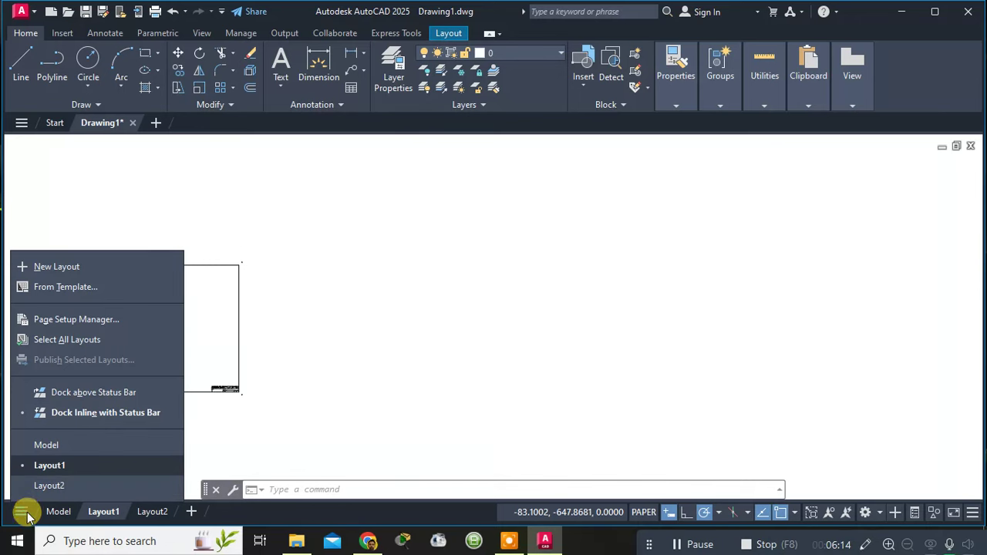
pyautogui.click(85, 320)
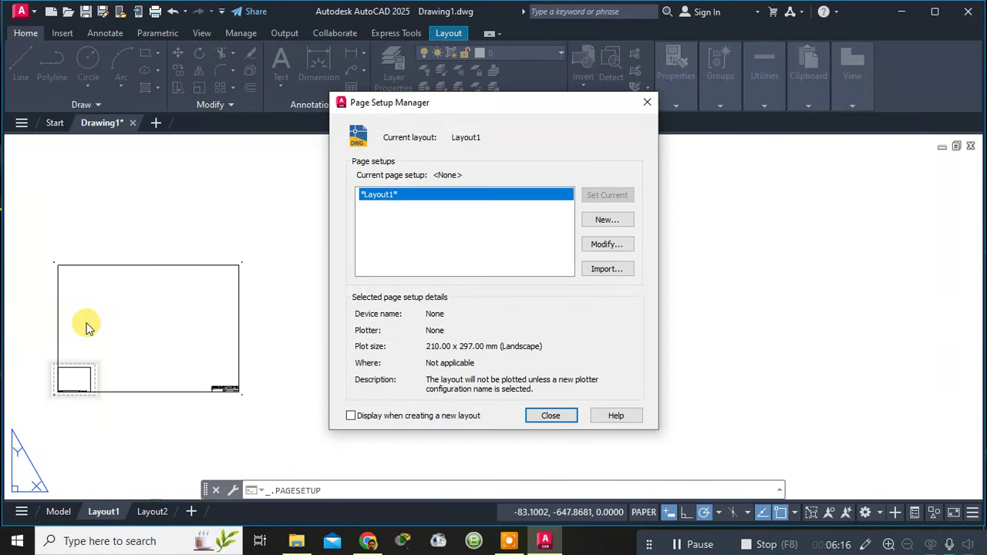
# - Change Layout1's paper size to ISO A0 (1189 x 841 mm) and close the manager
pyautogui.click(621, 244)
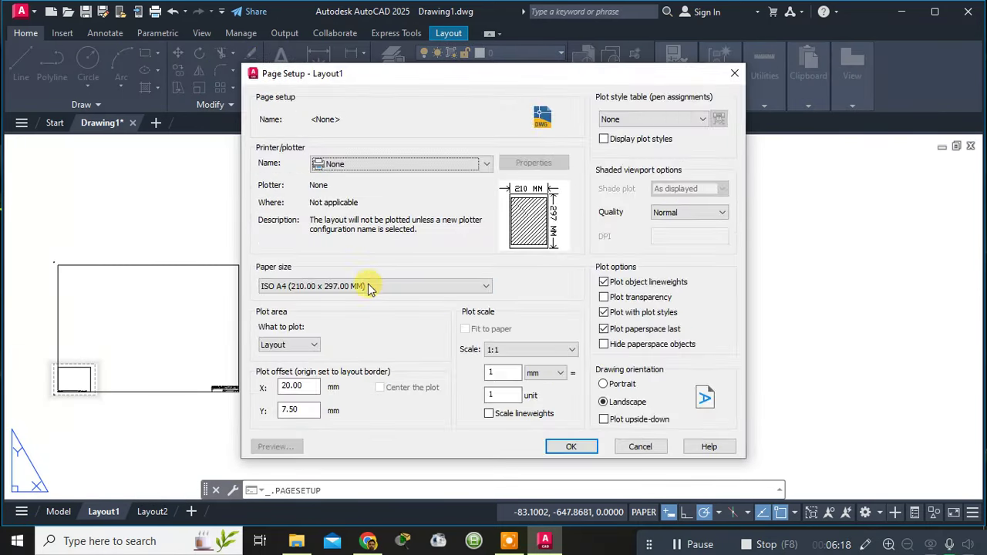
pyautogui.click(367, 286)
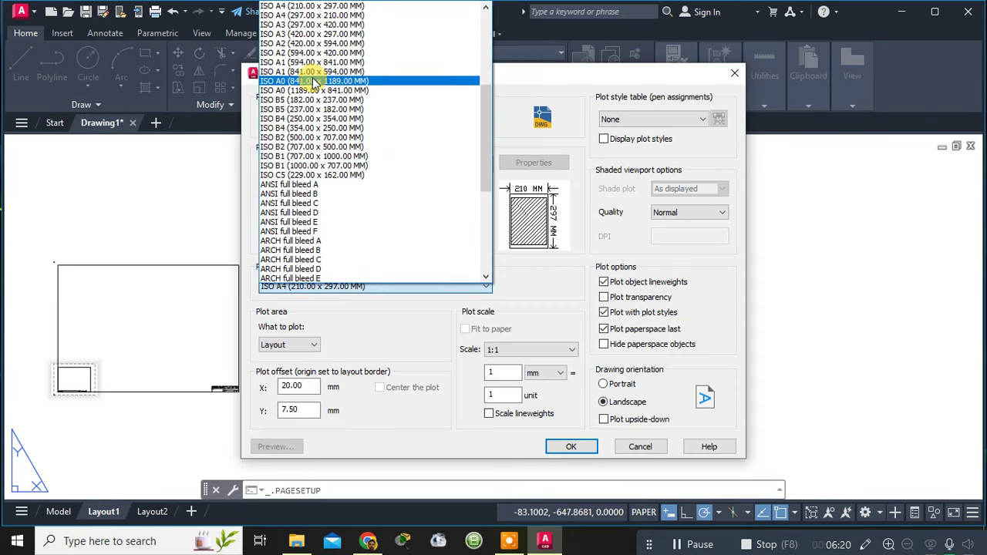
pyautogui.click(313, 90)
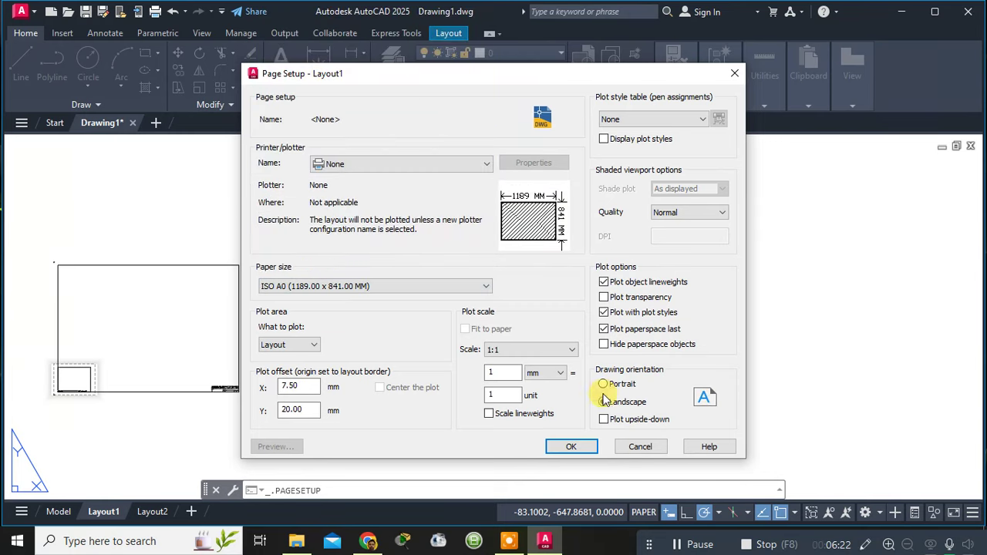
pyautogui.click(584, 447)
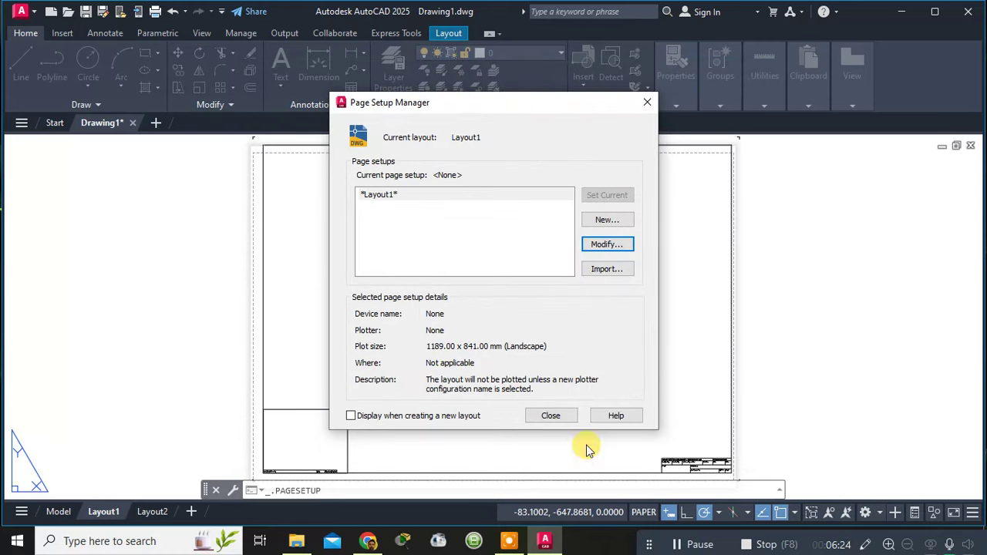
pyautogui.click(550, 415)
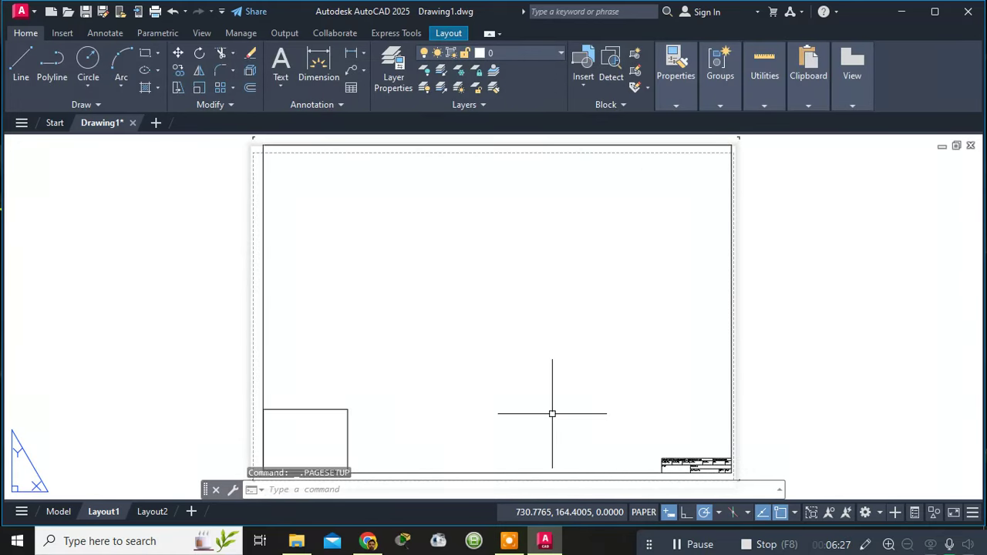
pyautogui.click(675, 107)
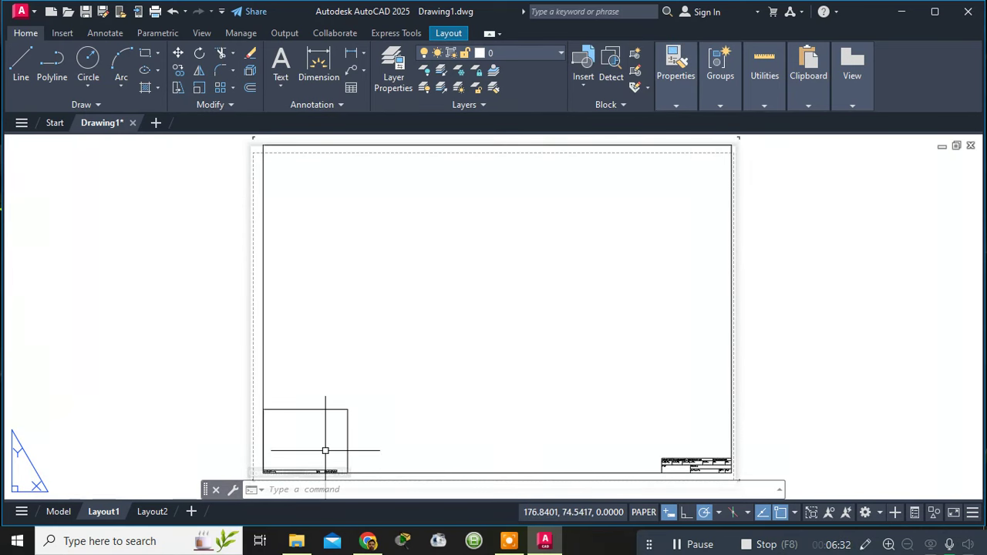
# - Look at the Layout2 sheet and its layout menu, then go back to empty model space
pyautogui.click(149, 512)
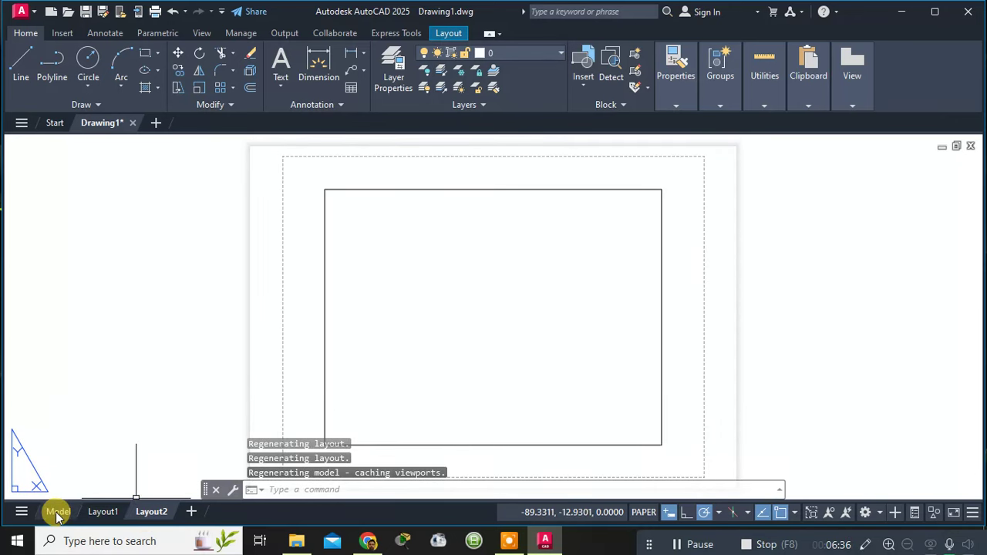
pyautogui.rightClick(145, 514)
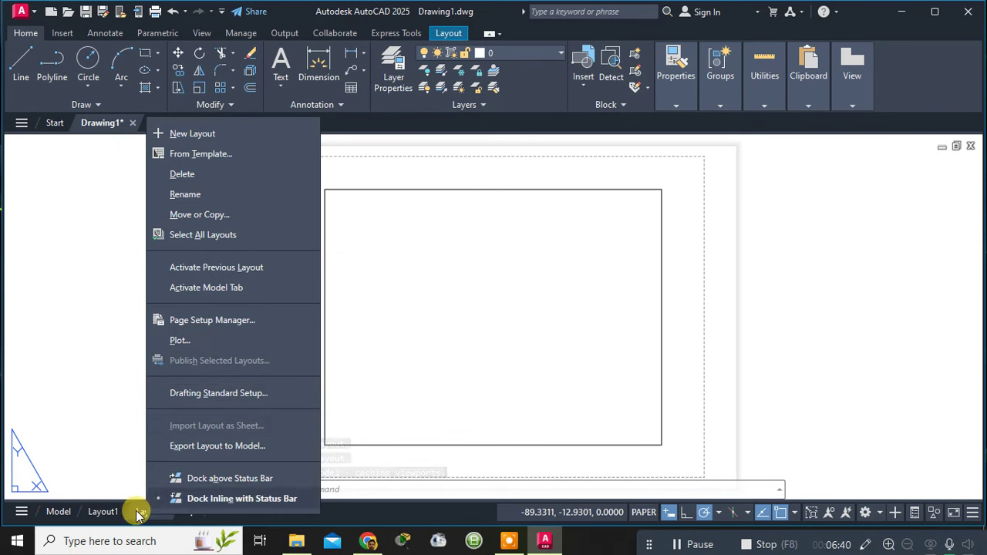
pyautogui.click(131, 512)
pyautogui.rightClick(132, 512)
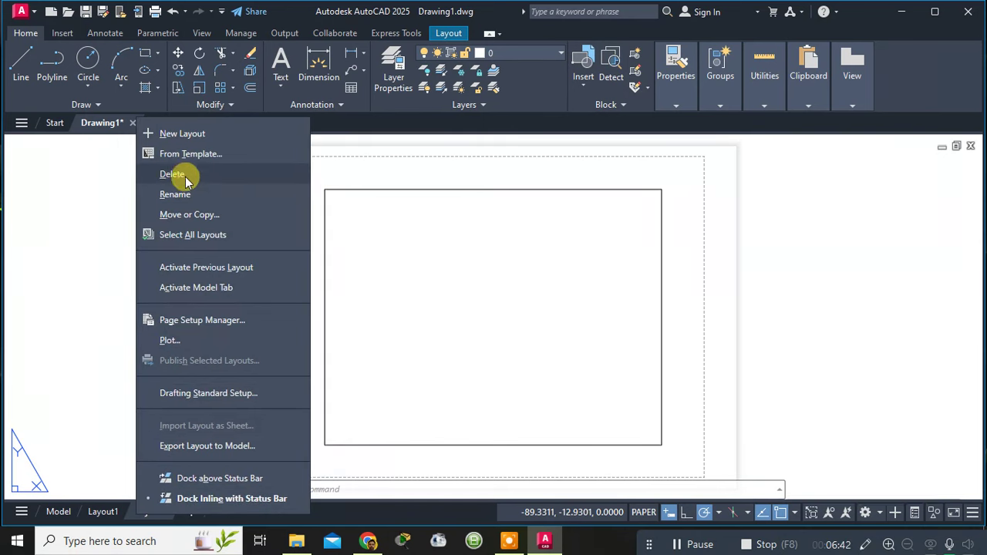
pyautogui.click(46, 217)
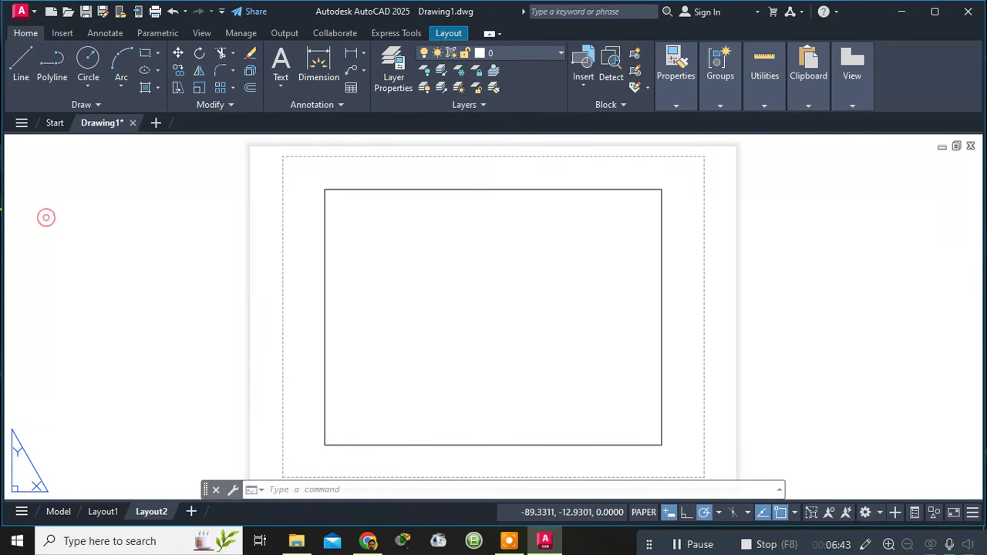
pyautogui.click(56, 512)
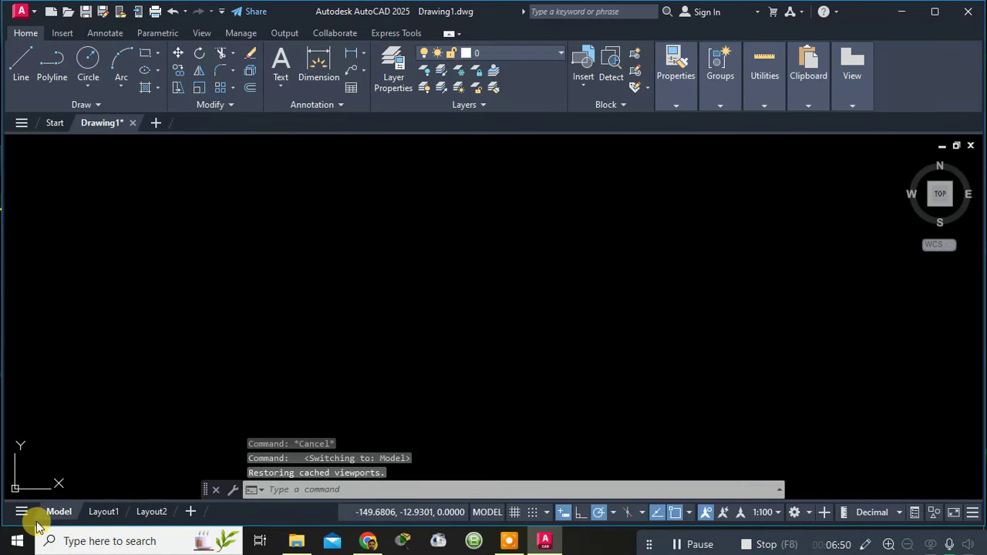
pyautogui.click(264, 489)
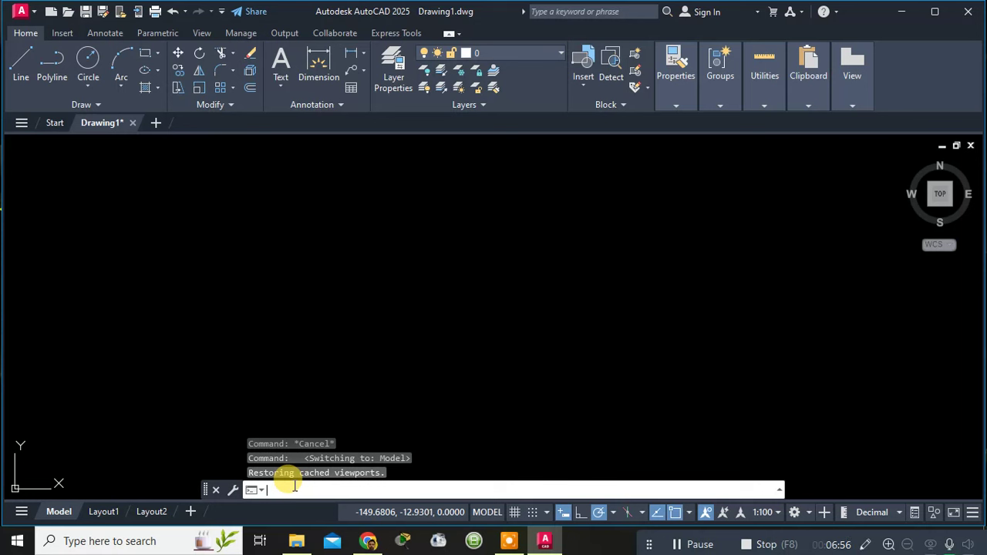
pyautogui.write('Mvs')
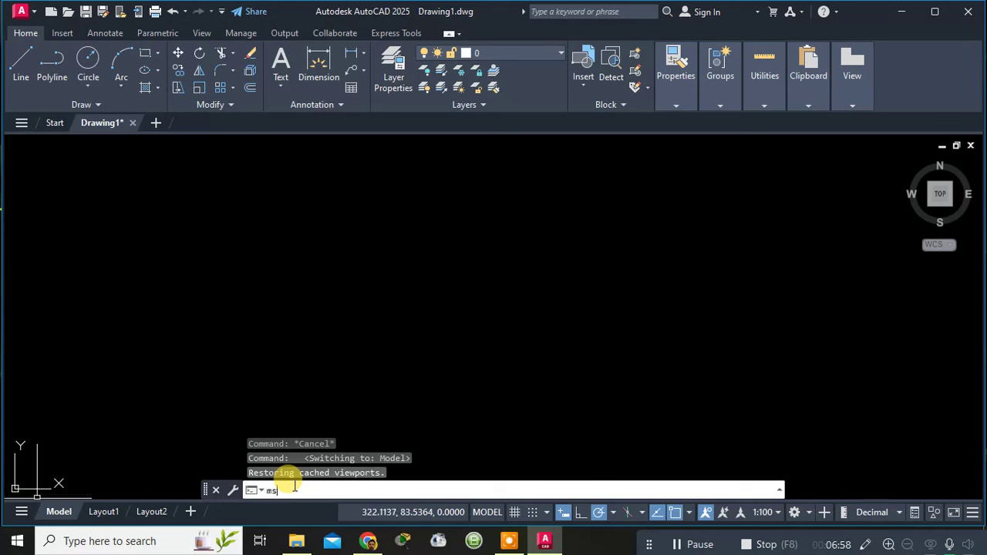
pyautogui.write('etup')
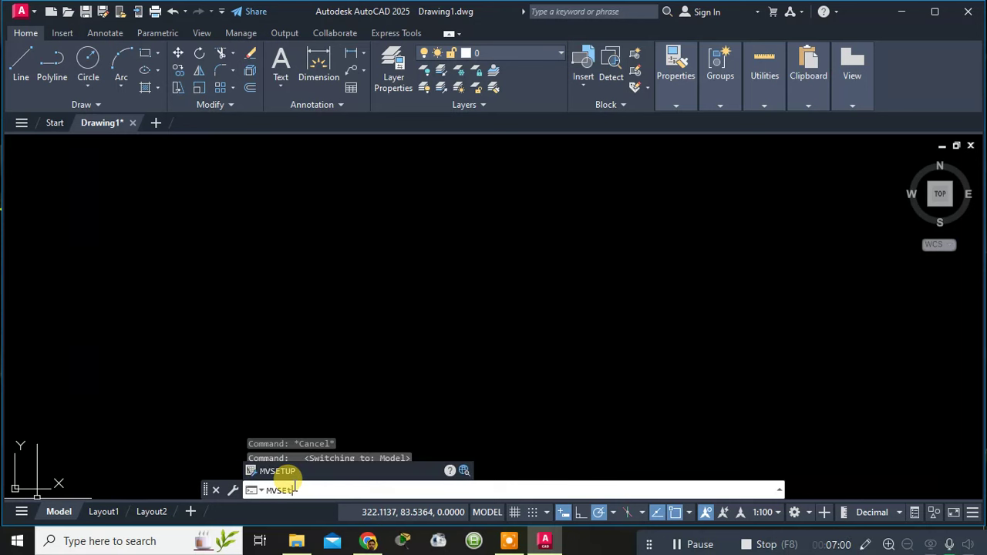
pyautogui.press('Return')
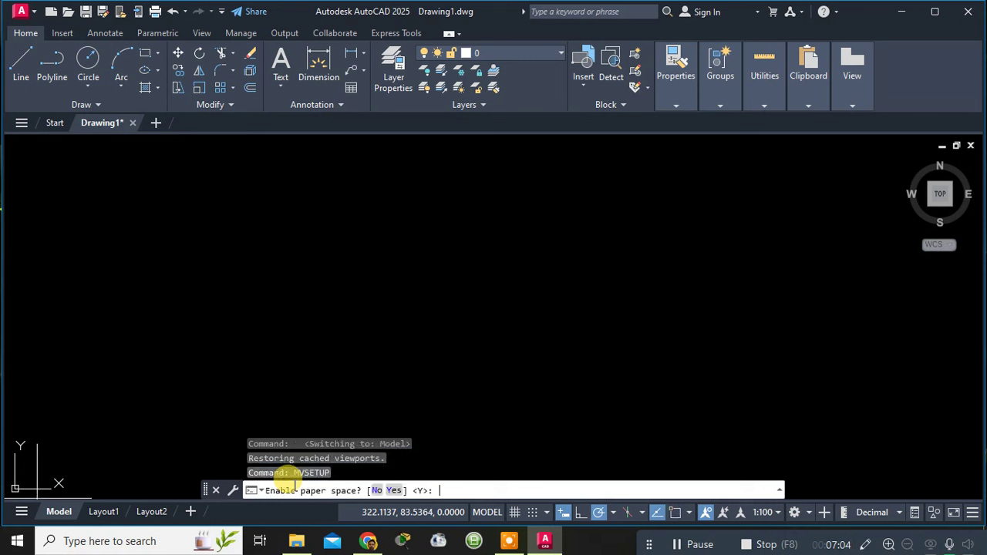
pyautogui.write('n')
pyautogui.press('Return')
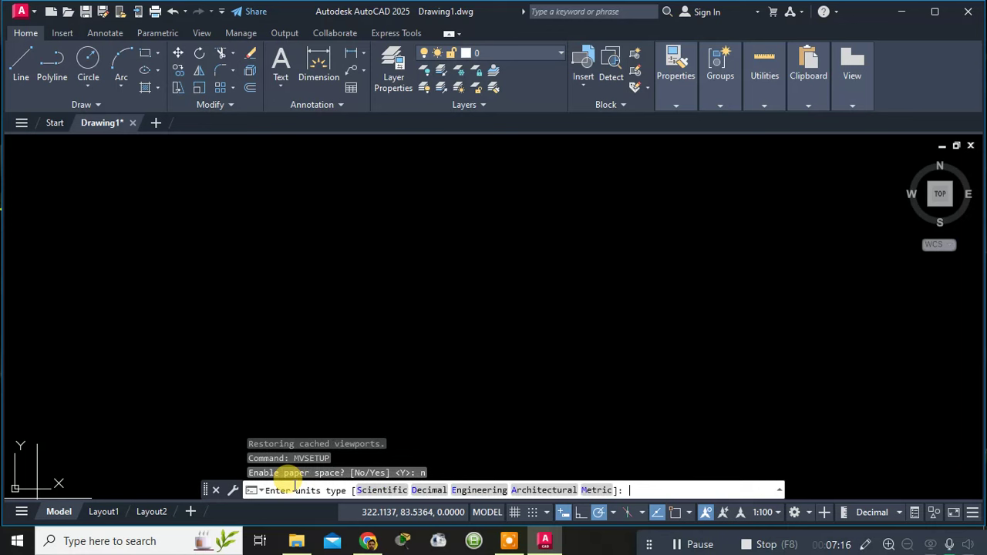
pyautogui.write('e')
pyautogui.press('Return')
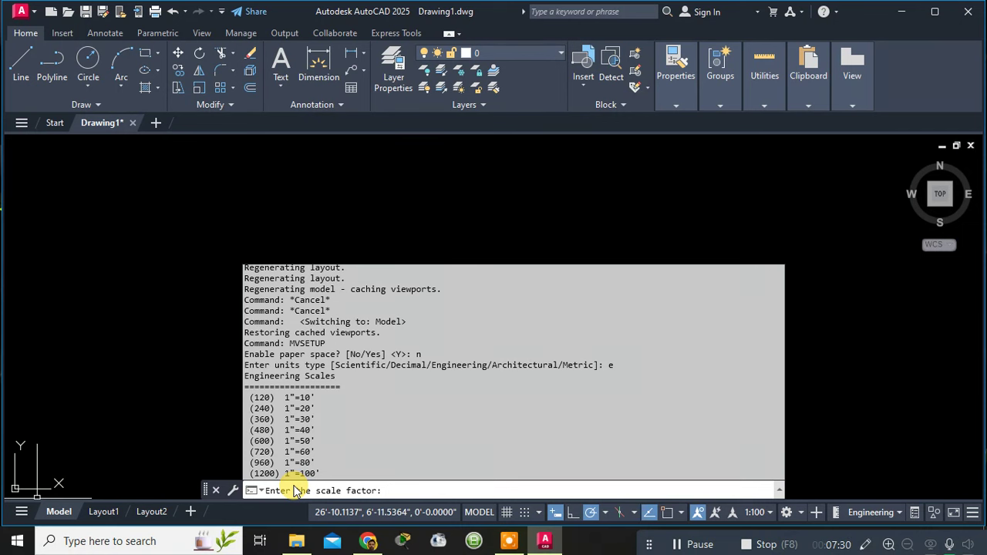
pyautogui.press('Escape')
pyautogui.press('Escape')
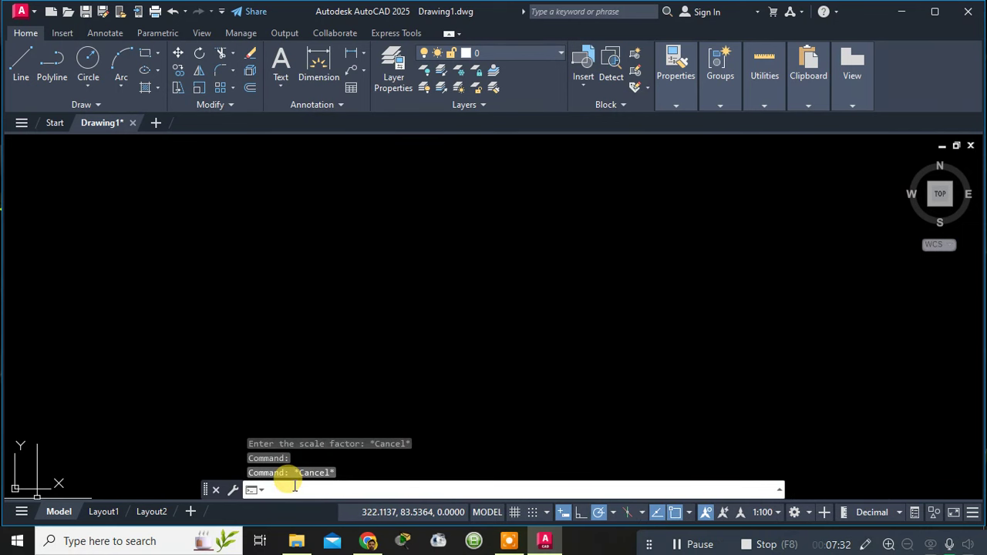
pyautogui.write('mvse')
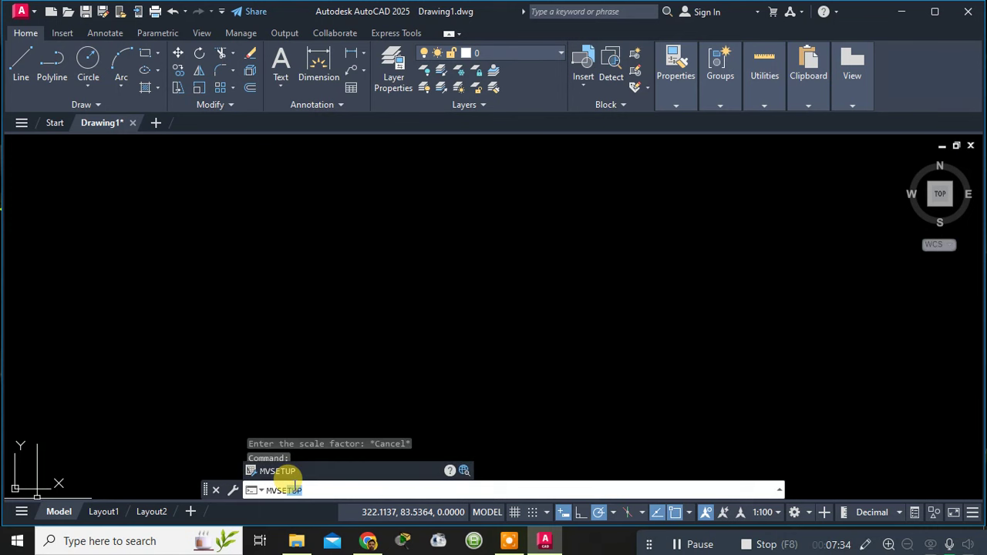
# - Rerun MVSETUP, declining paper space and choosing decimal units with a scale factor of 1
pyautogui.press('Return')
pyautogui.write('n')
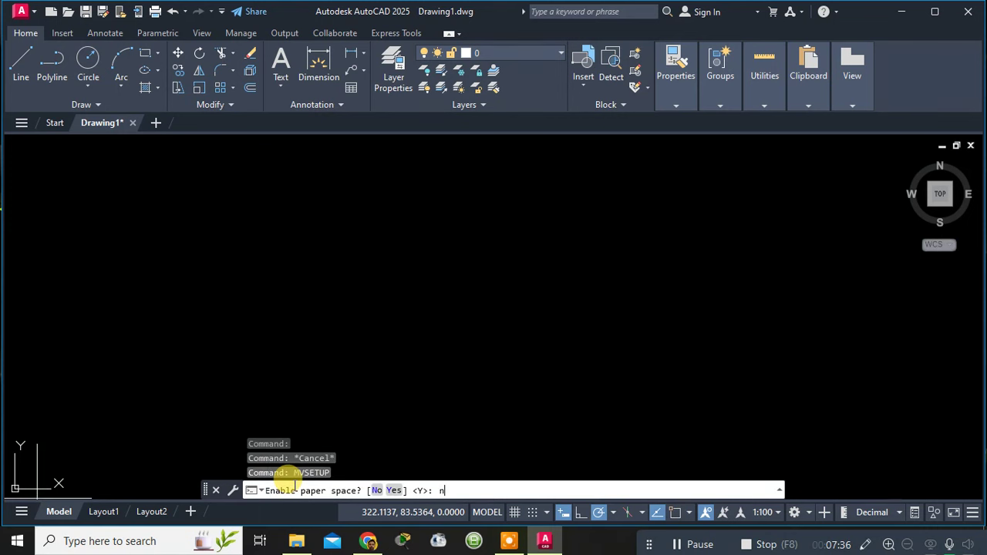
pyautogui.press('Return')
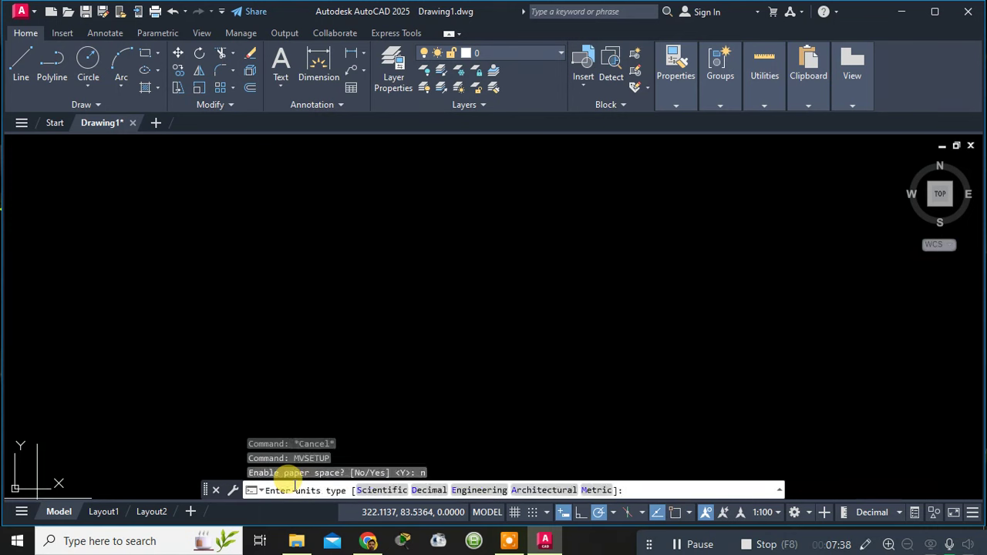
pyautogui.write('d')
pyautogui.press('Return')
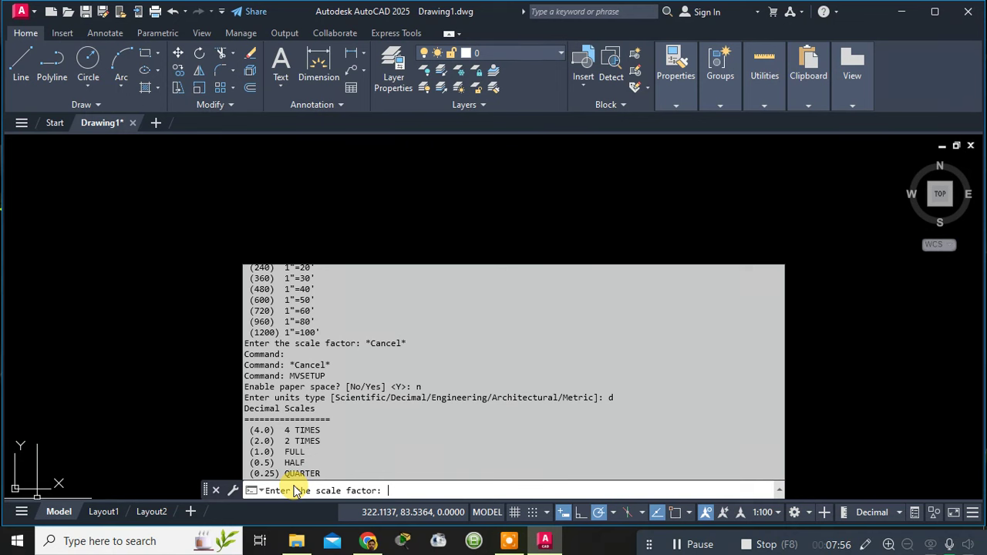
pyautogui.write('1')
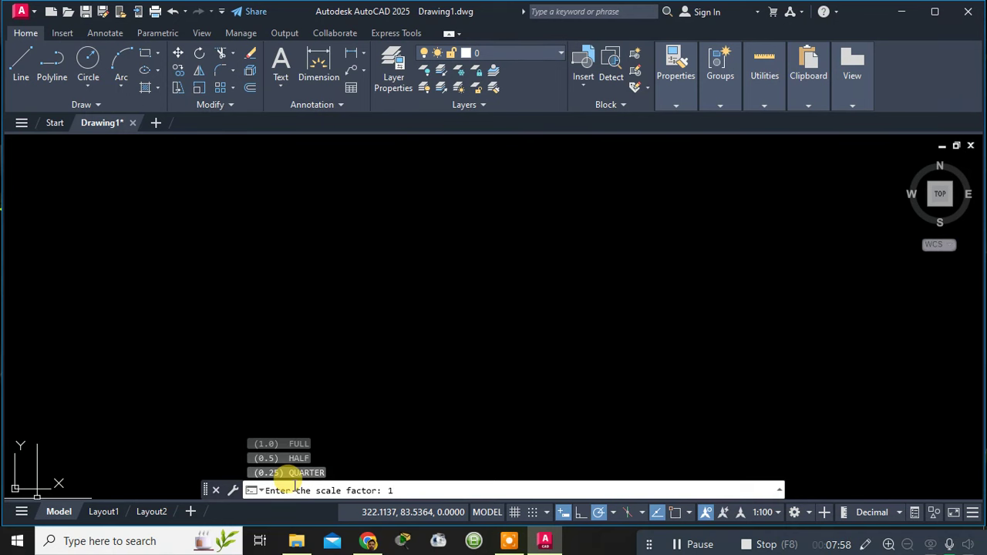
pyautogui.press('Return')
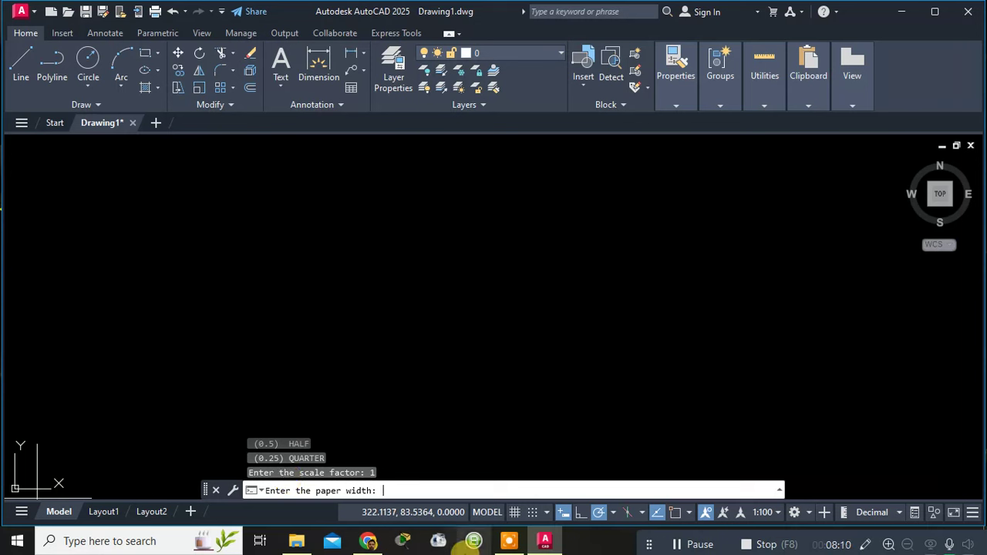
# - Enter a paper width of 1200 and height of 900 to draw the border
pyautogui.moveTo(377, 544)
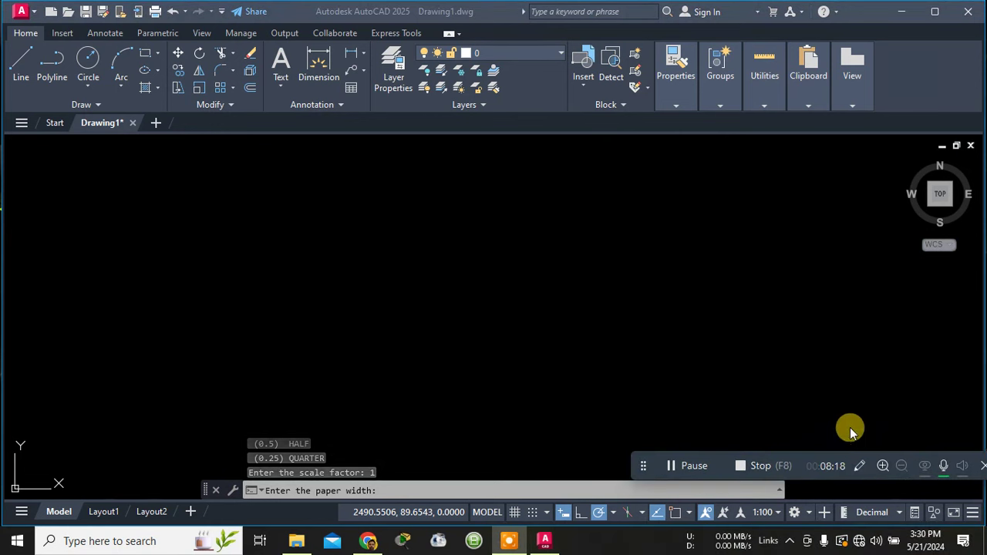
pyautogui.click(17, 512)
pyautogui.click(414, 488)
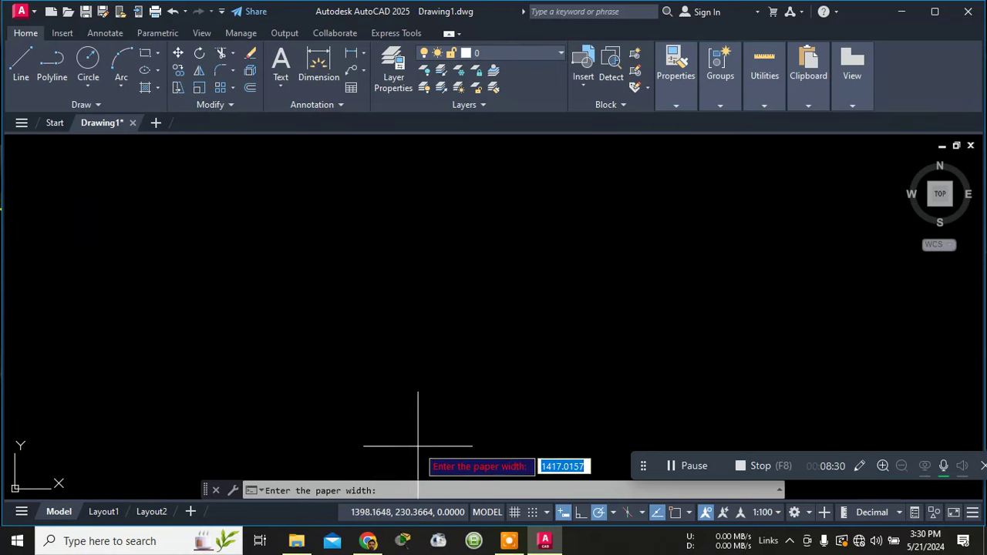
pyautogui.click(21, 513)
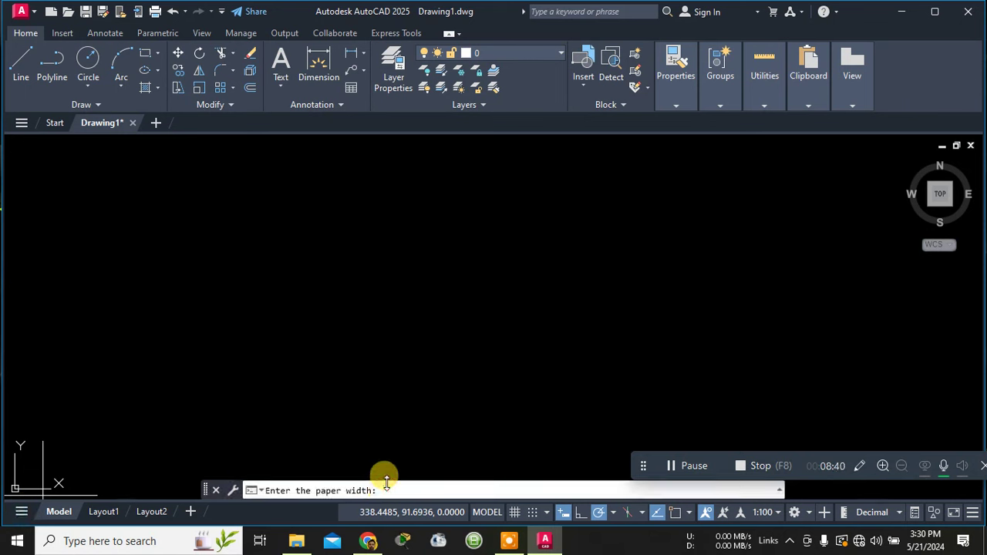
pyautogui.write('21')
pyautogui.write('200')
pyautogui.press('Return')
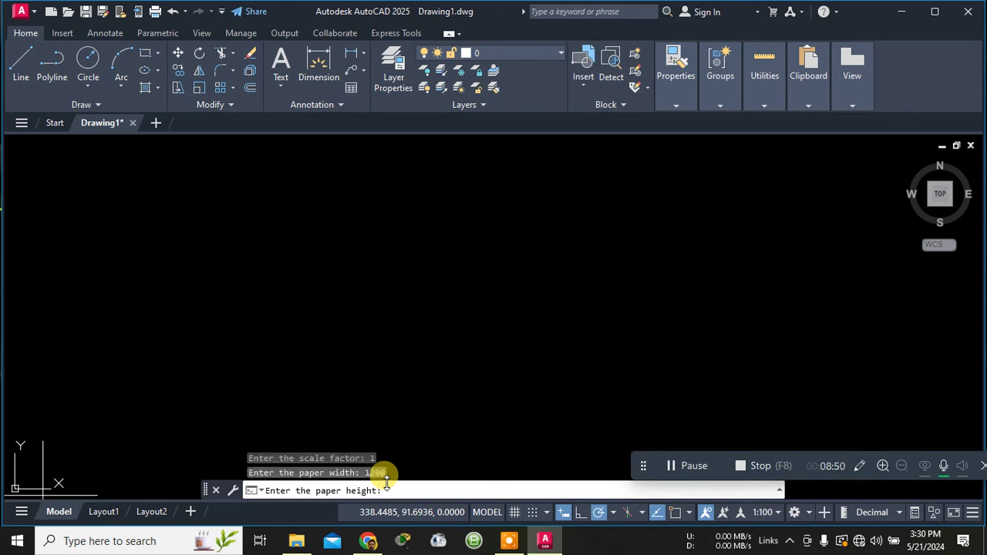
pyautogui.write('900')
pyautogui.press('Return')
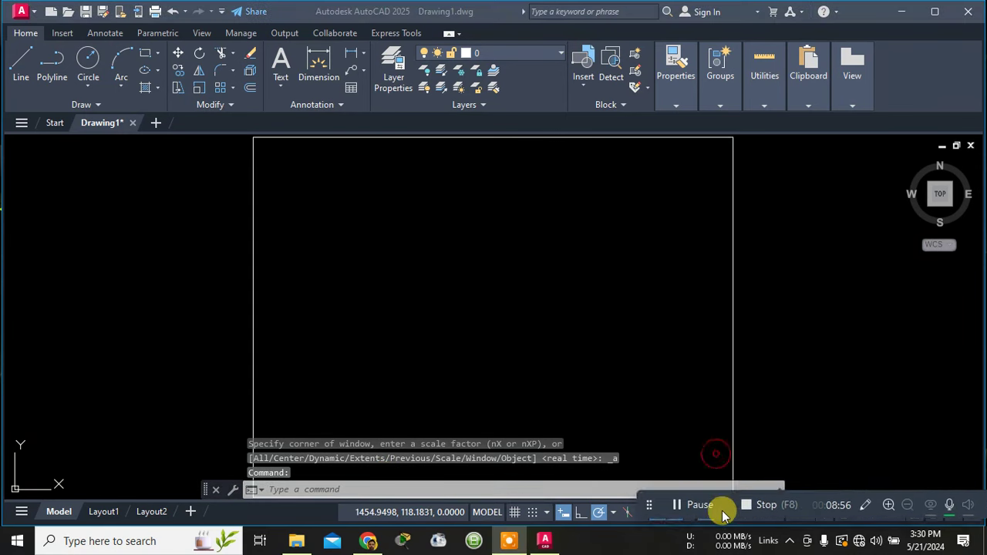
pyautogui.scroll(-4, 341, 245)
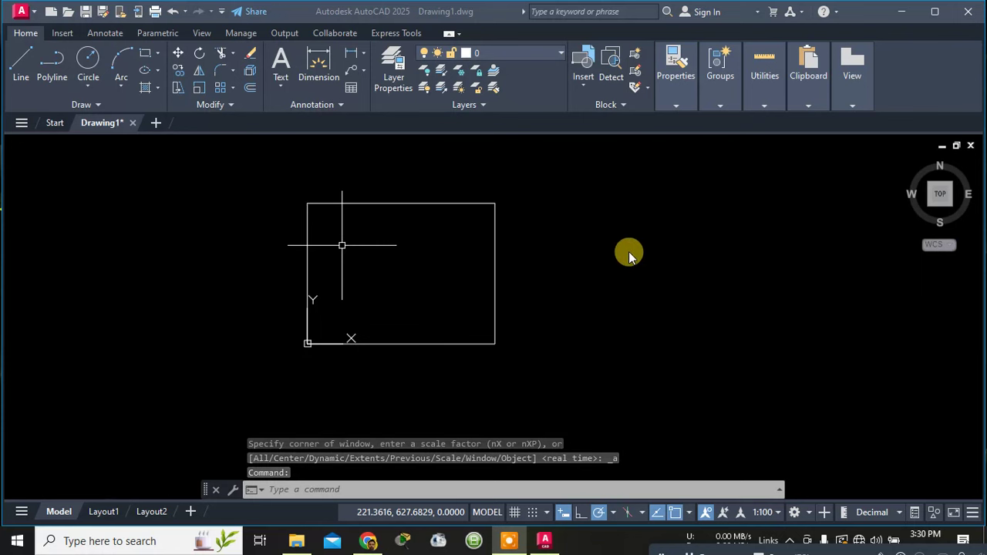
pyautogui.click(869, 213)
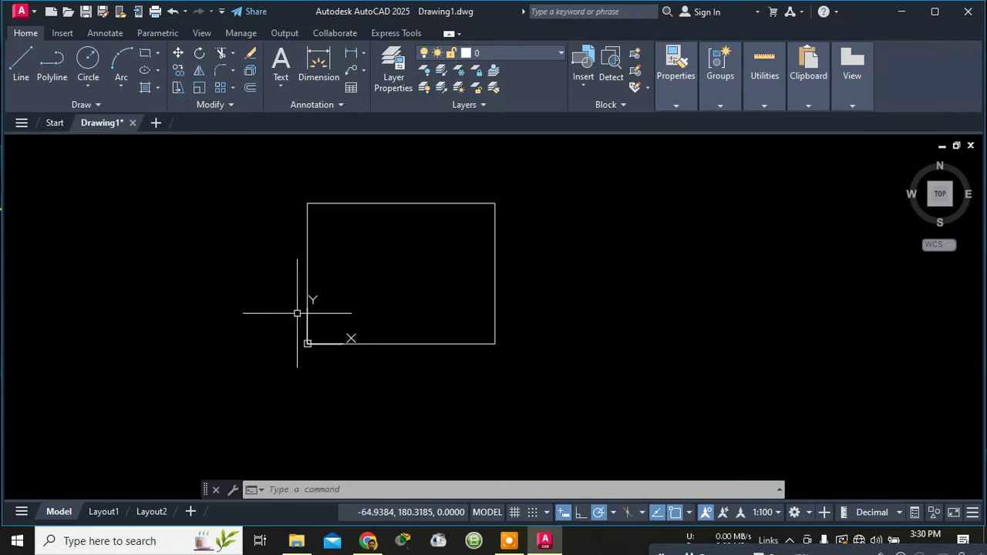
pyautogui.moveTo(412, 205)
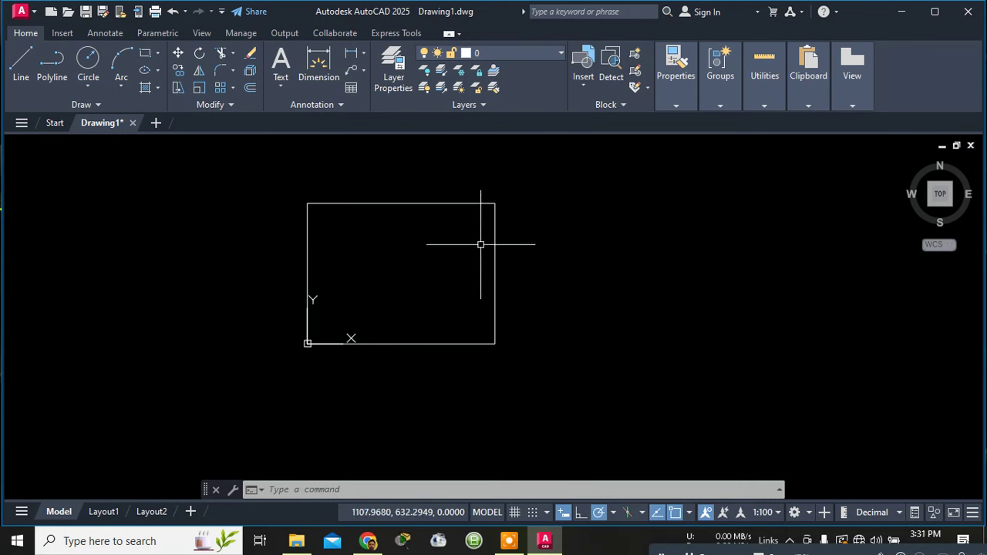
pyautogui.scroll(4, 441, 191)
pyautogui.moveTo(409, 293); pyautogui.dragTo(491, 221, button='middle')
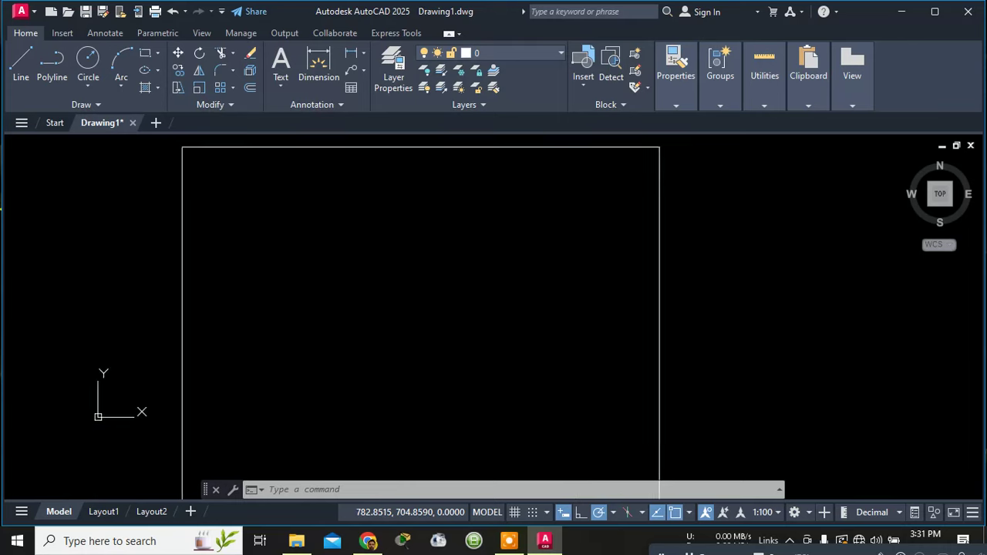
pyautogui.scroll(-2, 502, 216)
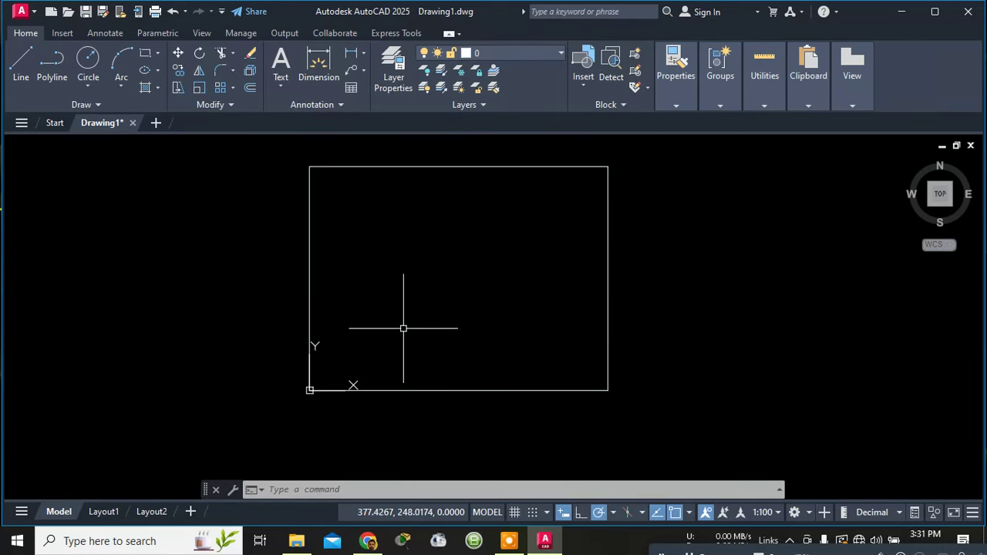
pyautogui.scroll(2, 404, 241)
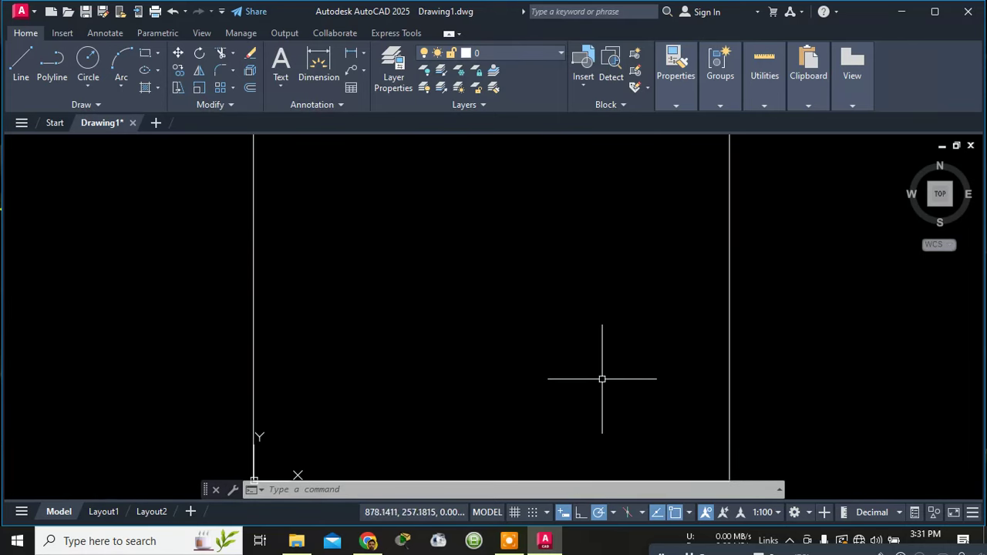
pyautogui.scroll(-2, 602, 379)
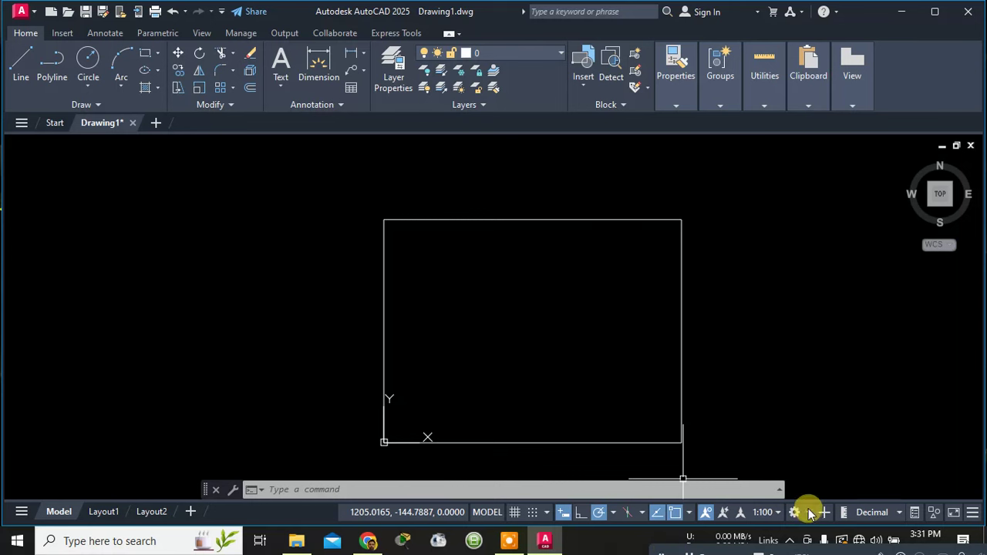
# - Add a custom scale named 1:200, with 1 paper unit equal to 200 drawing units
pyautogui.click(777, 513)
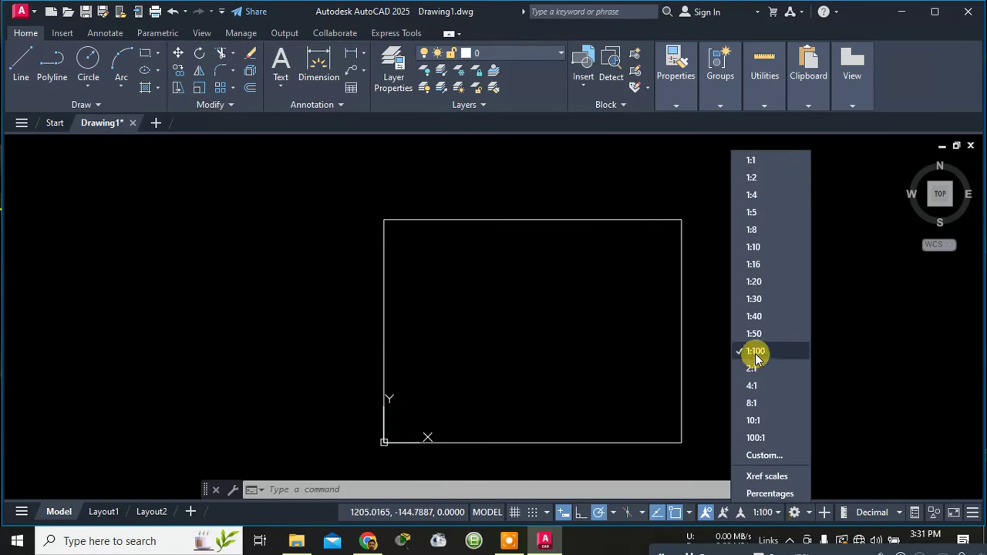
pyautogui.click(767, 456)
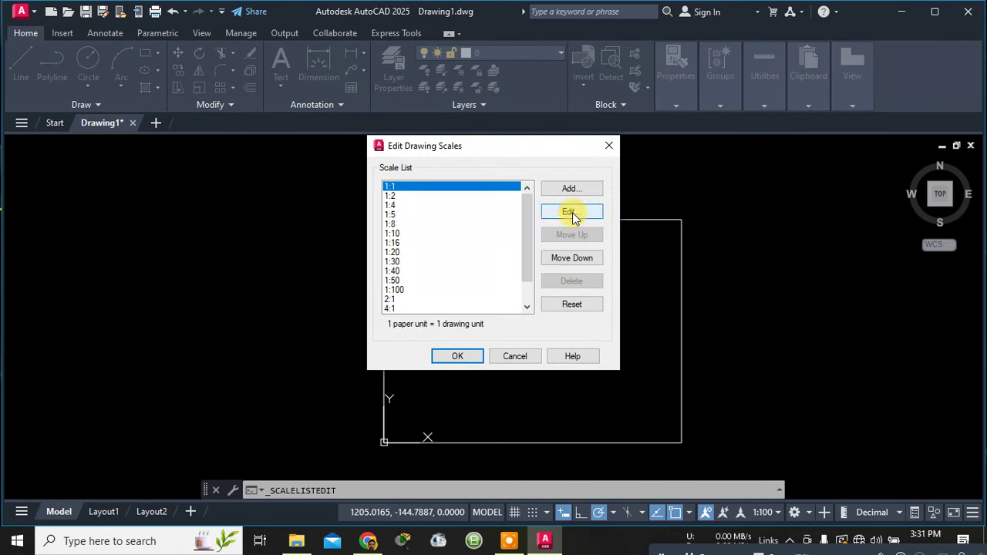
pyautogui.click(571, 189)
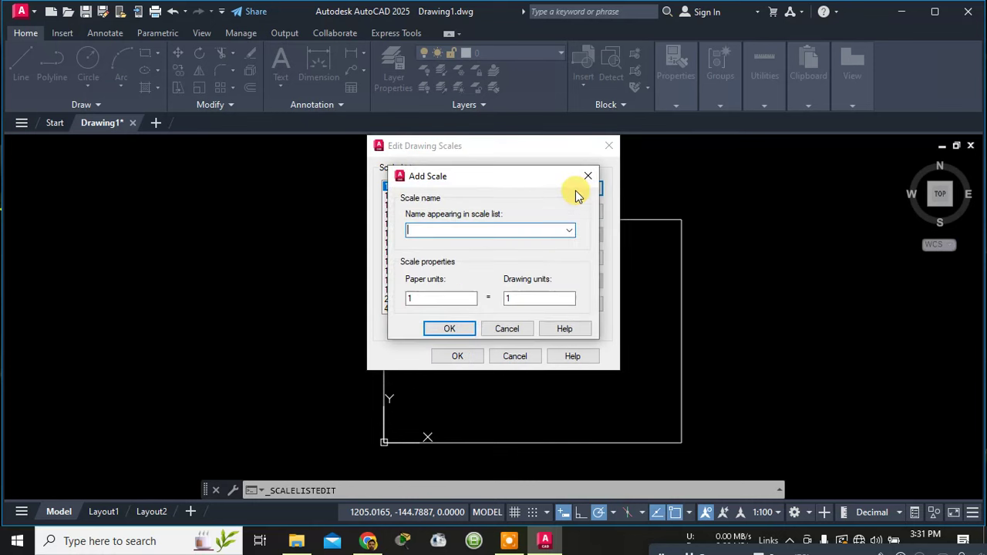
pyautogui.doubleClick(520, 298)
pyautogui.write('200')
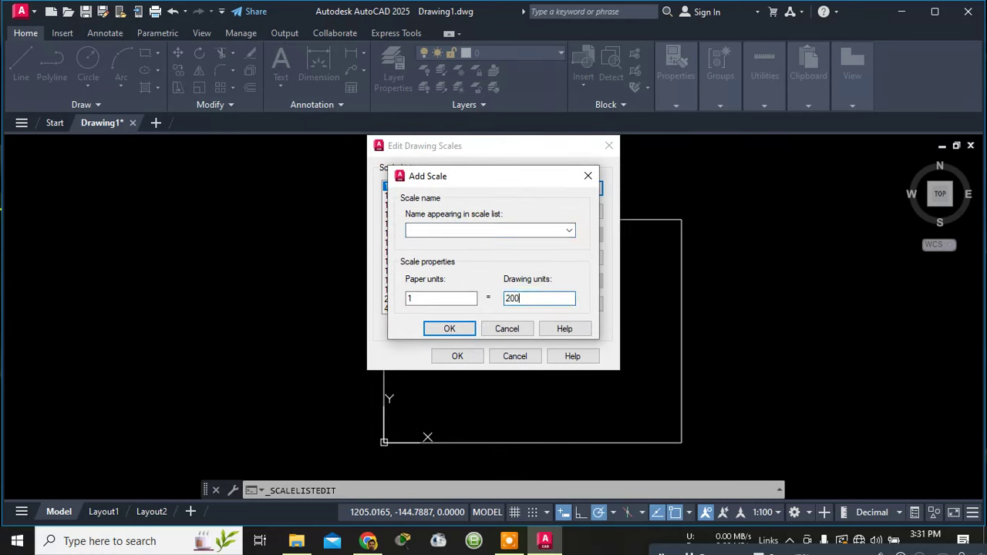
pyautogui.click(494, 230)
pyautogui.write('1')
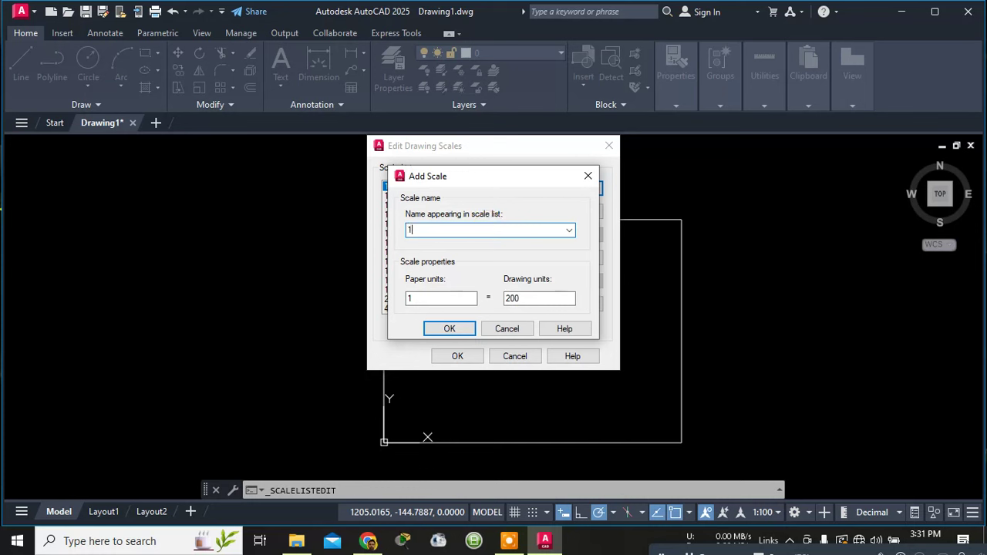
pyautogui.write(':200')
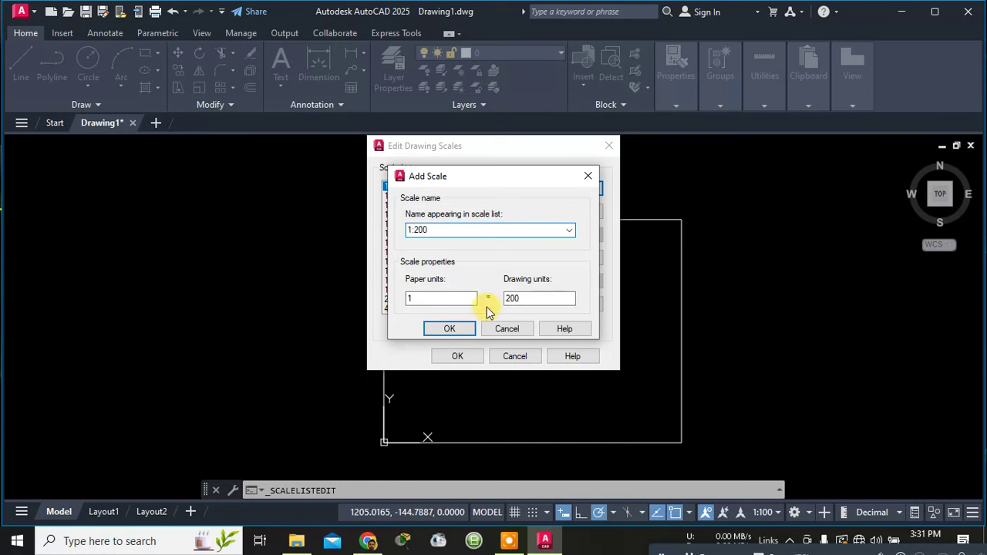
pyautogui.click(462, 329)
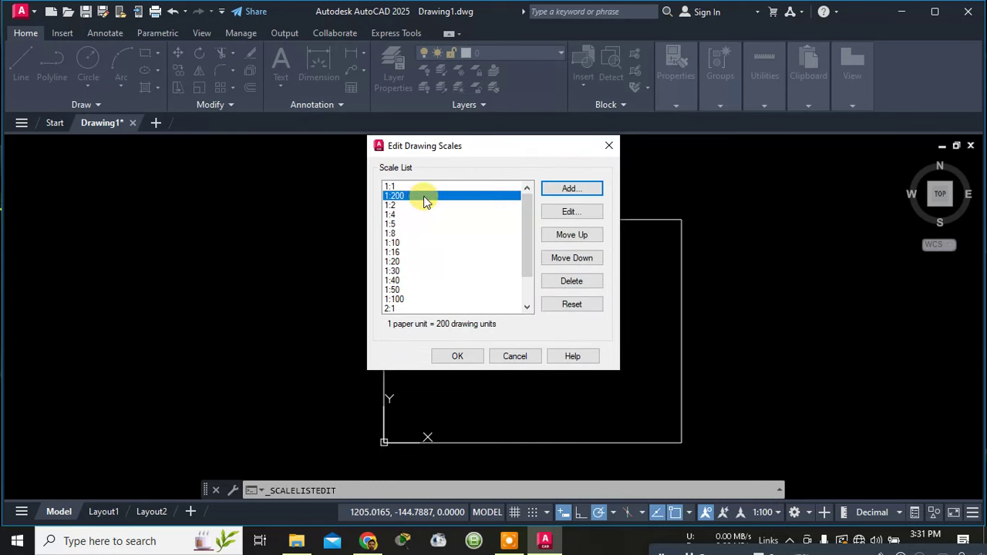
pyautogui.click(466, 355)
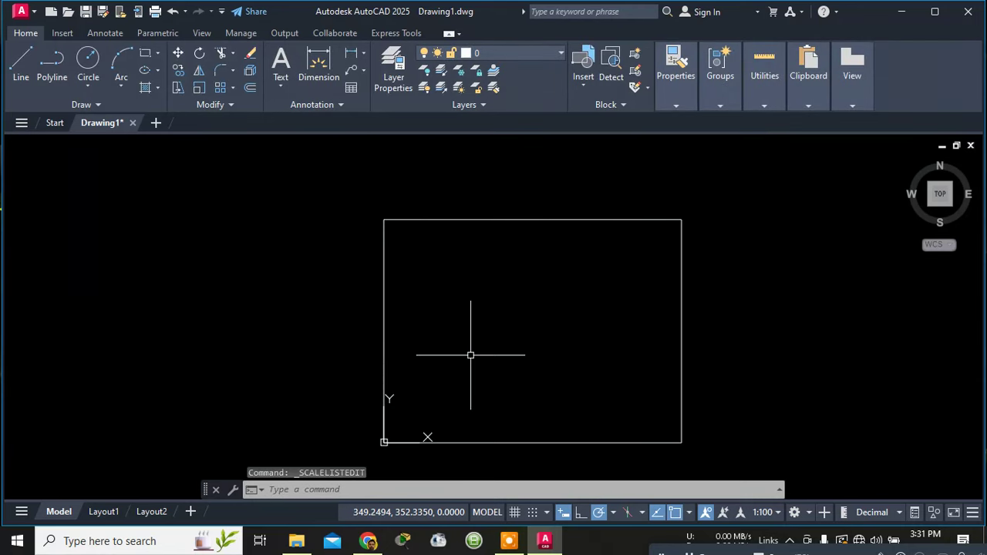
pyautogui.click(762, 511)
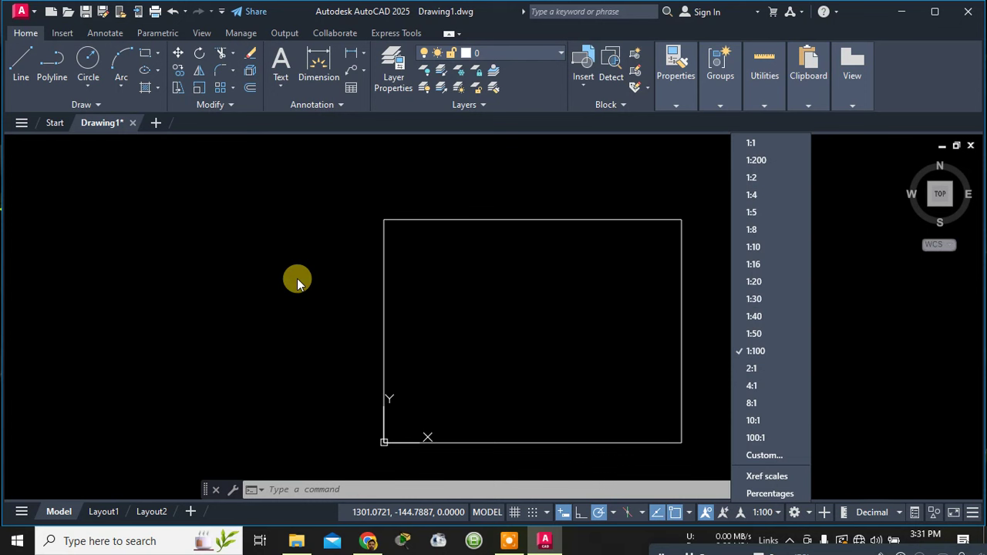
pyautogui.click(93, 515)
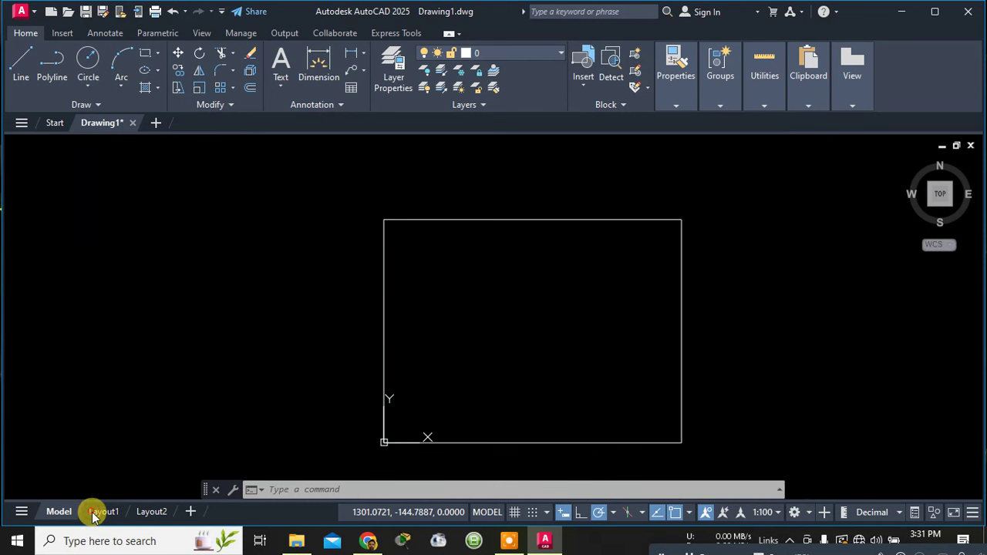
pyautogui.click(95, 512)
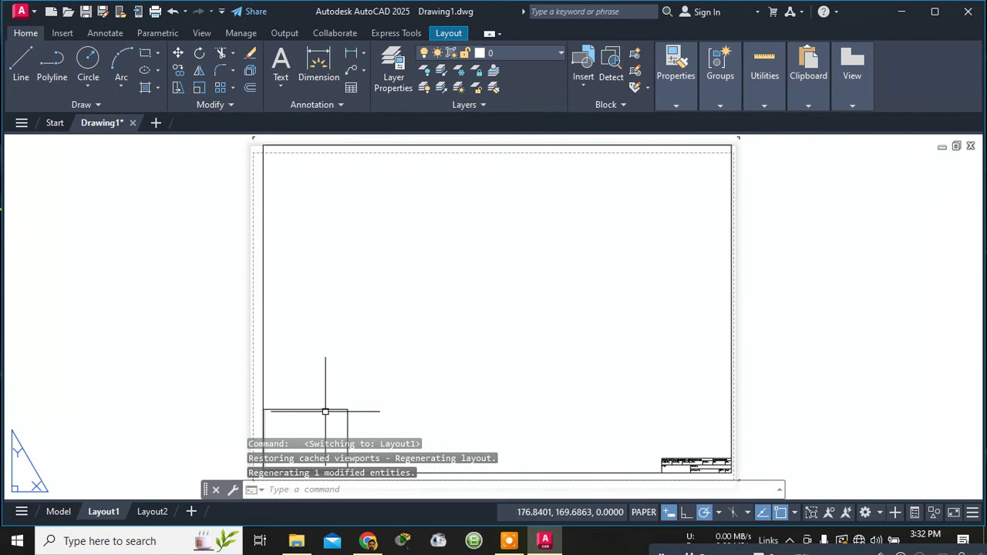
pyautogui.moveTo(790, 543)
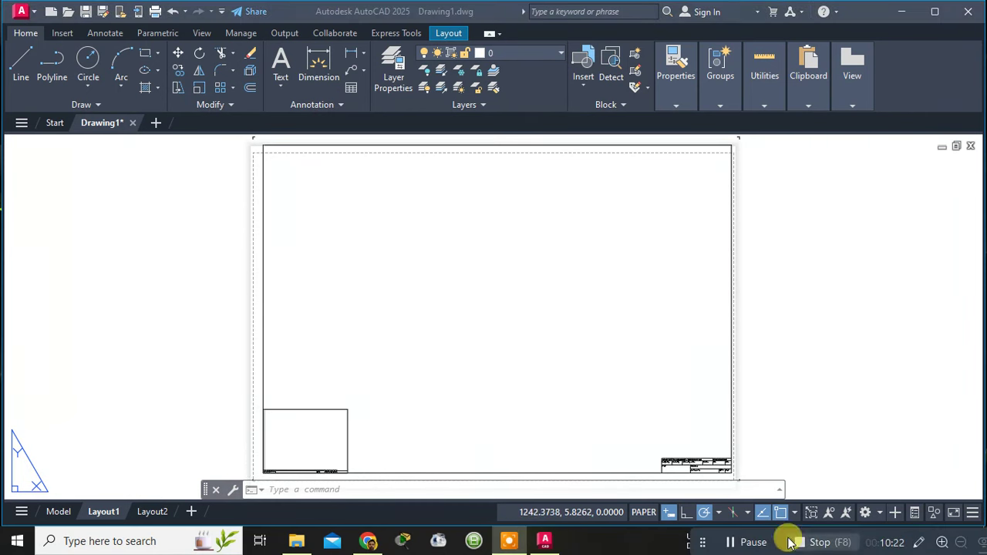
pyautogui.click(57, 122)
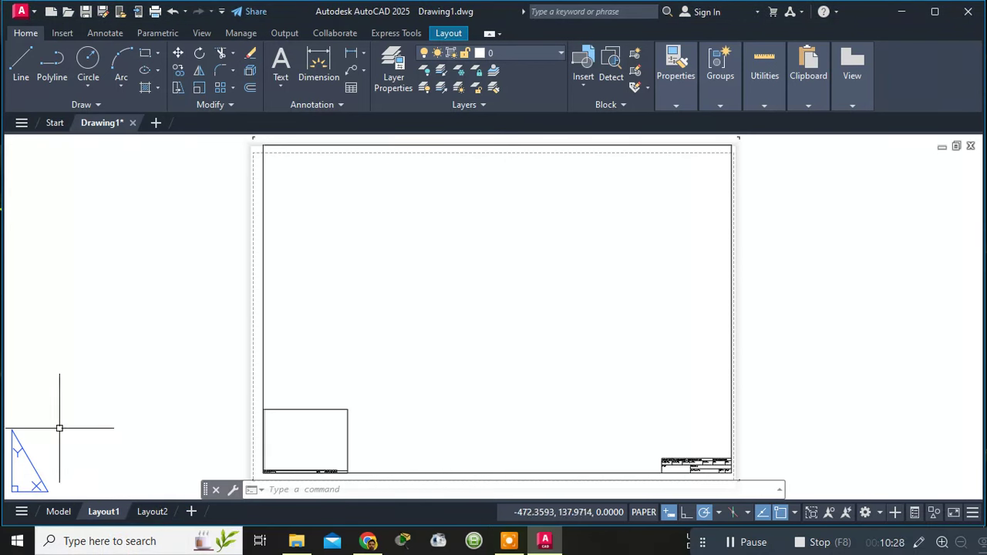
pyautogui.click(59, 511)
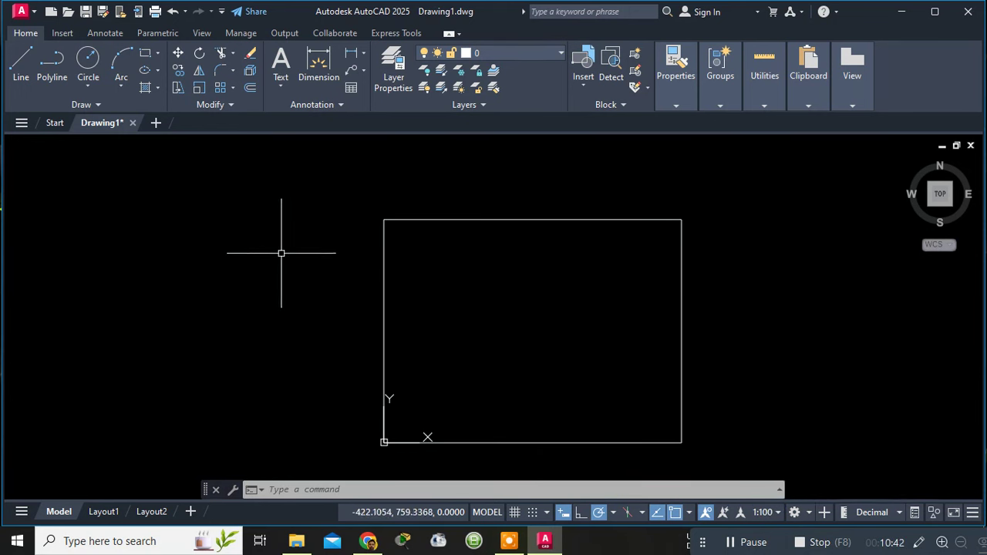
# - Select all with Ctrl+A and delete the 1200 × 900 border, emptying model space
pyautogui.hotkey('ctrl', 'a')
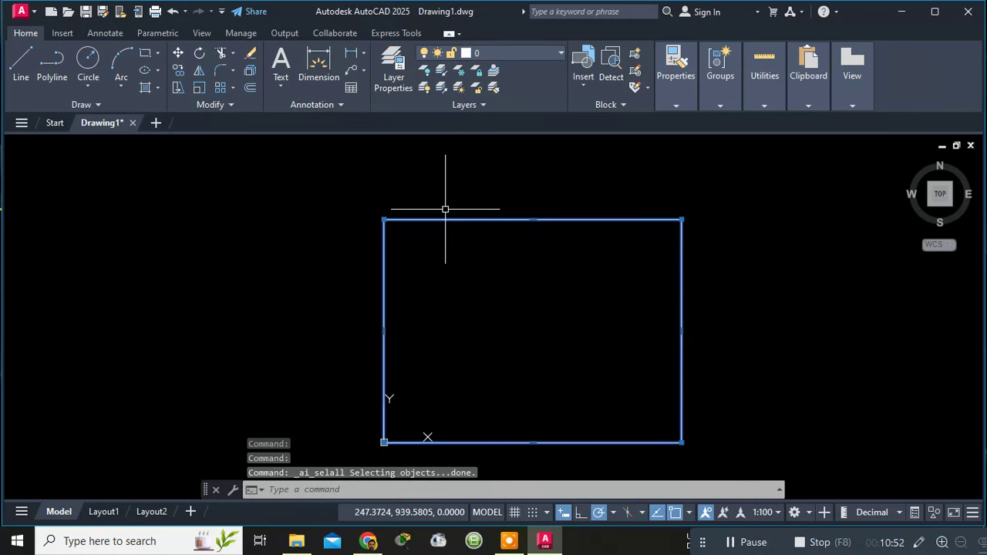
pyautogui.press('Delete')
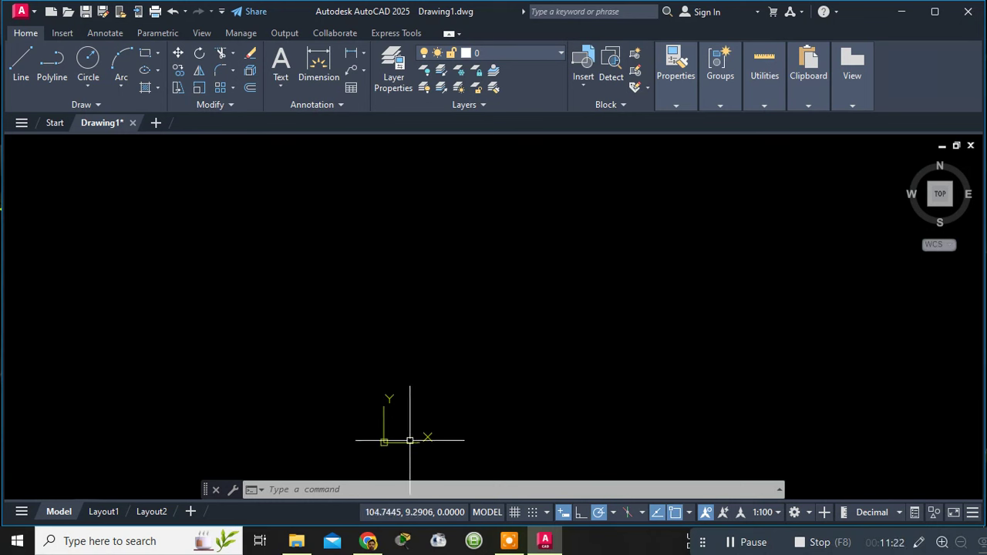
pyautogui.click(289, 489)
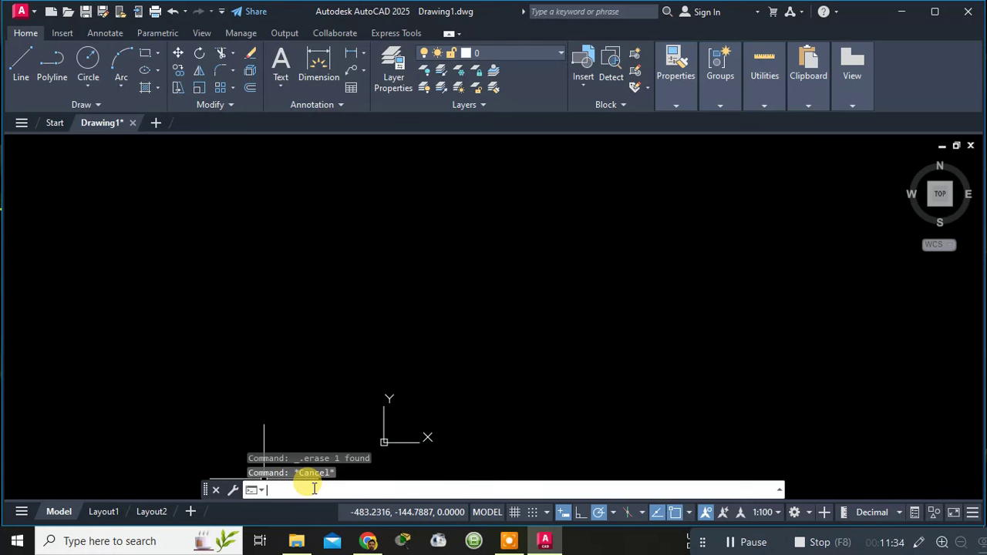
# - Turn the UCS icon off using the UCSICON command's OFF option
pyautogui.write('ucsicon')
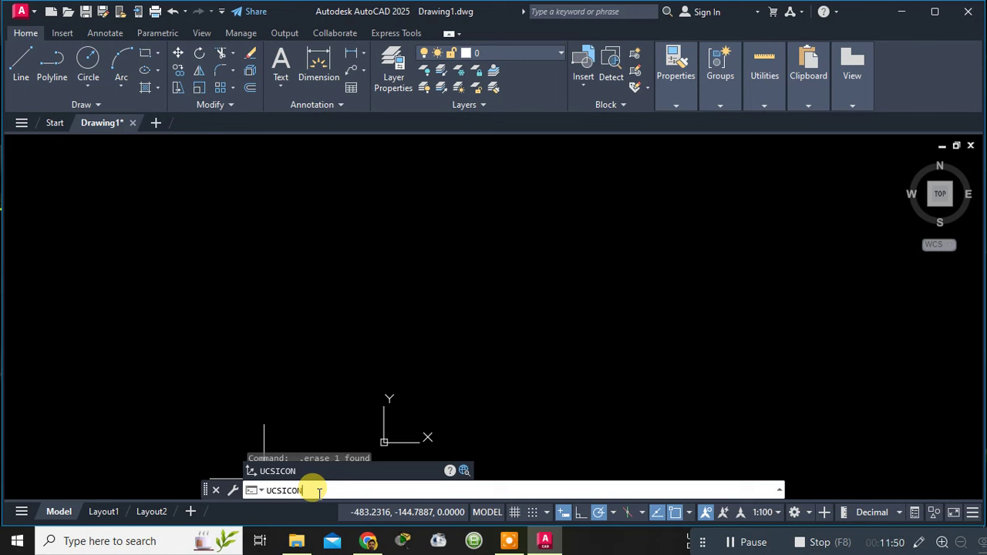
pyautogui.press('Return')
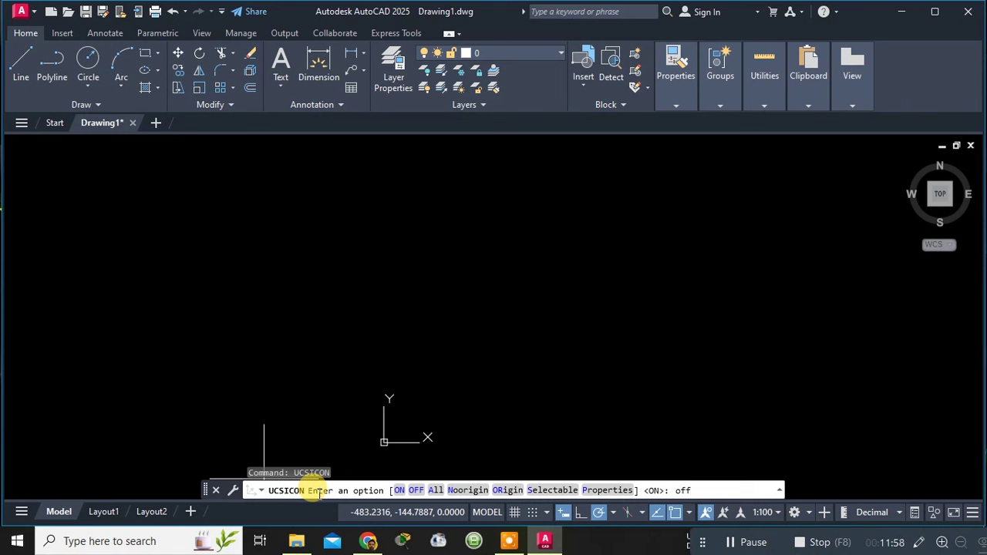
pyautogui.press('Down')
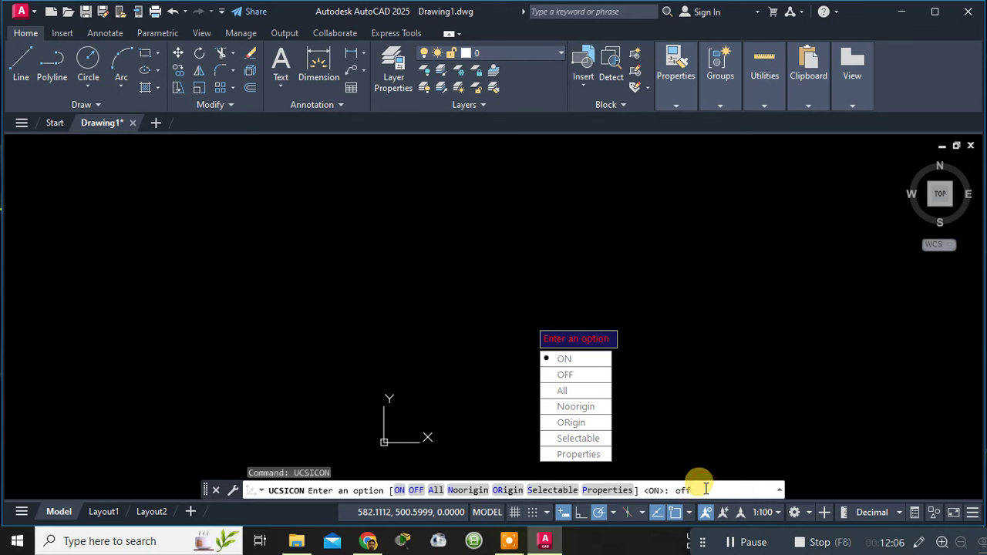
pyautogui.press('Return')
pyautogui.press('Escape')
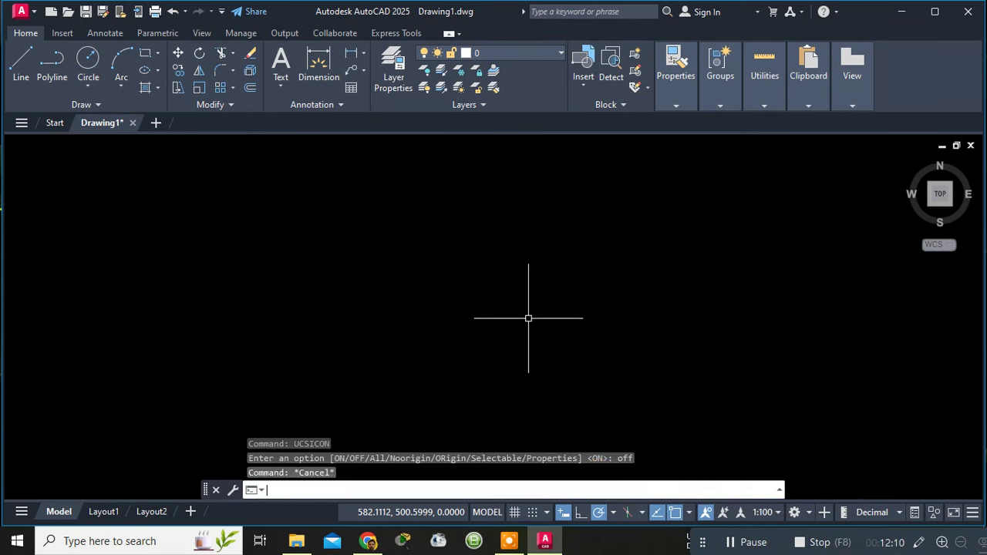
pyautogui.press('Escape')
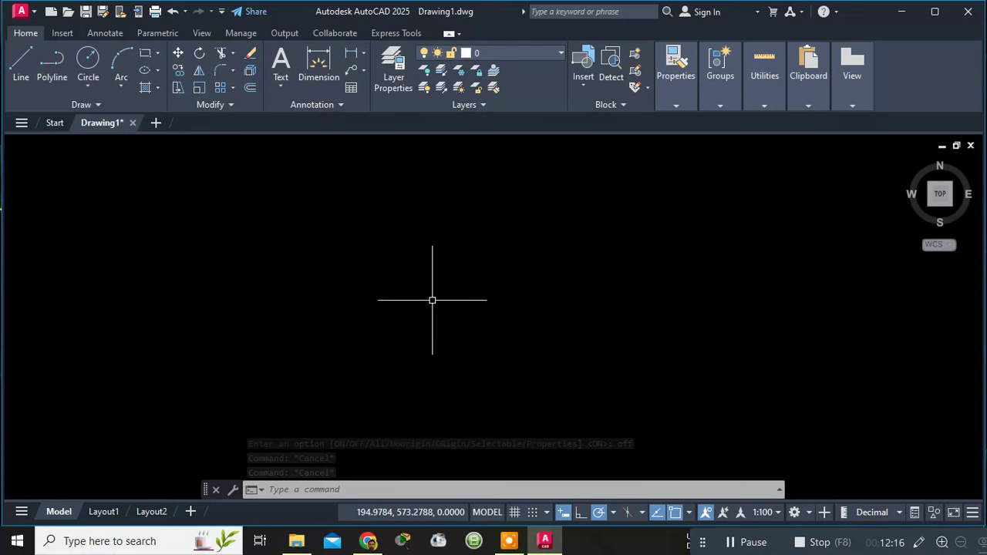
# - Start a line with its first point left of centre and switch Ortho mode on
pyautogui.click(27, 62)
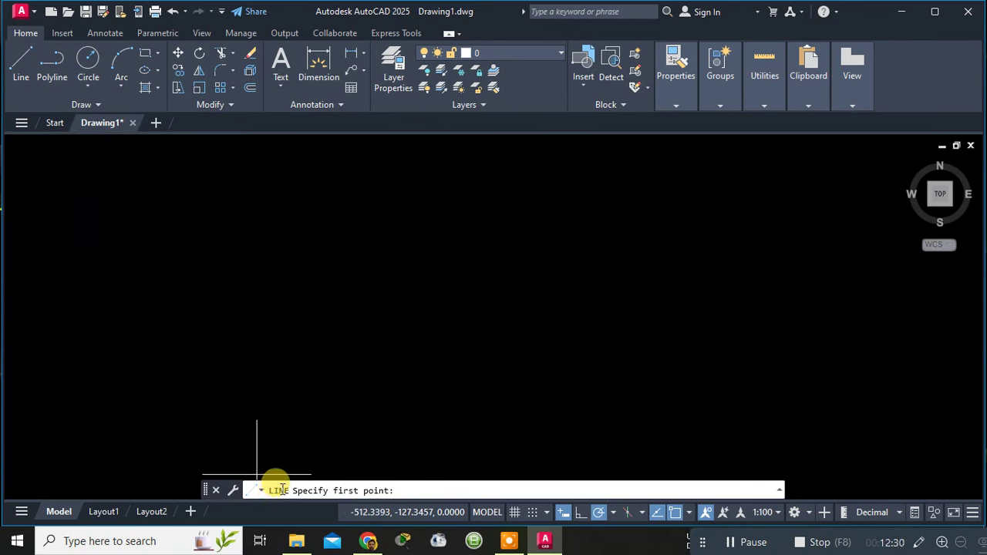
pyautogui.click(283, 318)
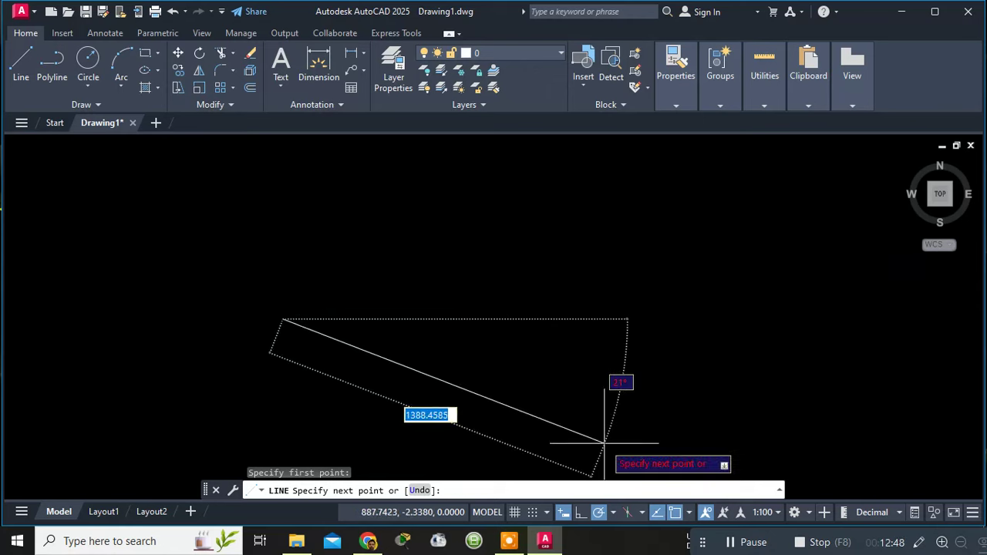
pyautogui.click(583, 514)
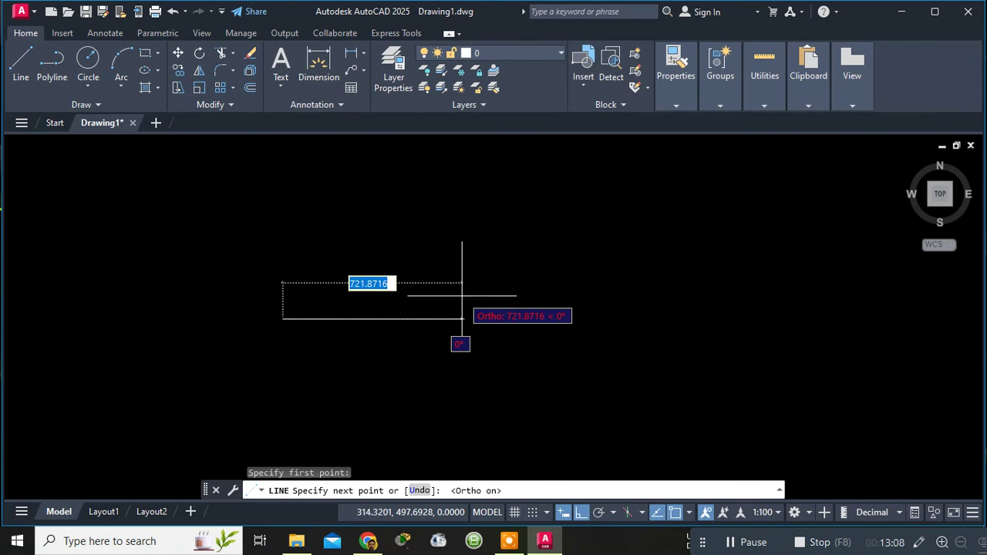
# - Draw four 100-unit sides right, up, left and down to close the square, then end LINE
pyautogui.write('100')
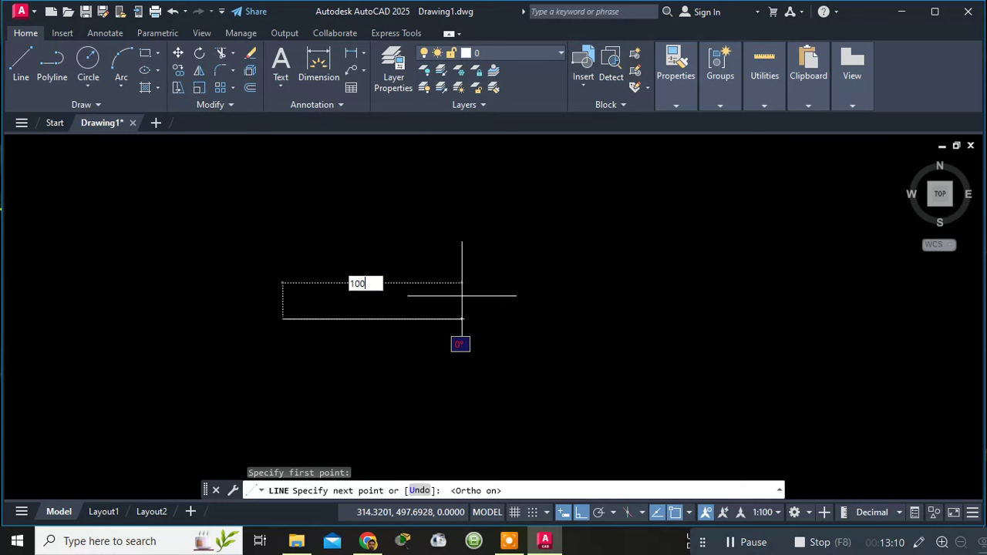
pyautogui.press('Return')
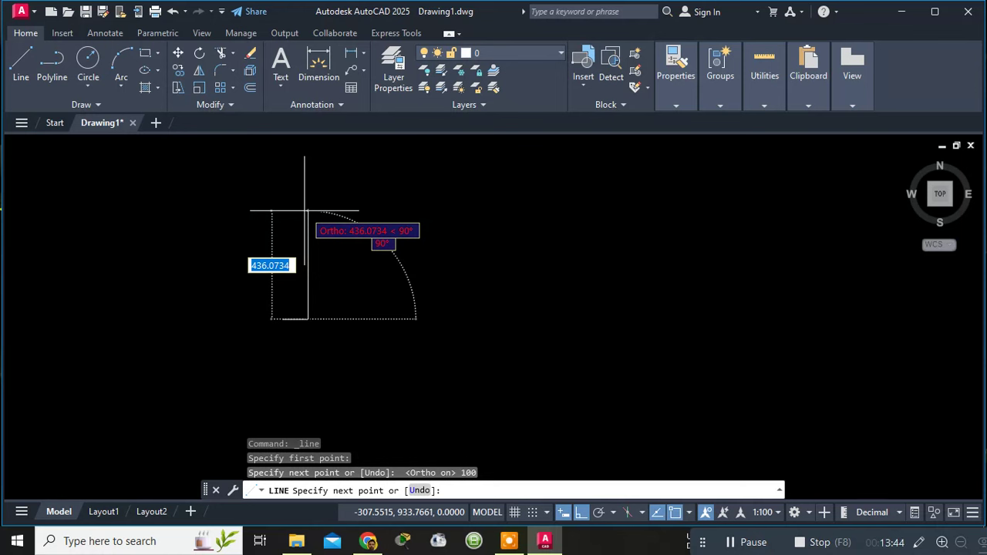
pyautogui.write('100')
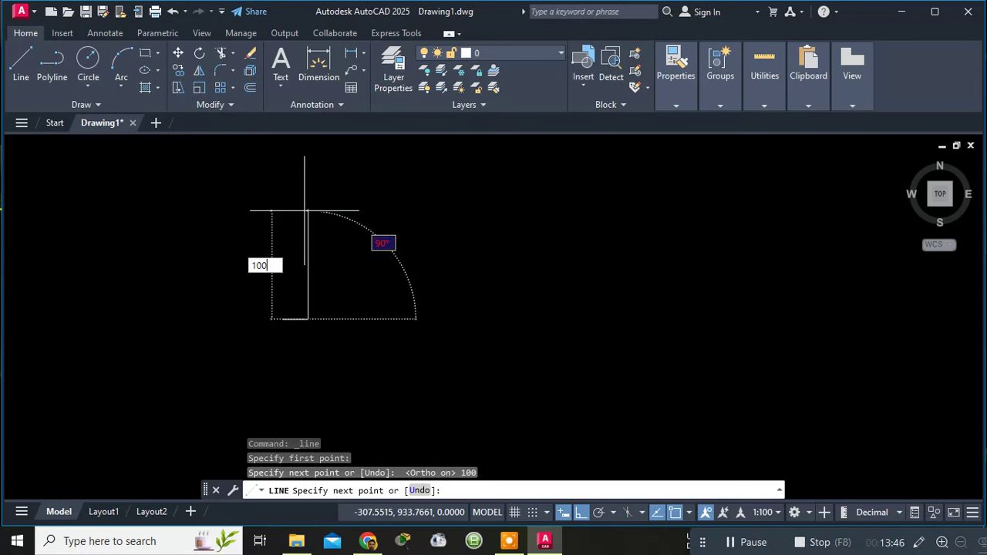
pyautogui.press('Return')
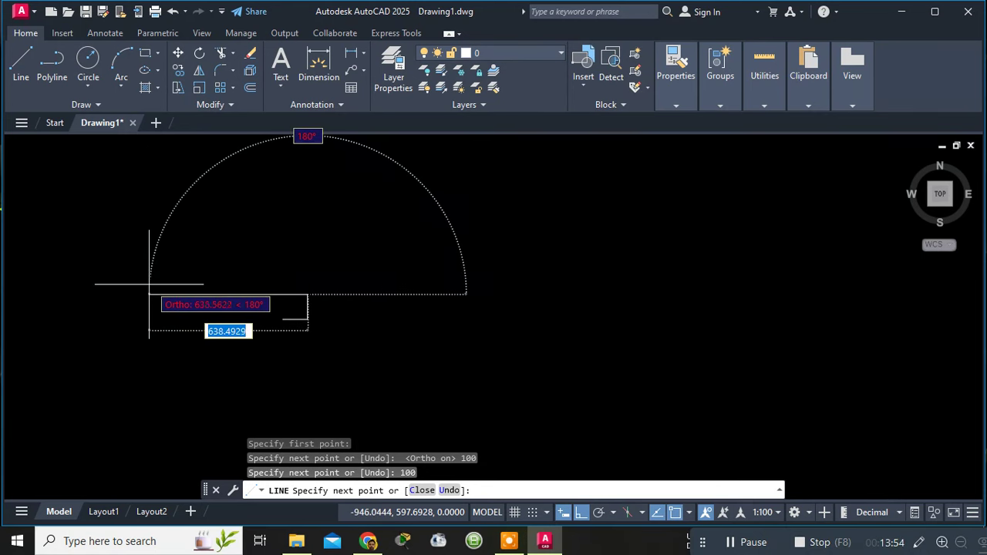
pyautogui.write('1')
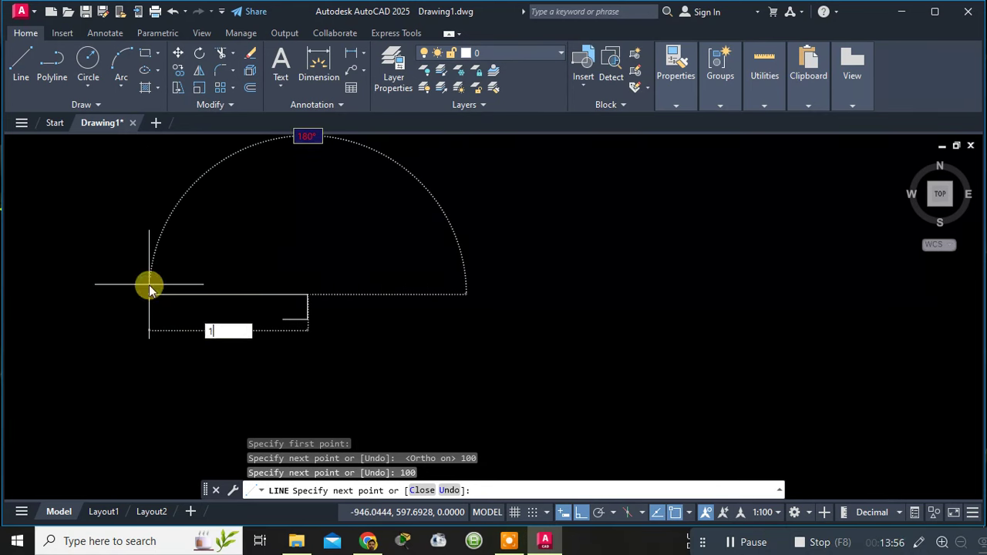
pyautogui.write('100')
pyautogui.press('Return')
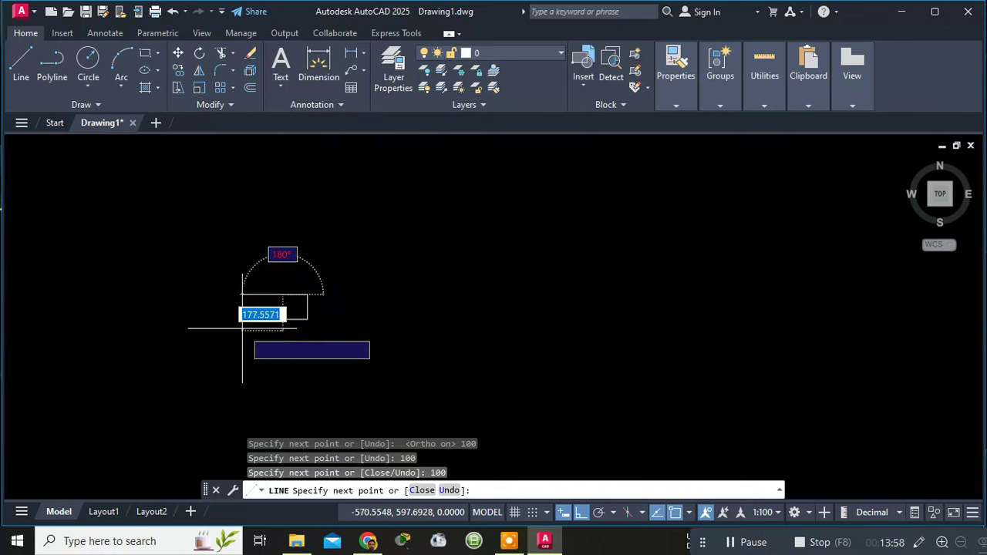
pyautogui.write('100')
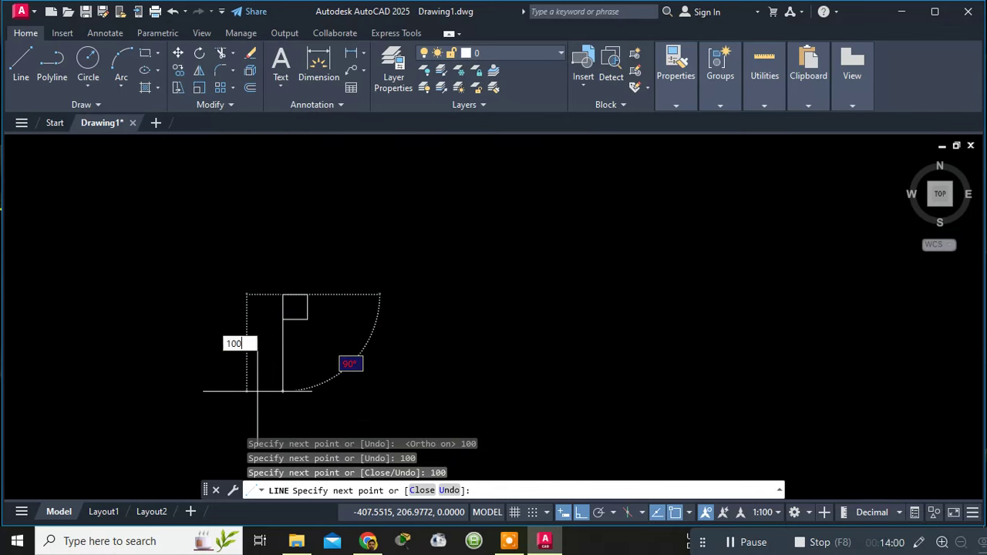
pyautogui.press('Return')
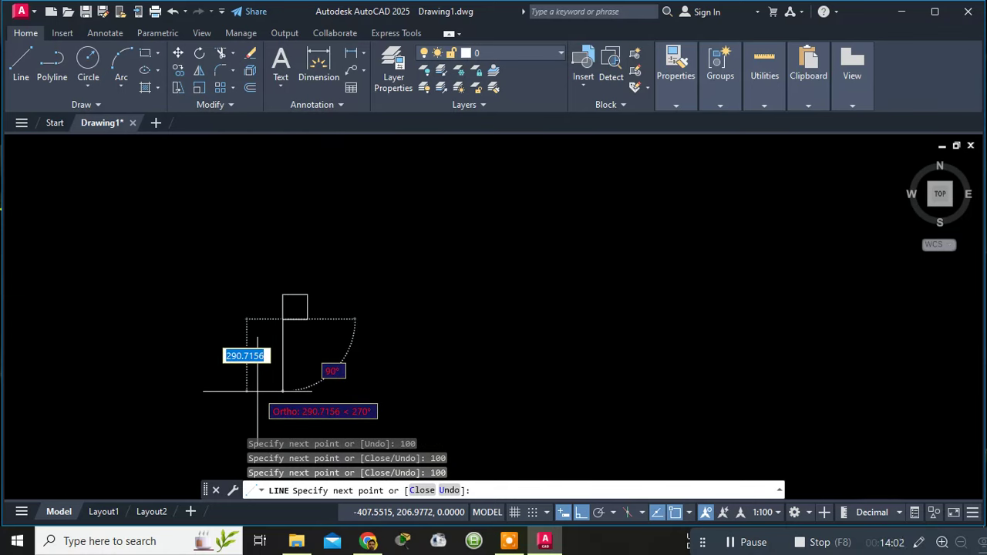
pyautogui.press('Escape')
pyautogui.scroll(8, 290, 296)
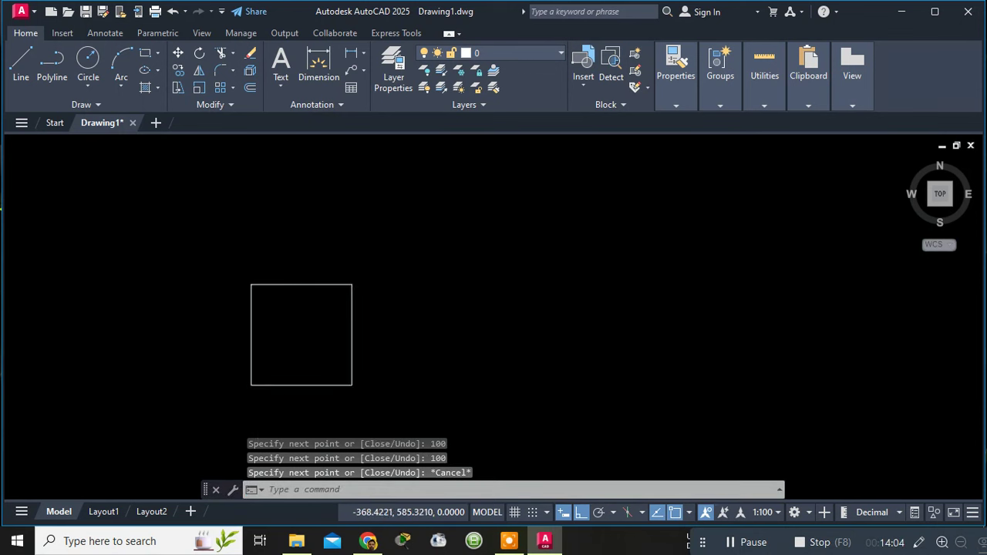
# - Add a linear dimension across the square's top side, reading 100 above it
pyautogui.moveTo(300, 295); pyautogui.dragTo(341, 252, button='middle')
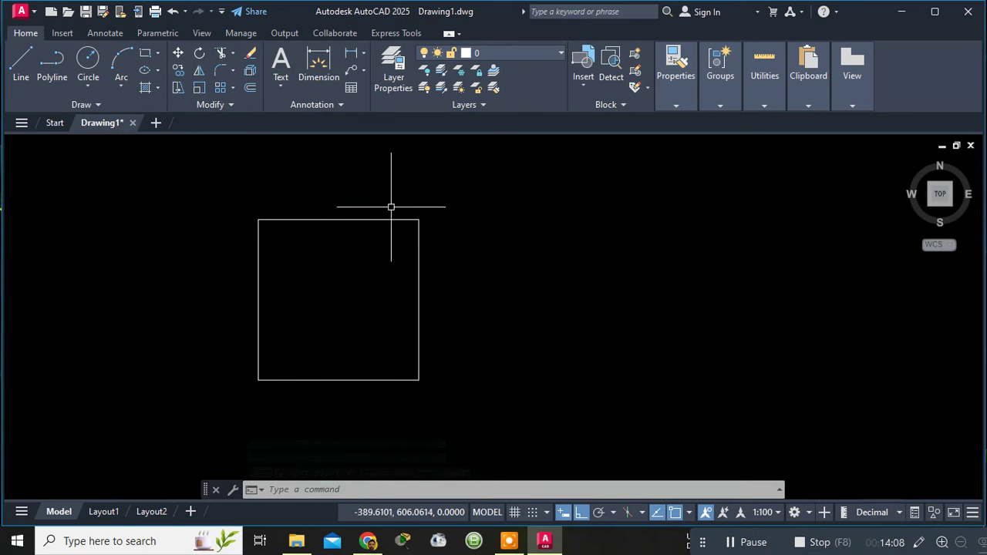
pyautogui.click(354, 51)
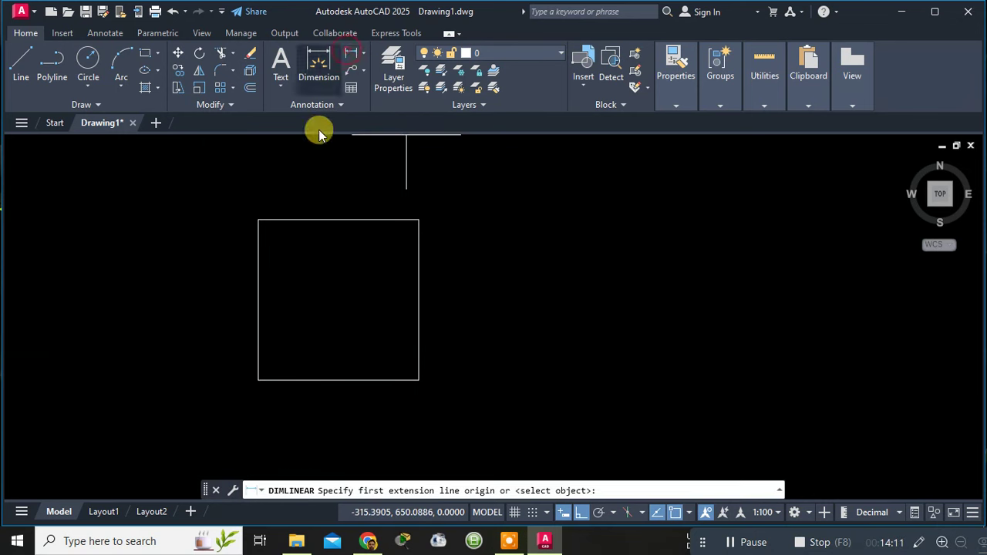
pyautogui.click(258, 219)
pyautogui.click(418, 220)
pyautogui.click(414, 189)
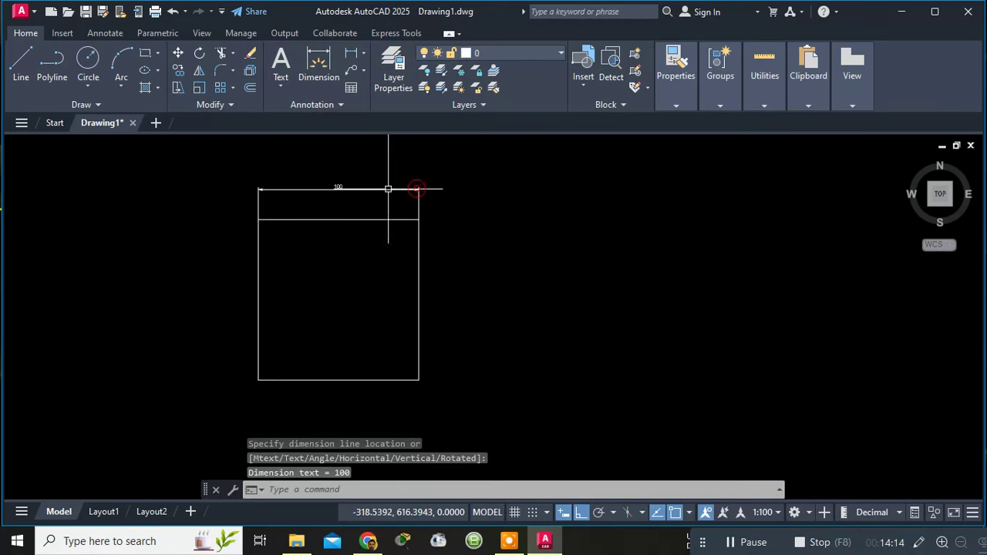
pyautogui.scroll(6, 344, 189)
pyautogui.scroll(-8, 516, 211)
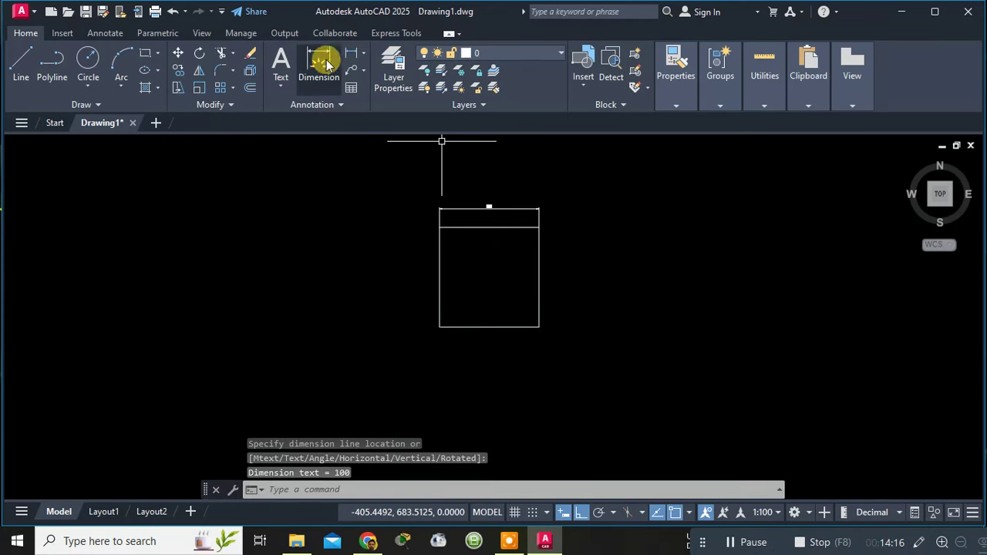
# - Add a vertical 100 linear dimension along the right side, placed to its right
pyautogui.click(355, 54)
pyautogui.click(539, 228)
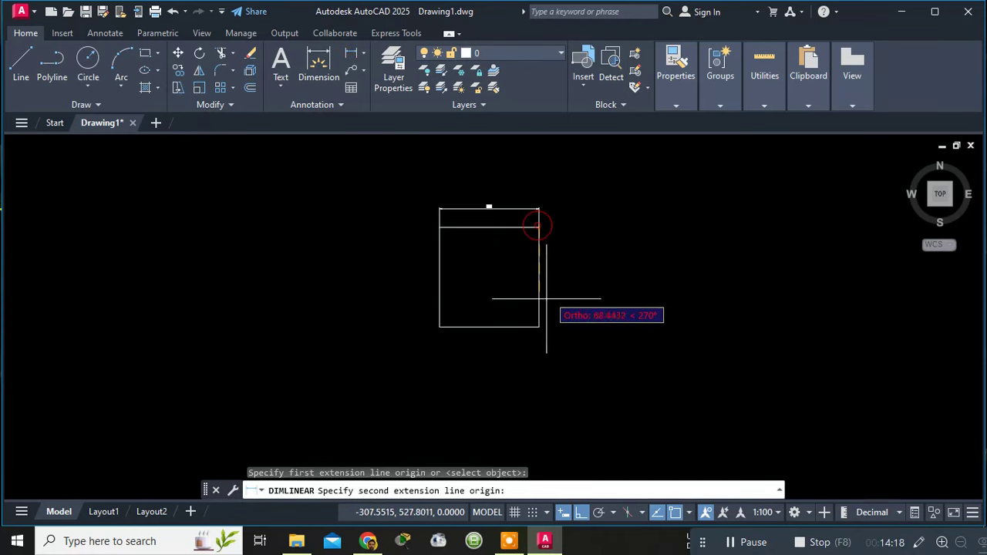
pyautogui.click(538, 326)
pyautogui.click(574, 287)
pyautogui.scroll(5, 575, 270)
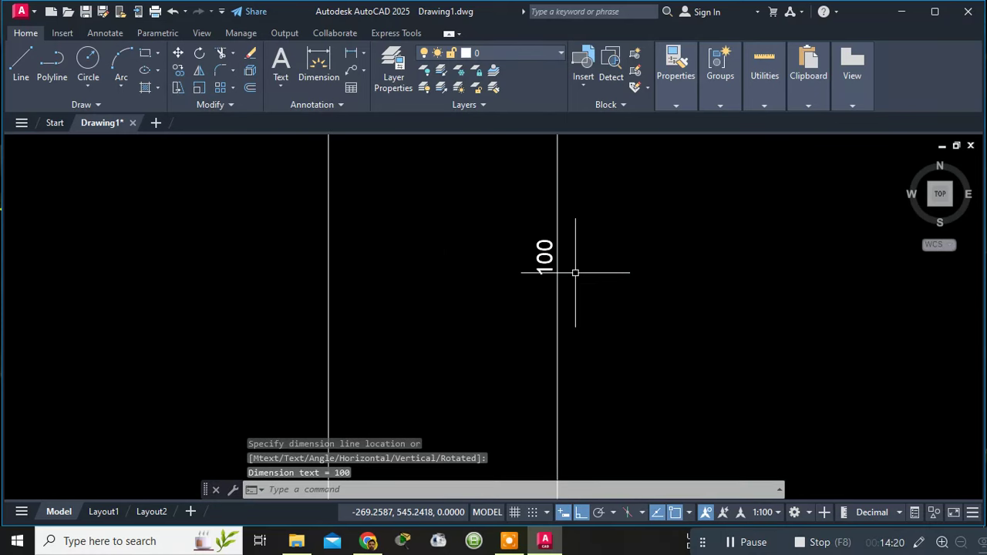
pyautogui.scroll(-5, 573, 269)
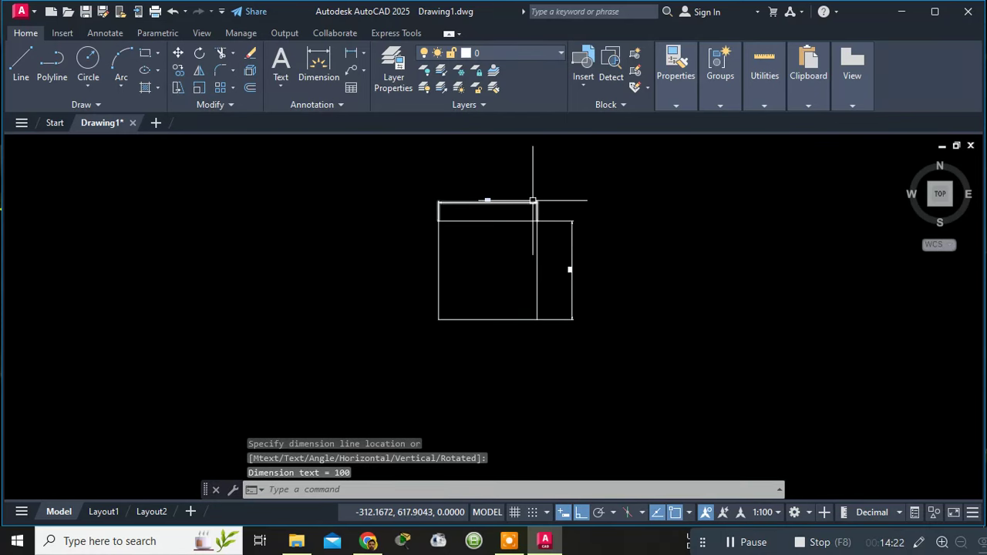
pyautogui.scroll(2, 564, 246)
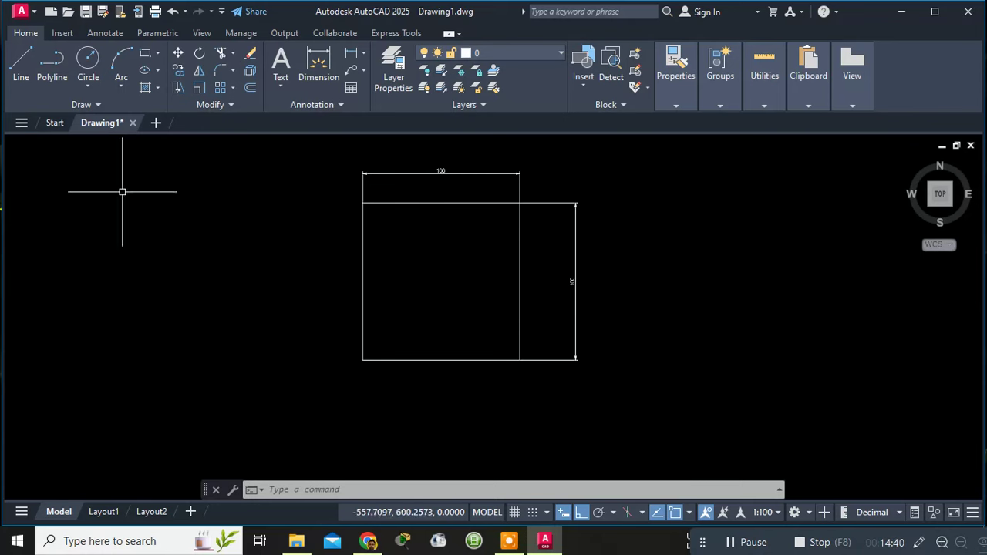
# - Start a new line and switch polar tracking on in the status bar
pyautogui.click(31, 60)
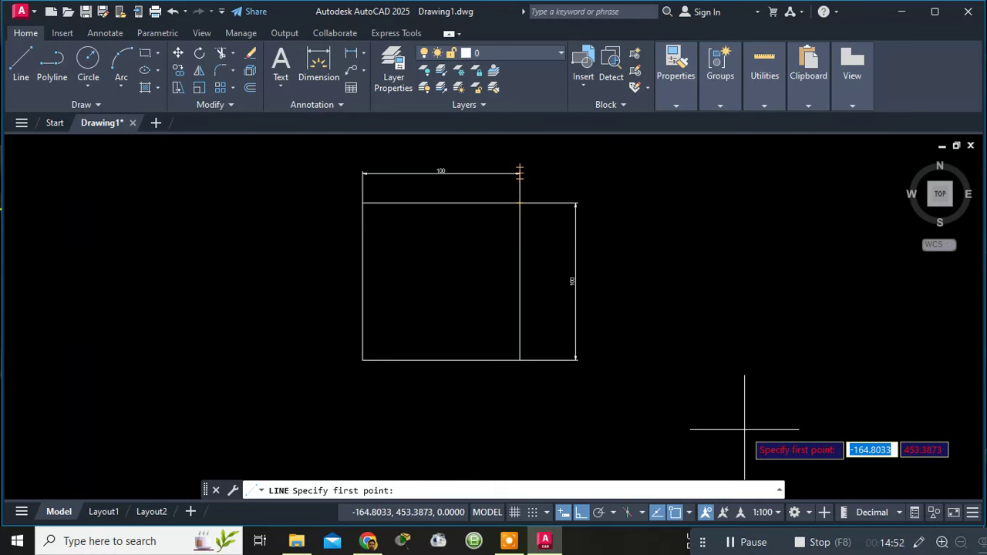
pyautogui.click(598, 512)
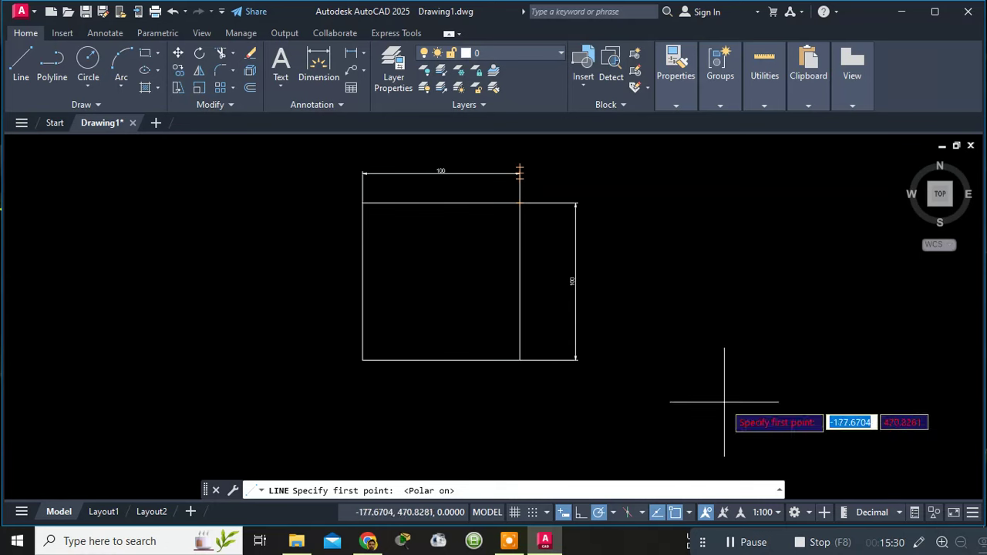
# - Cancel the pending line, pan to empty space beside the square and turn object snap on
pyautogui.press('Escape')
pyautogui.scroll(3, 702, 317)
pyautogui.moveTo(703, 316); pyautogui.dragTo(308, 293, button='middle')
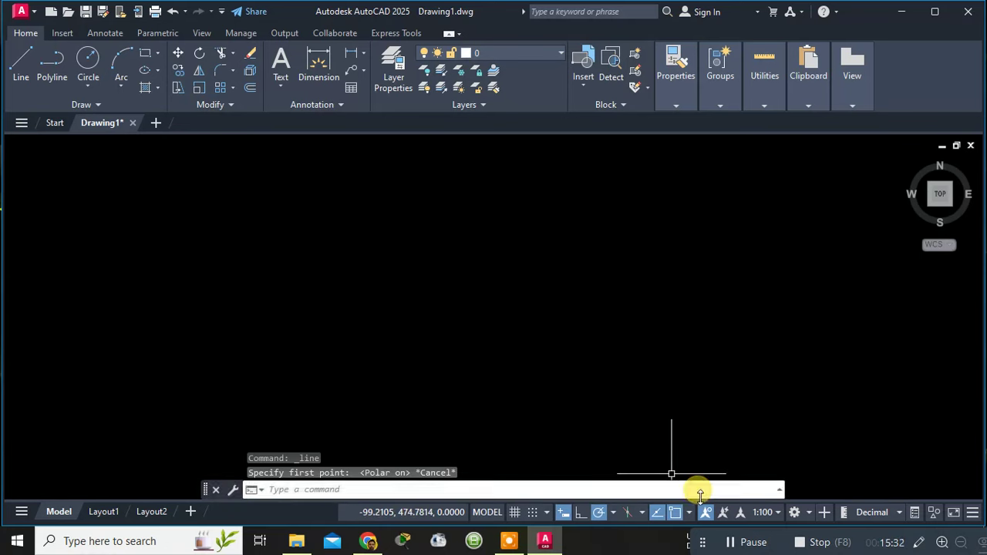
pyautogui.click(675, 513)
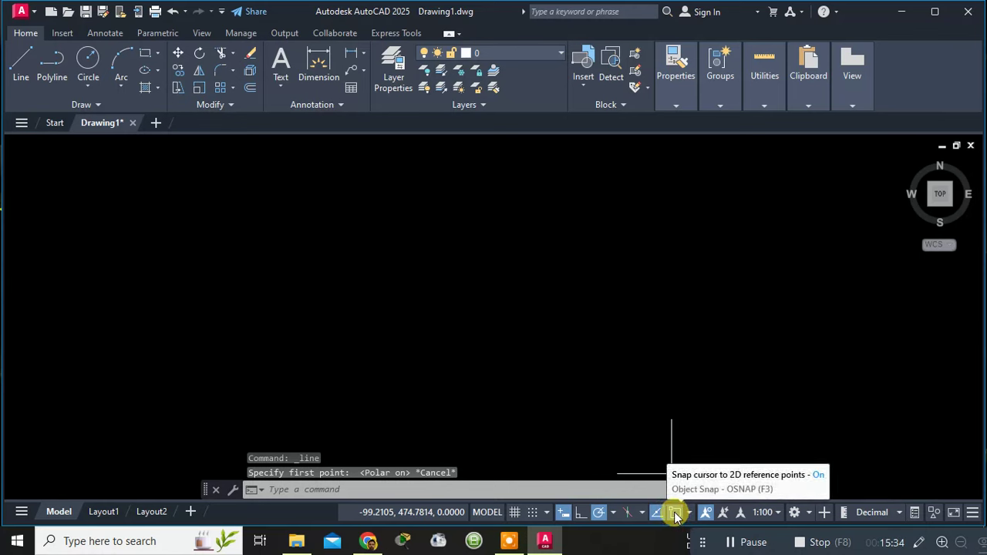
# - Draw a horizontal line with Ortho enabled in the empty area
pyautogui.click(13, 73)
pyautogui.click(259, 251)
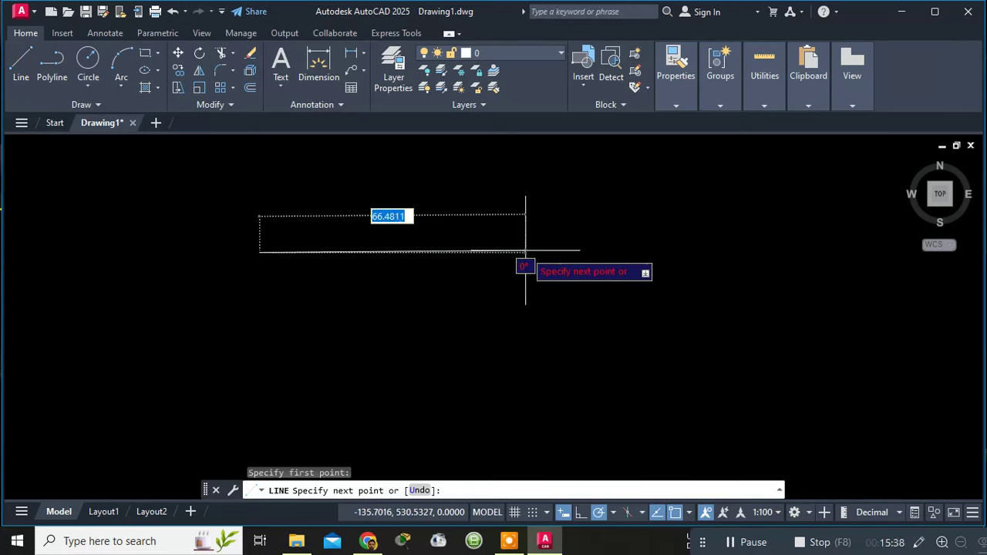
pyautogui.click(580, 514)
pyautogui.click(470, 251)
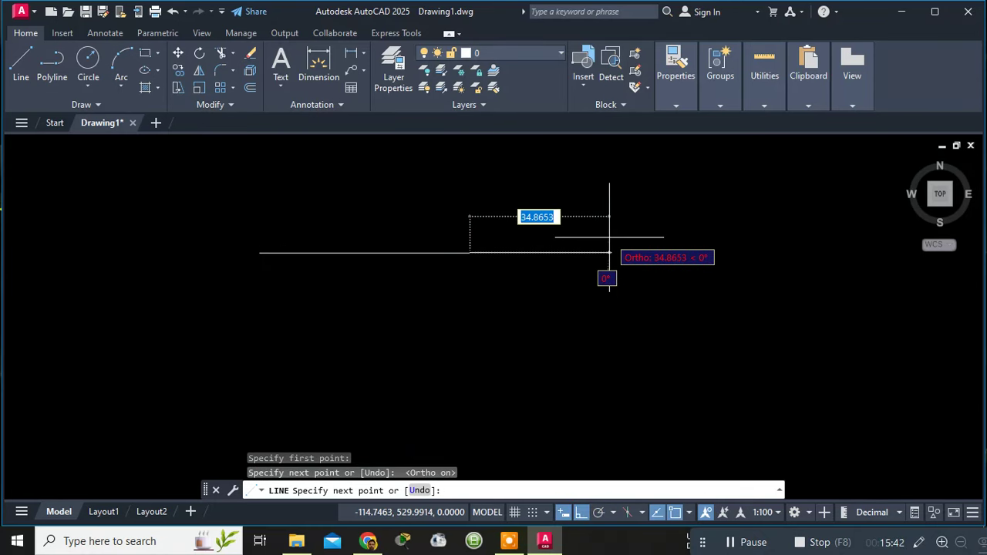
pyautogui.press('Escape')
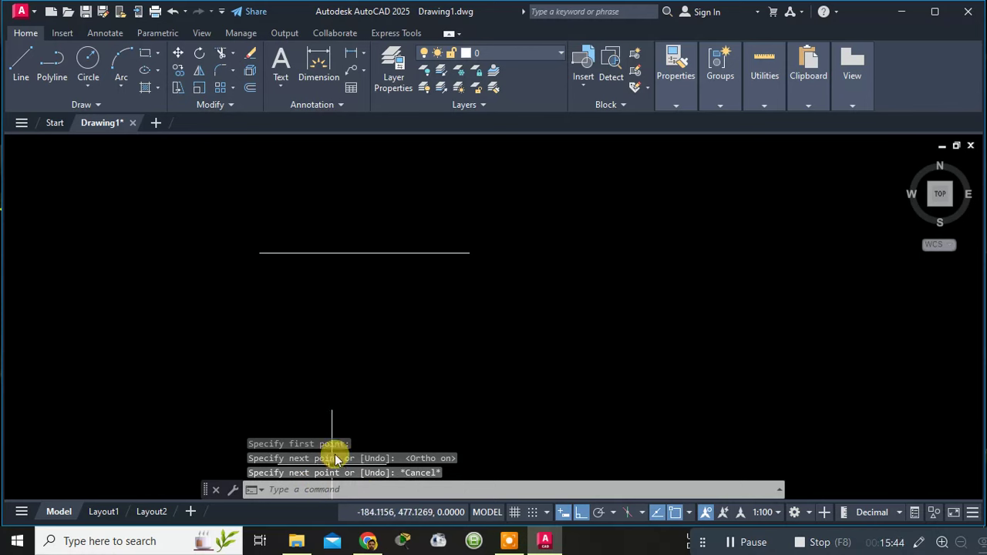
pyautogui.click(21, 62)
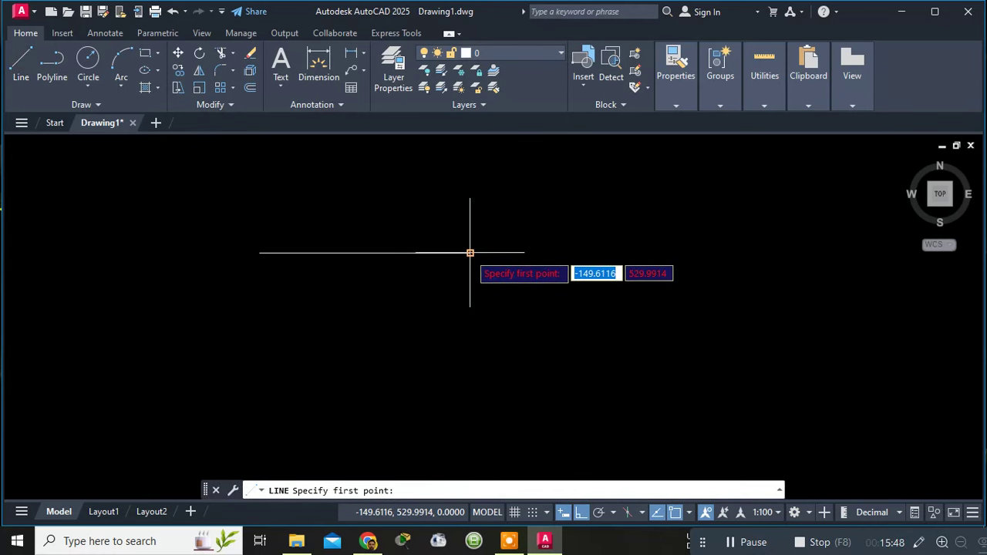
pyautogui.scroll(2, 470, 253)
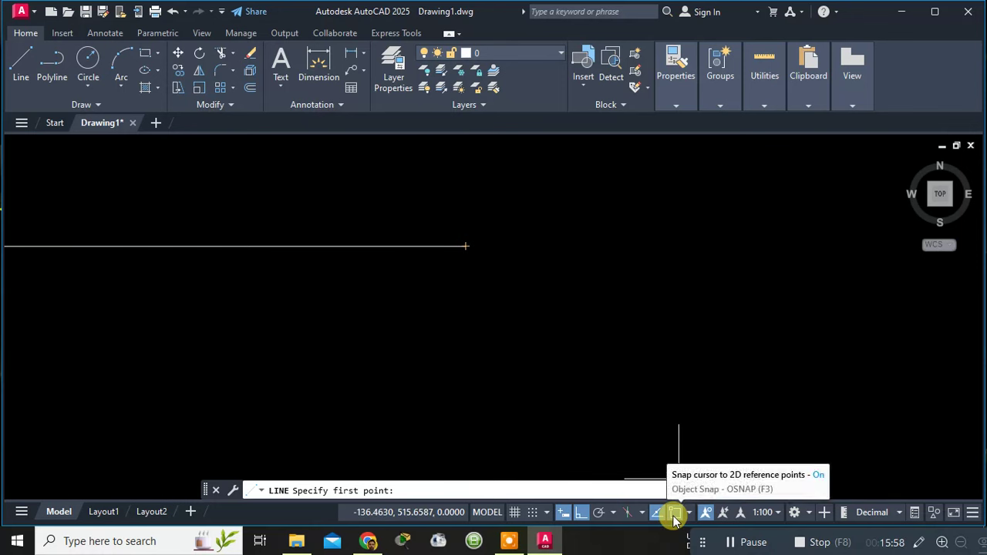
pyautogui.click(466, 247)
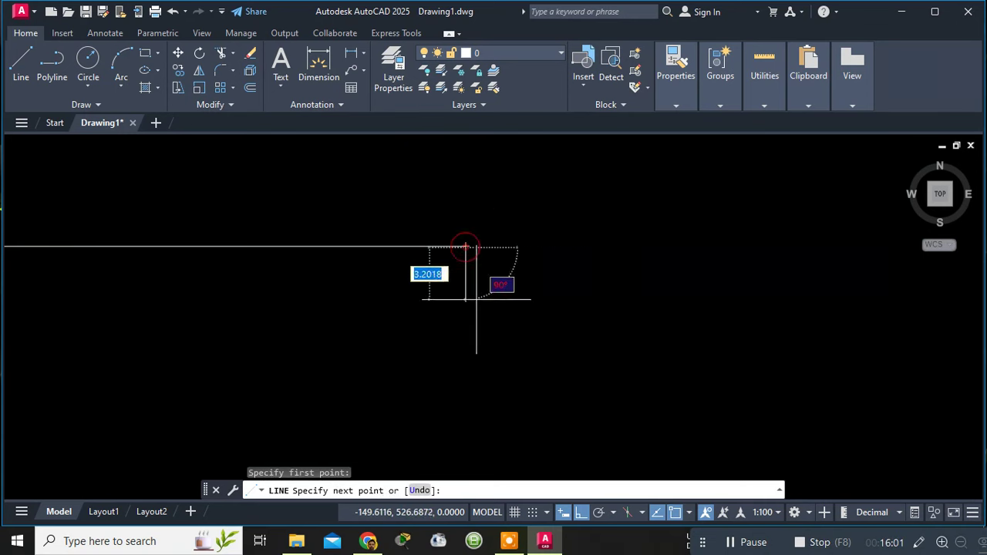
pyautogui.click(467, 401)
pyautogui.press('Escape')
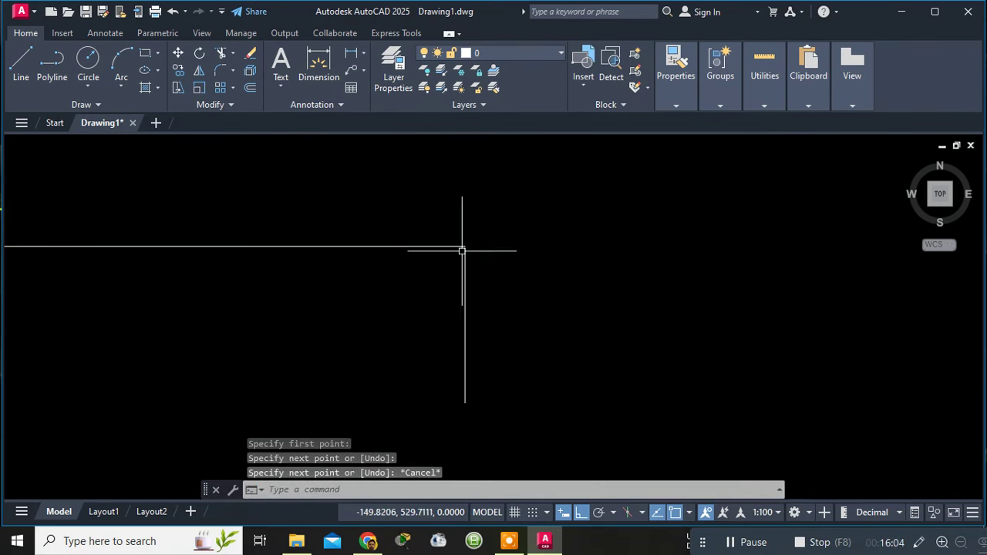
pyautogui.scroll(-3, 507, 290)
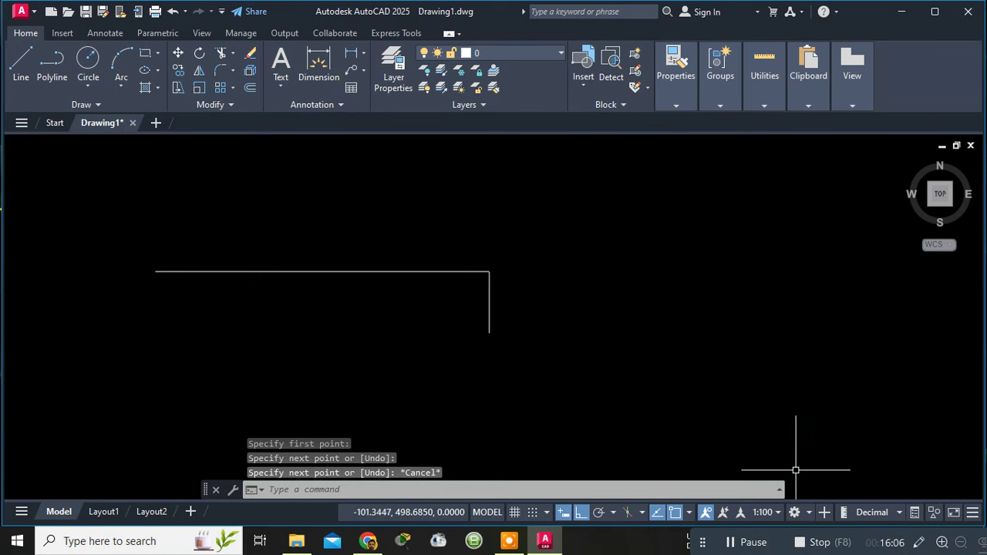
pyautogui.click(488, 305)
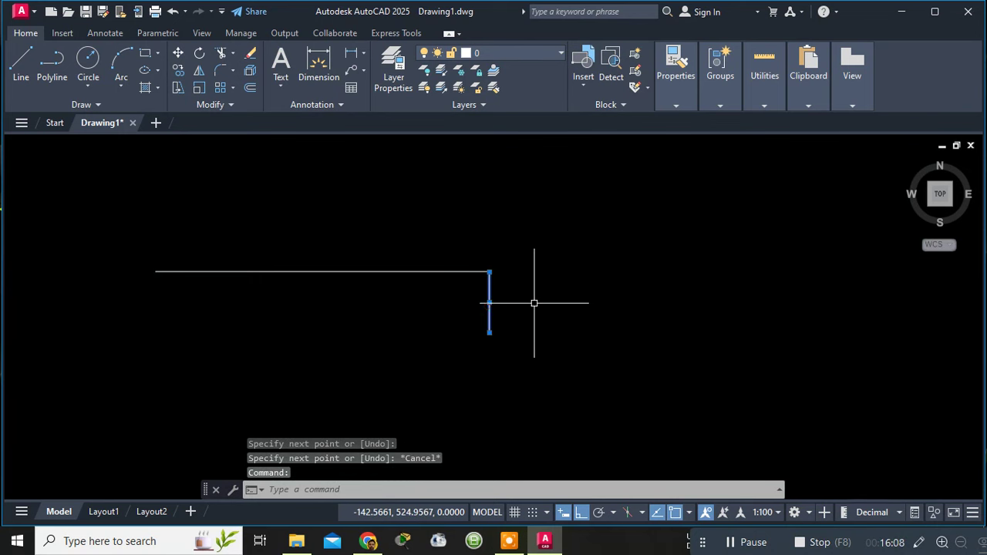
pyautogui.press('Delete')
pyautogui.click(22, 60)
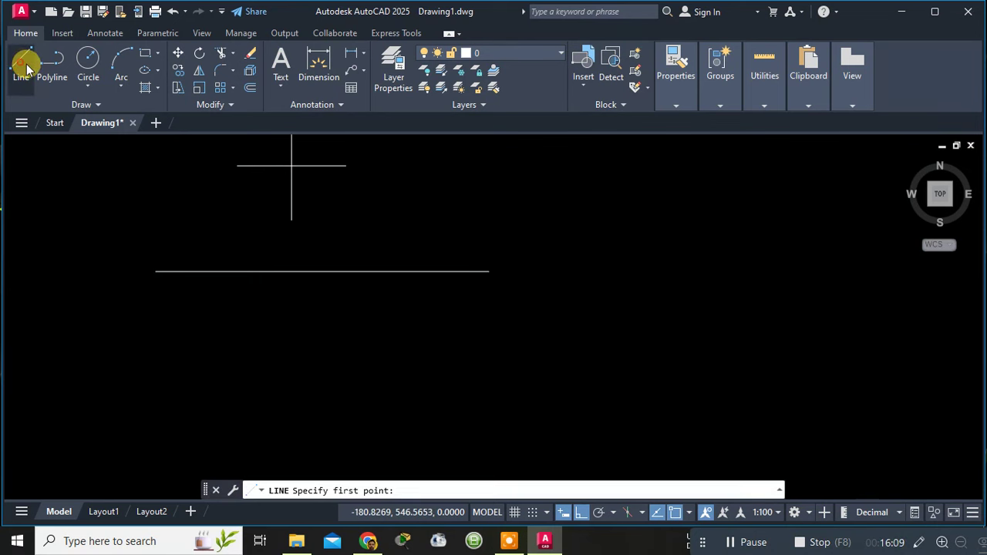
pyautogui.click(489, 271)
pyautogui.click(489, 411)
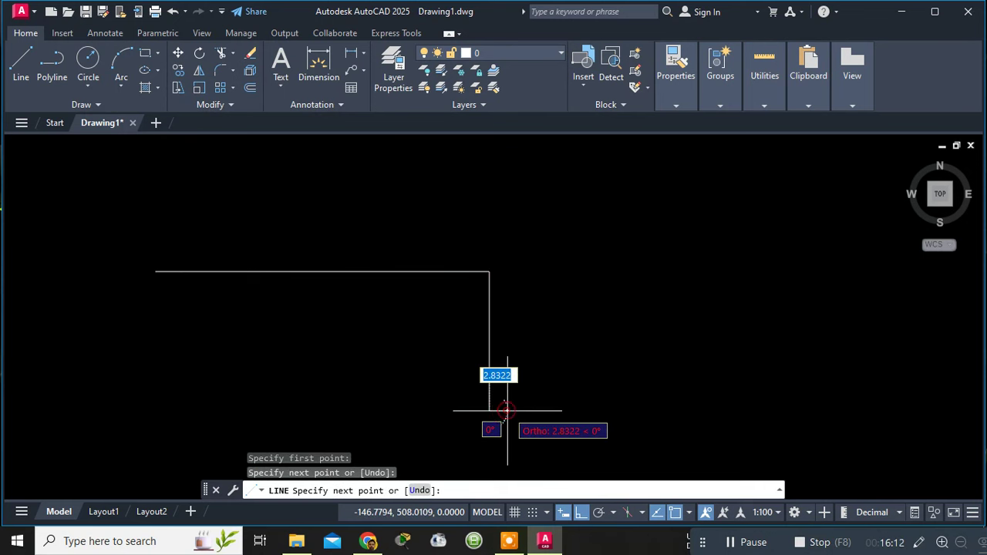
pyautogui.press('Escape')
pyautogui.scroll(3, 483, 254)
pyautogui.moveTo(485, 280)
pyautogui.mouseDown(button='middle')
pyautogui.moveTo(480, 361)
pyautogui.moveTo(496, 370)
pyautogui.mouseUp(button='middle')
pyautogui.scroll(-2, 478, 451)
pyautogui.scroll(-1, 468, 239)
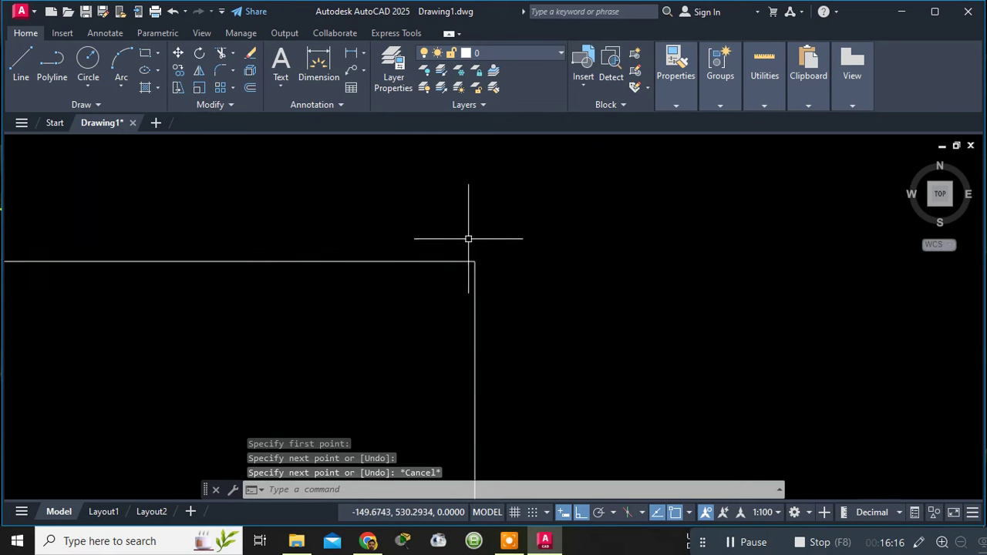
pyautogui.moveTo(468, 239); pyautogui.dragTo(475, 188, button='middle')
pyautogui.scroll(1, 484, 223)
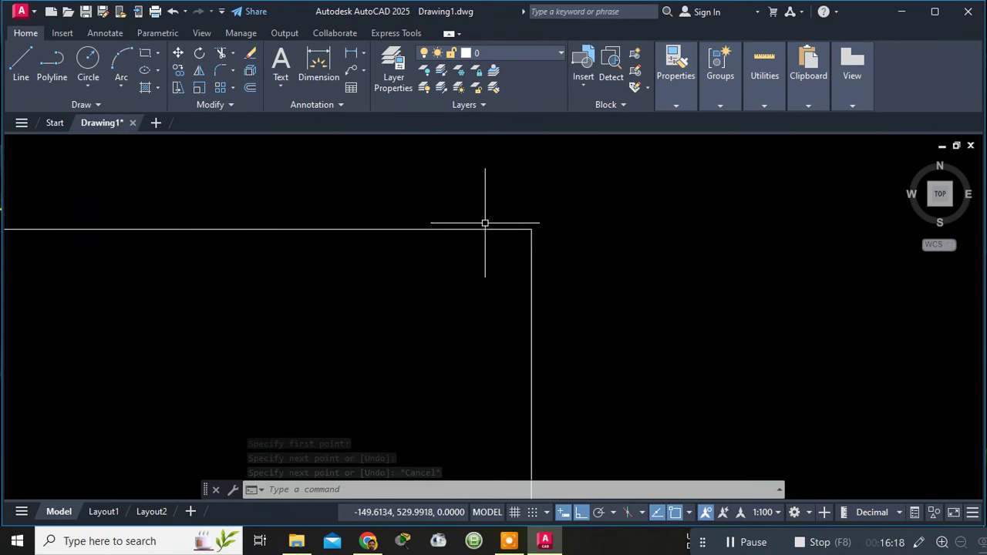
pyautogui.scroll(2, 524, 231)
pyautogui.scroll(1, 591, 205)
pyautogui.scroll(1, 524, 195)
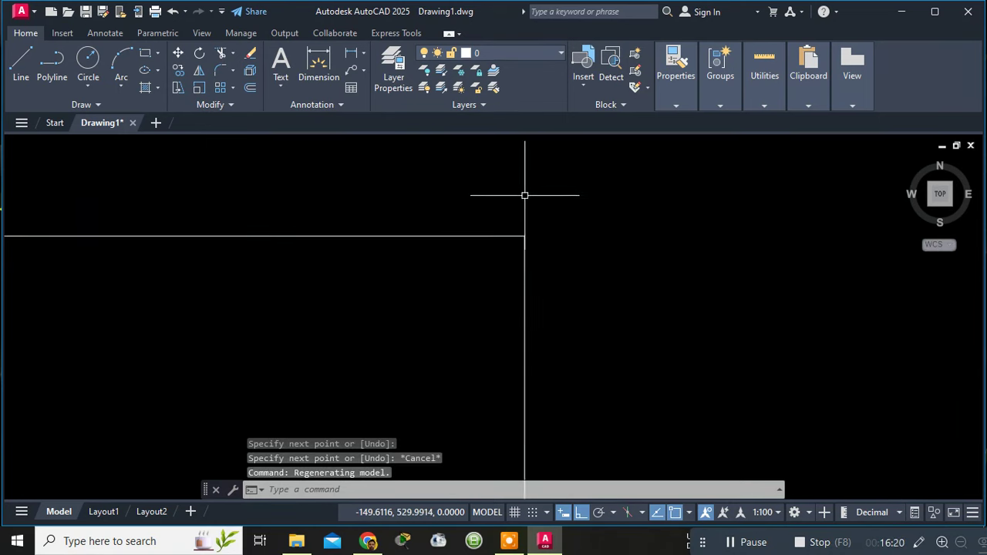
pyautogui.scroll(-1, 518, 231)
pyautogui.scroll(-1, 517, 262)
pyautogui.scroll(-1, 431, 224)
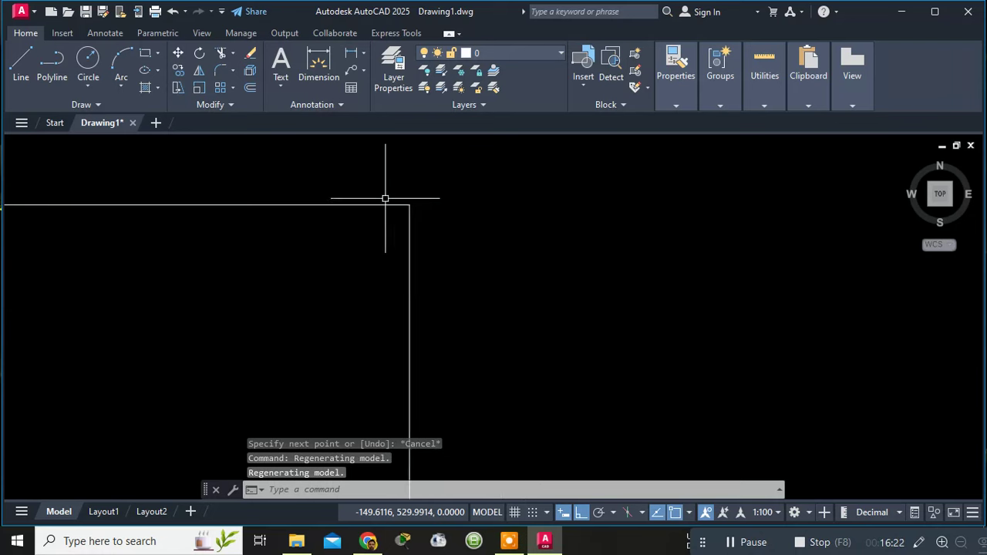
pyautogui.scroll(4, 467, 224)
pyautogui.scroll(1, 405, 209)
pyautogui.scroll(-2, 423, 288)
pyautogui.scroll(1, 289, 225)
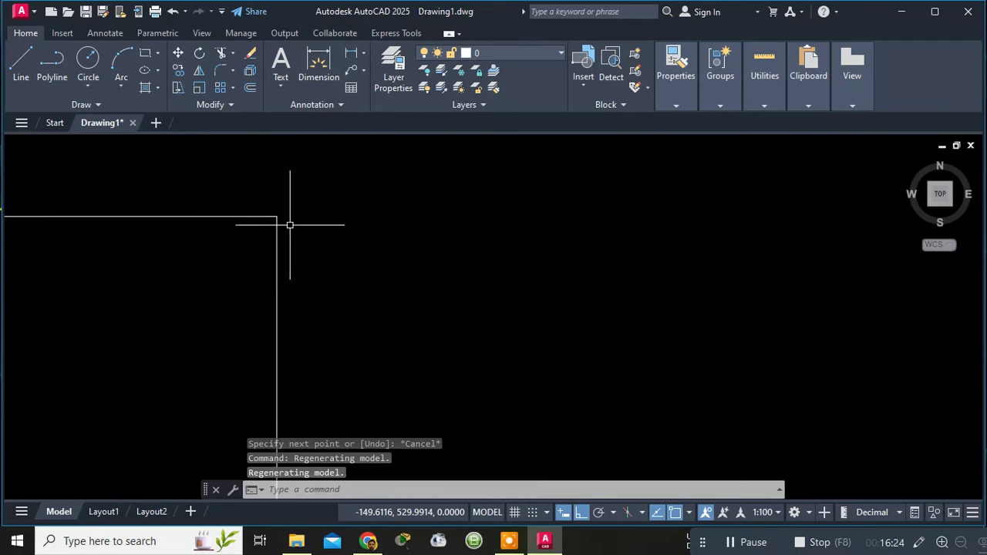
pyautogui.scroll(2, 260, 214)
pyautogui.scroll(-3, 465, 330)
pyautogui.scroll(3, 423, 293)
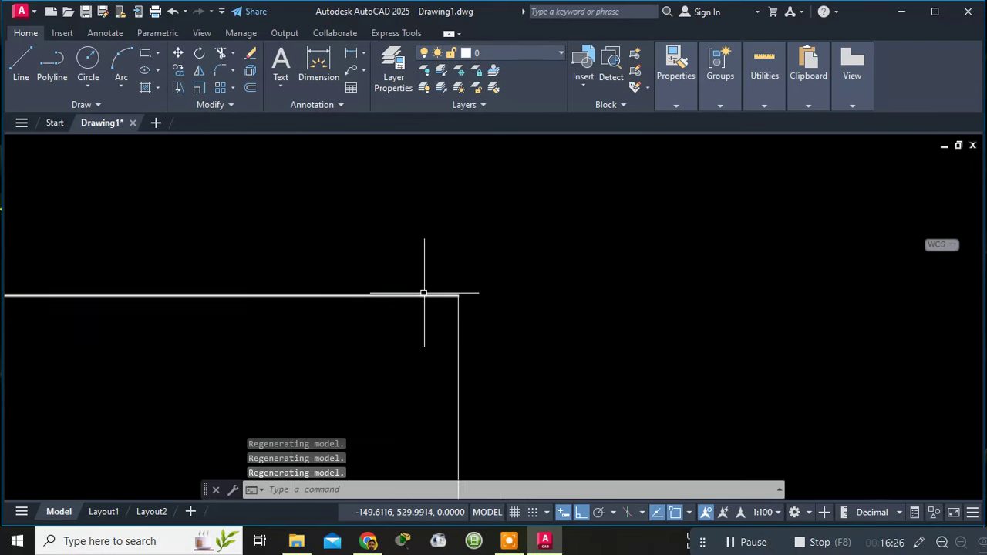
pyautogui.scroll(-5, 447, 297)
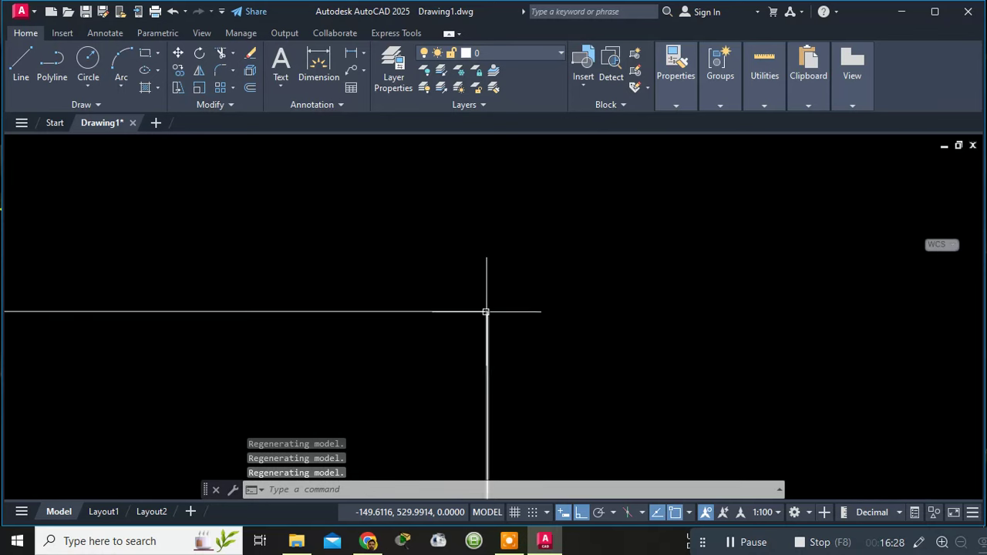
pyautogui.scroll(-4, 537, 299)
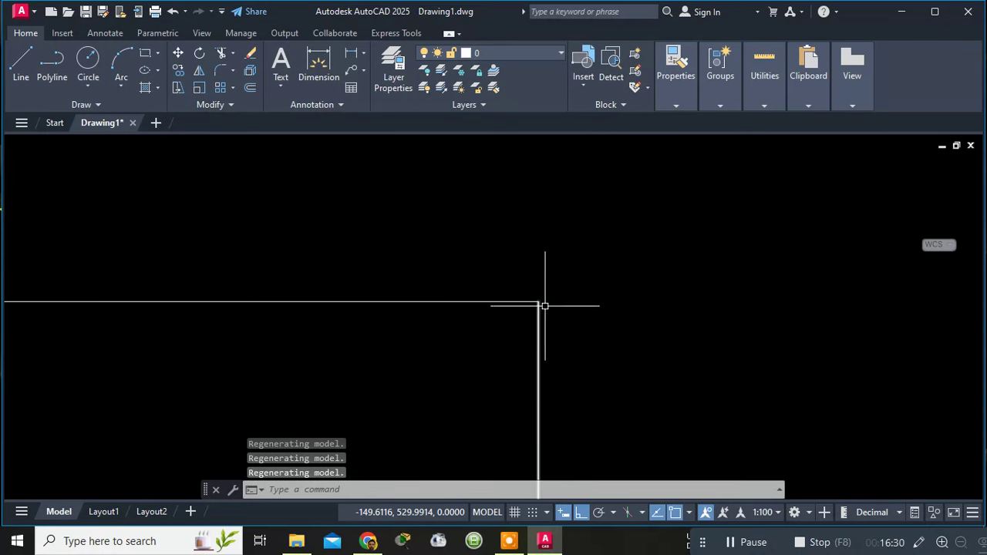
pyautogui.scroll(-3, 545, 306)
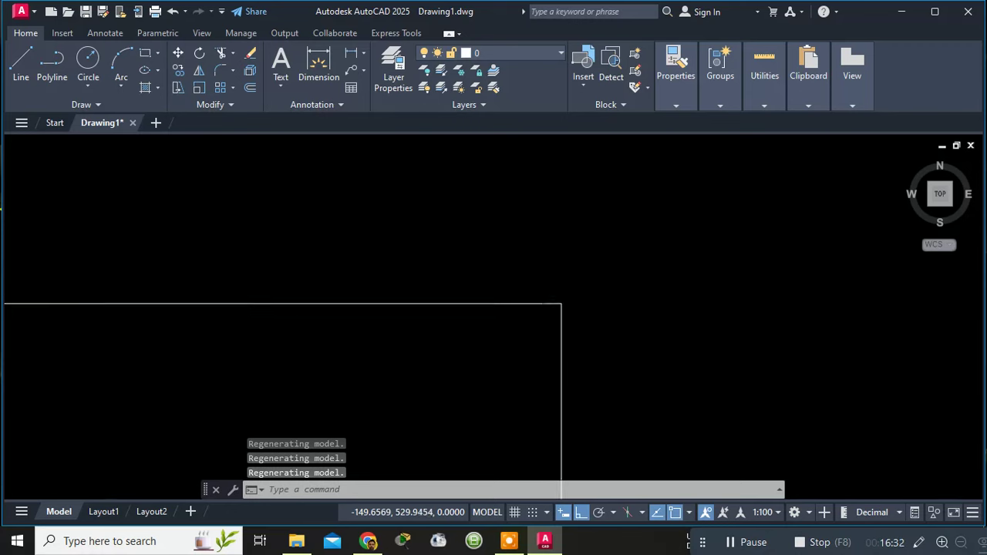
pyautogui.scroll(-5, 558, 313)
pyautogui.scroll(6, 670, 285)
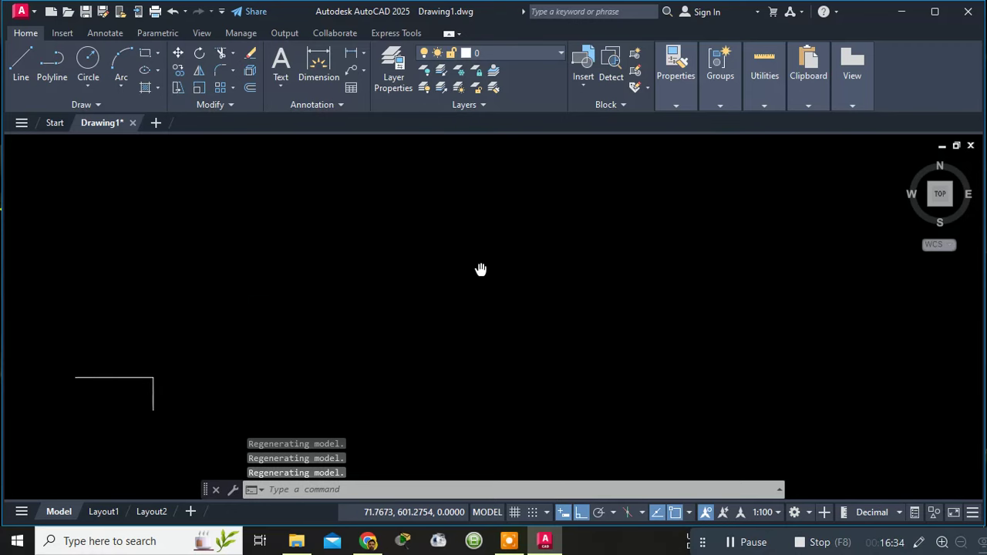
# - Draw a horizontal line segment across the drawing area
pyautogui.moveTo(480, 268); pyautogui.dragTo(461, 256, button='middle')
pyautogui.click(21, 66)
pyautogui.click(293, 306)
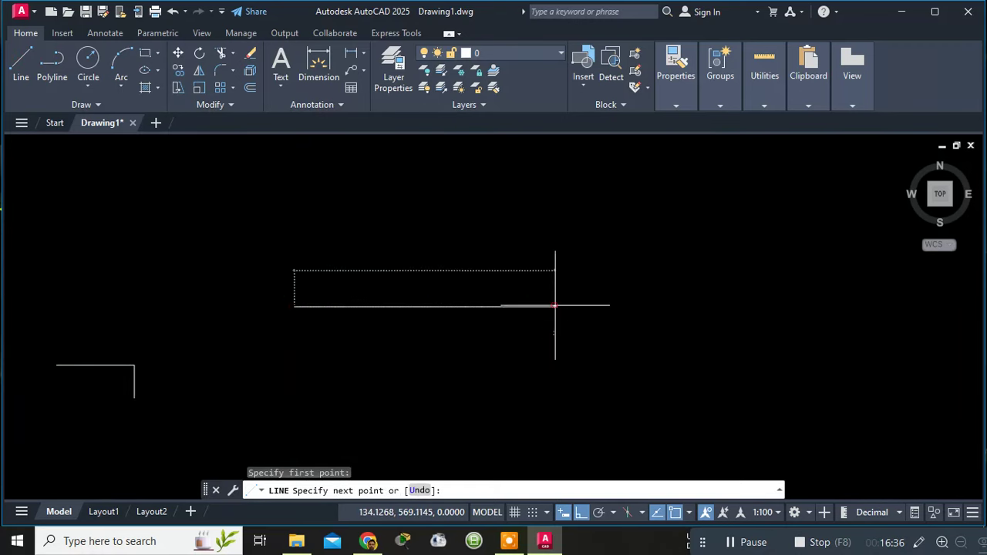
pyautogui.click(555, 306)
pyautogui.press('Escape')
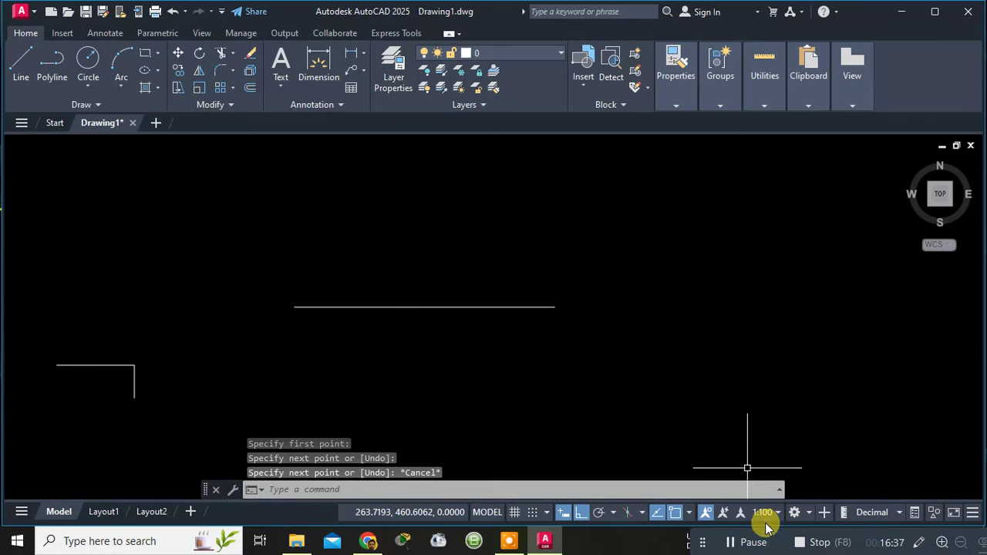
# - With object snap off, draw a vertical line downward from near the horizontal line's right end
pyautogui.click(673, 514)
pyautogui.click(20, 61)
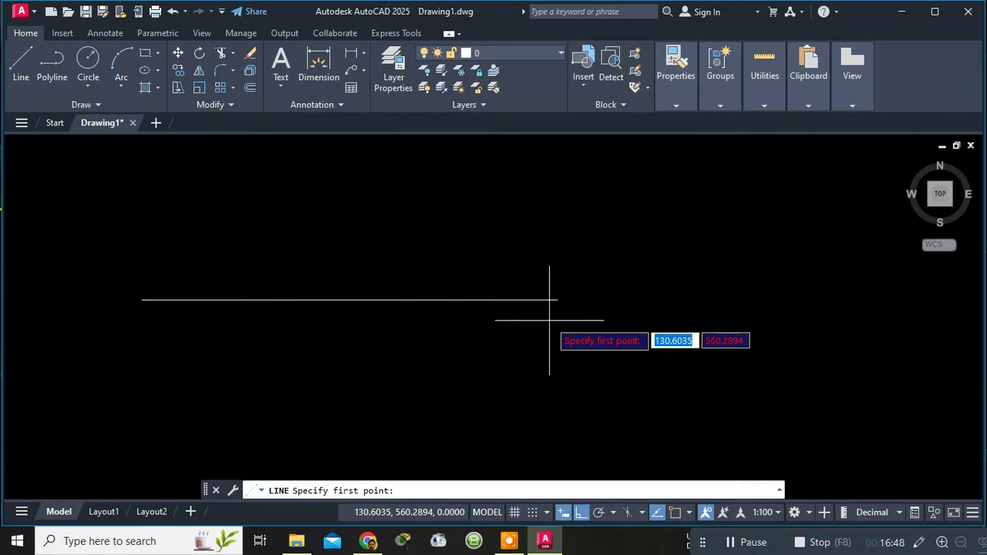
pyautogui.scroll(2, 548, 320)
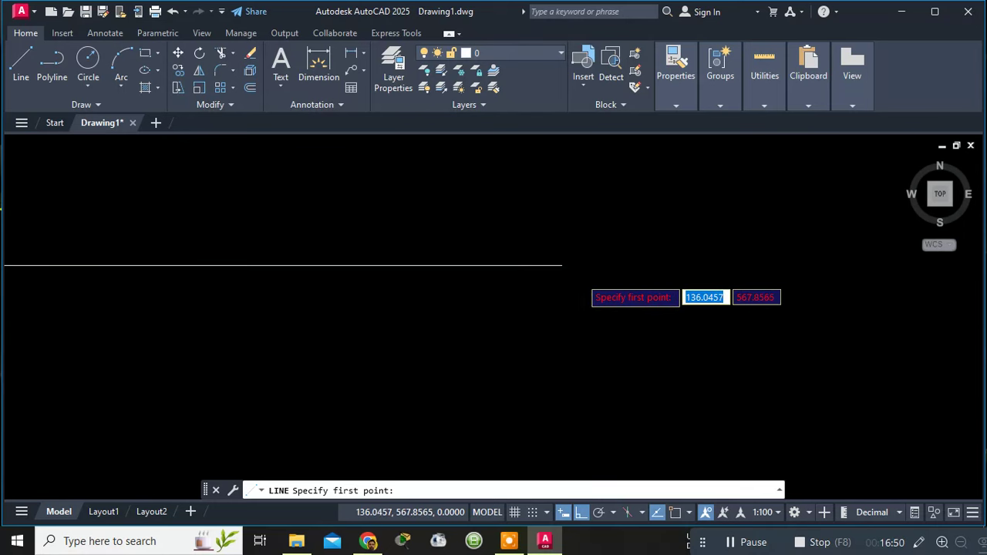
pyautogui.scroll(1, 544, 265)
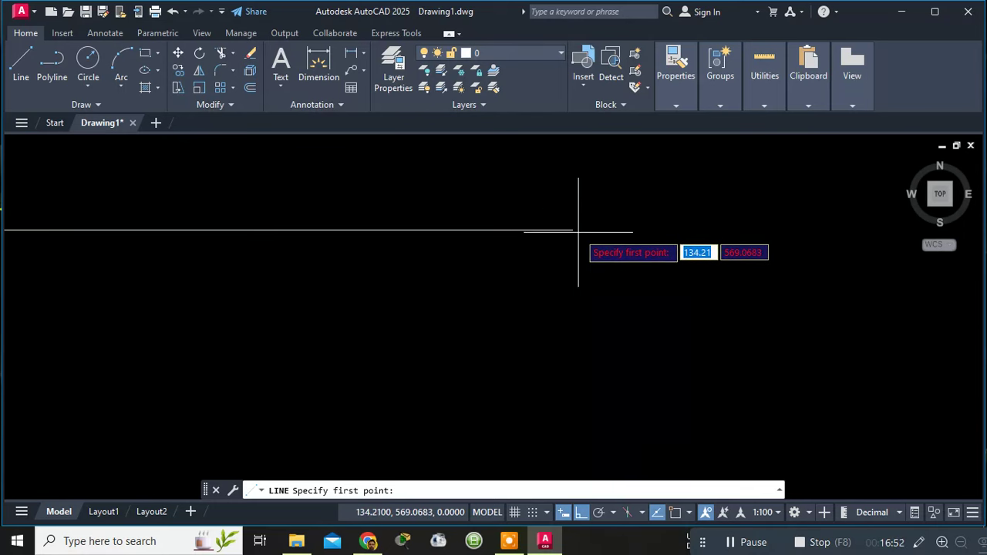
pyautogui.scroll(1, 575, 223)
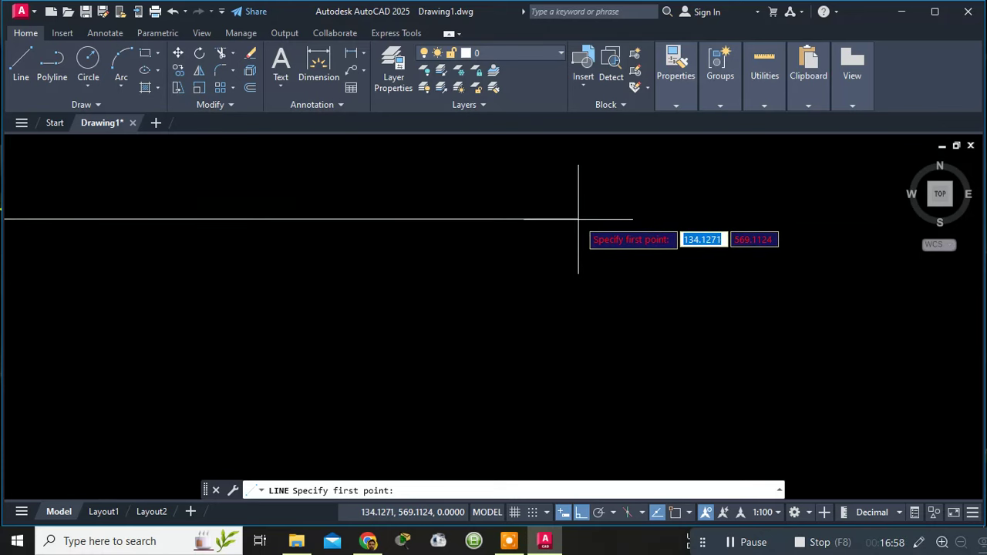
pyautogui.click(577, 220)
pyautogui.click(577, 316)
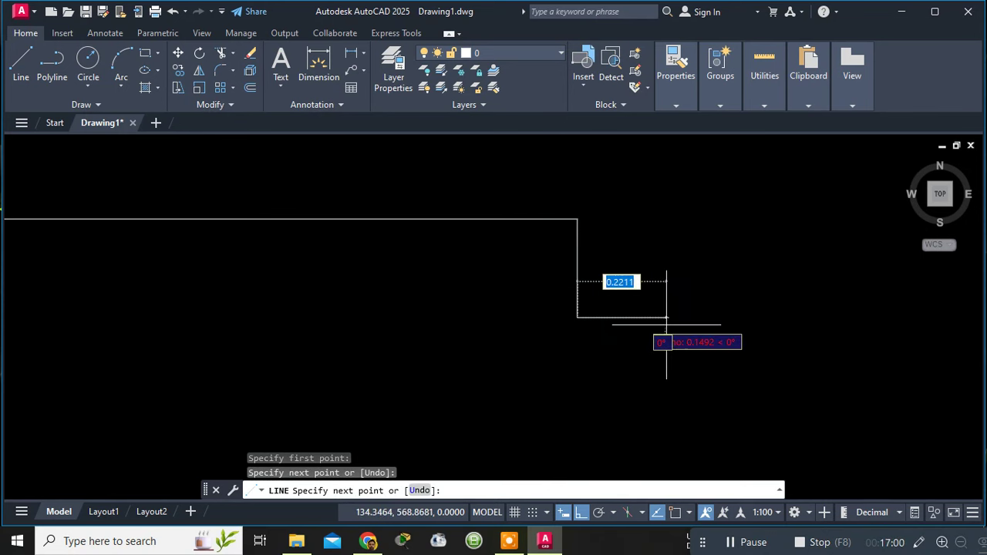
pyautogui.press('Escape')
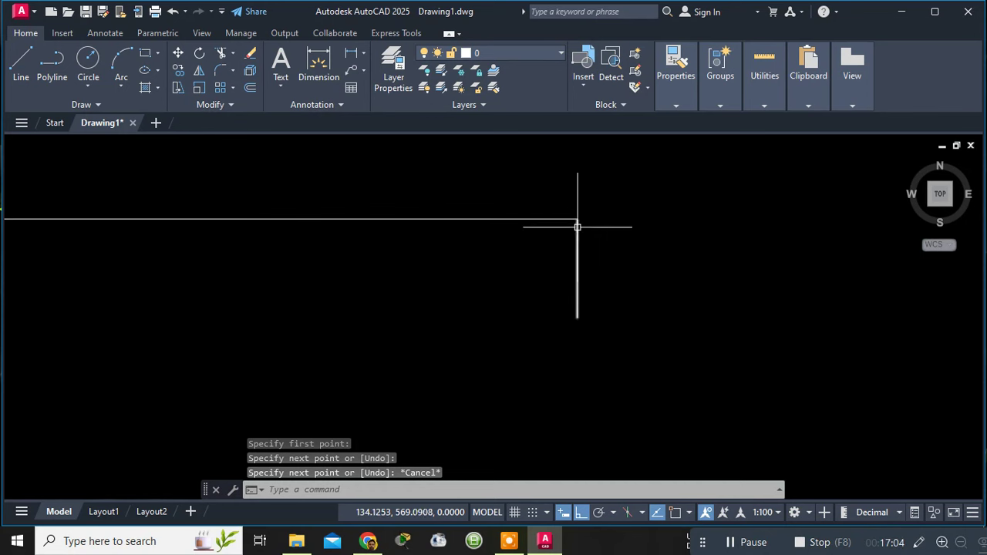
pyautogui.scroll(3, 575, 222)
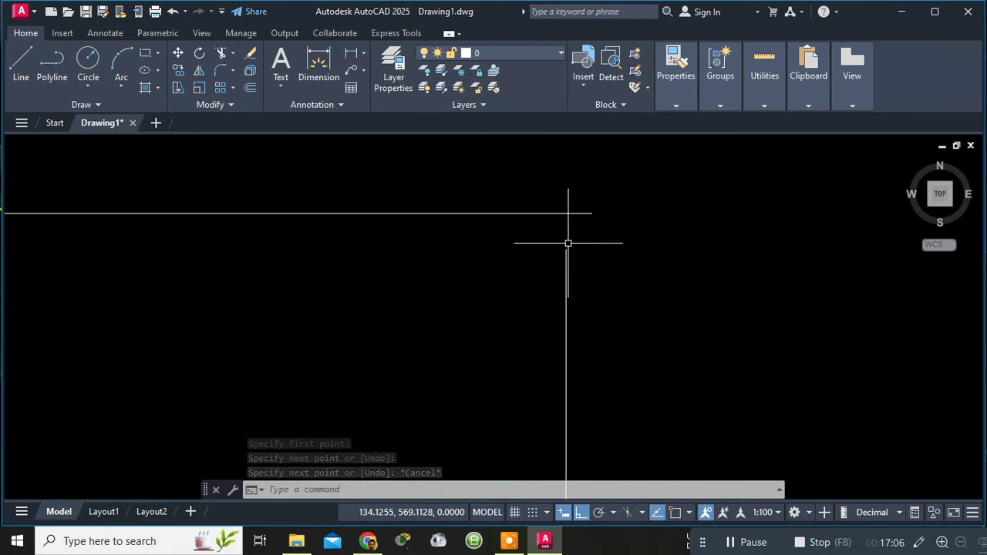
pyautogui.scroll(1, 570, 216)
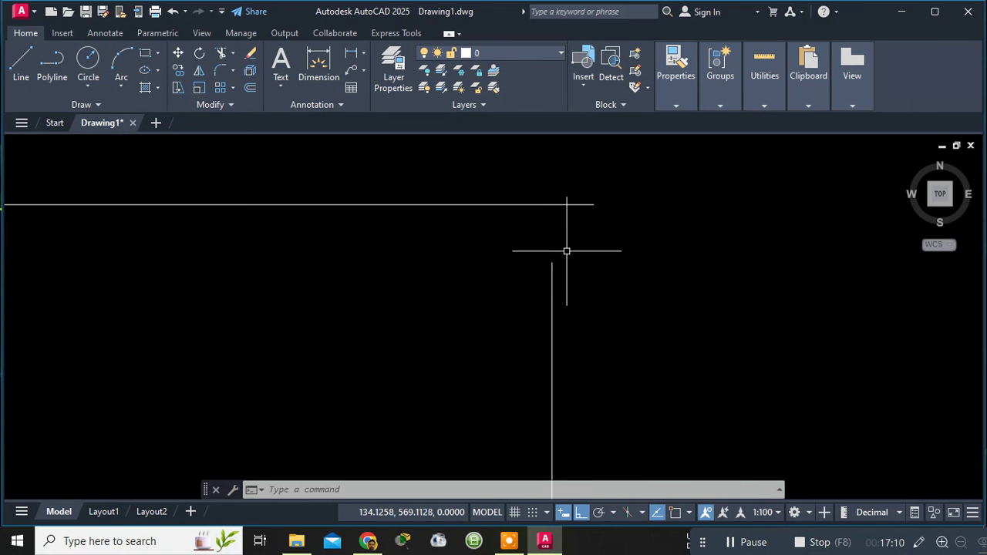
# - Turn object snap back on and erase the horizontal test line and the small leftover segment
pyautogui.click(675, 513)
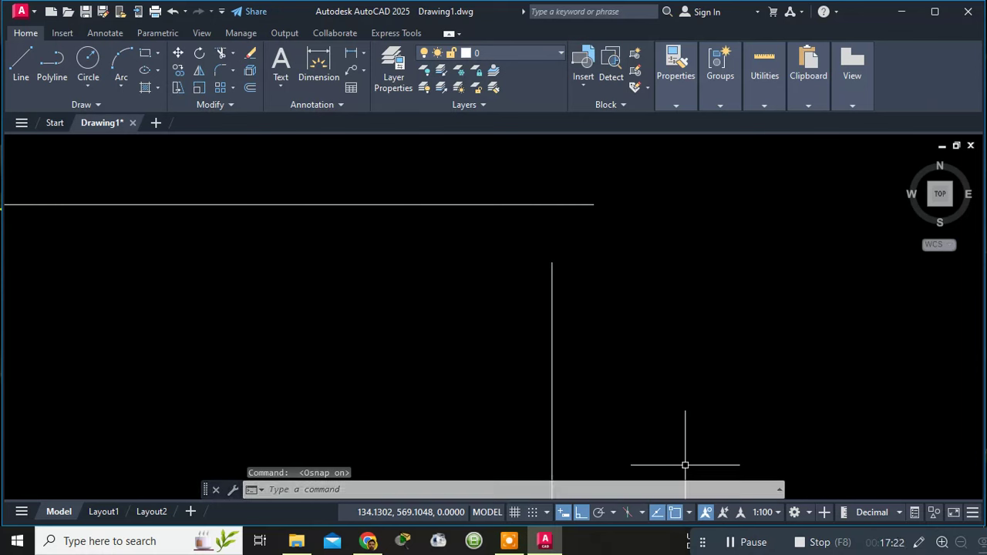
pyautogui.scroll(-3, 685, 465)
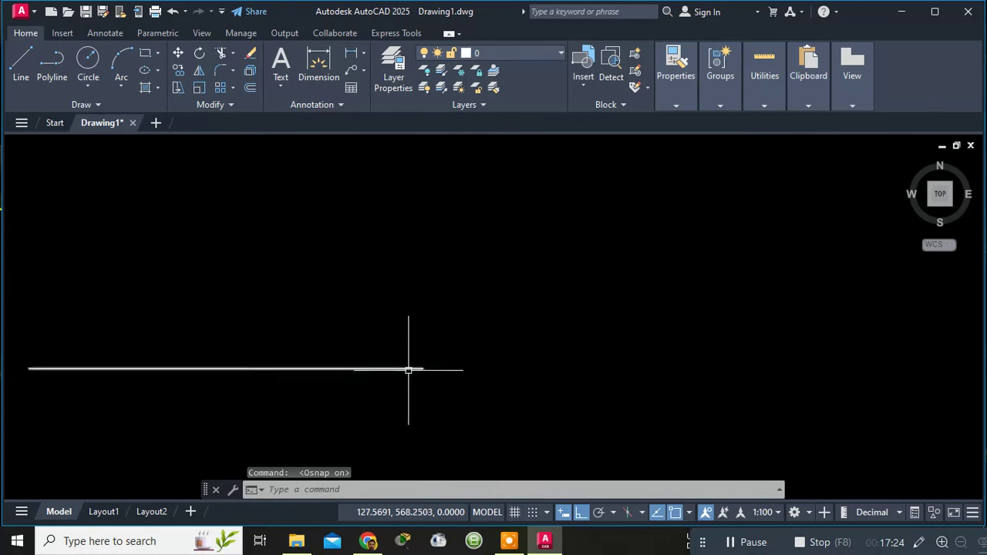
pyautogui.scroll(-4, 408, 370)
pyautogui.moveTo(220, 331)
pyautogui.mouseDown()
pyautogui.moveTo(325, 389)
pyautogui.moveTo(429, 387)
pyautogui.moveTo(478, 343)
pyautogui.moveTo(478, 315)
pyautogui.mouseUp()
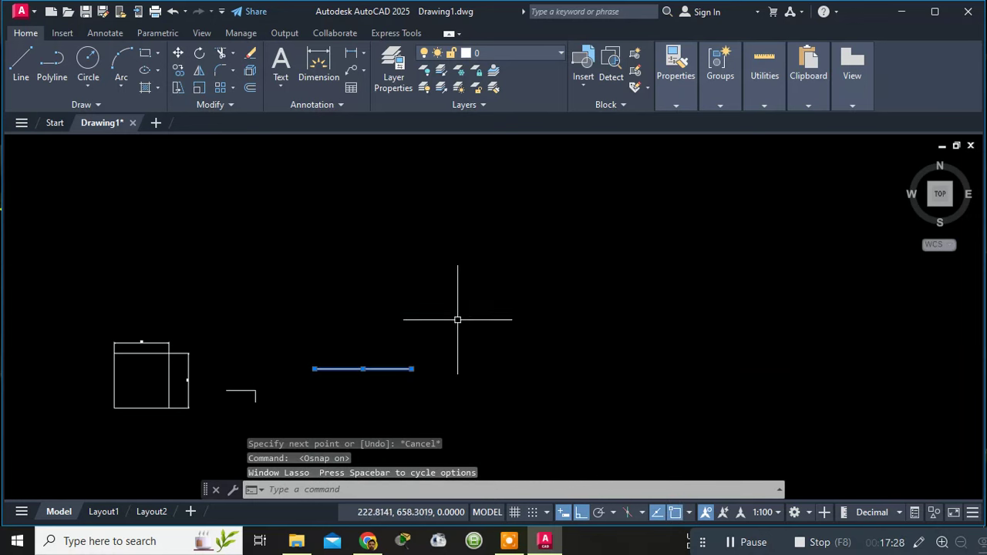
pyautogui.press('Delete')
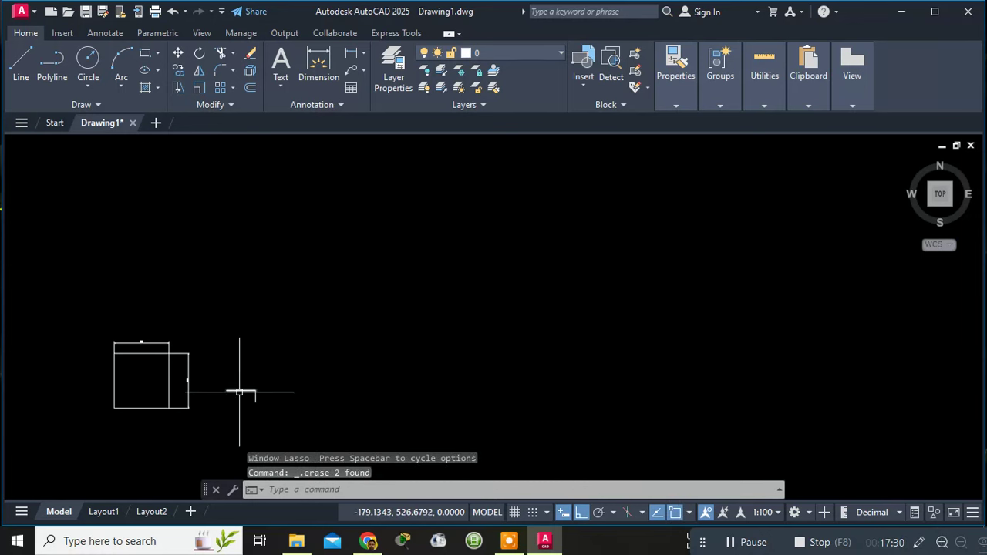
pyautogui.moveTo(238, 393); pyautogui.dragTo(255, 396)
pyautogui.press('Delete')
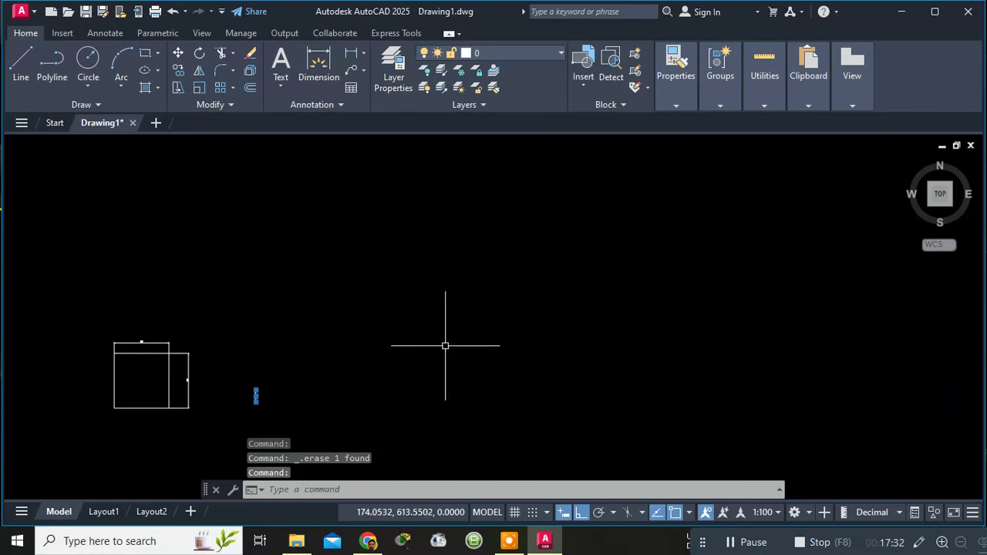
# - Recentre the rectangles in the view and switch polar tracking on
pyautogui.moveTo(520, 403); pyautogui.dragTo(652, 306, button='middle')
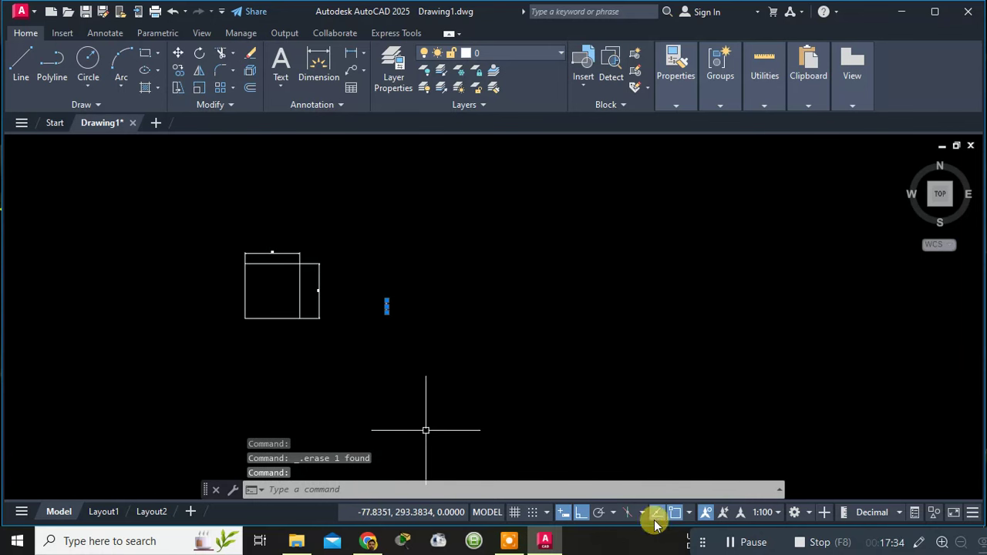
pyautogui.click(598, 513)
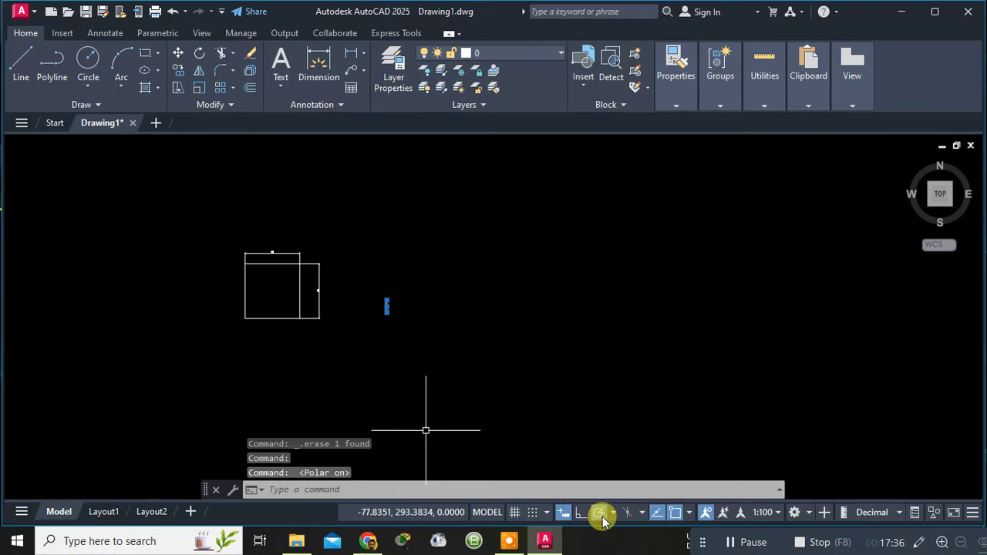
pyautogui.scroll(5, 324, 296)
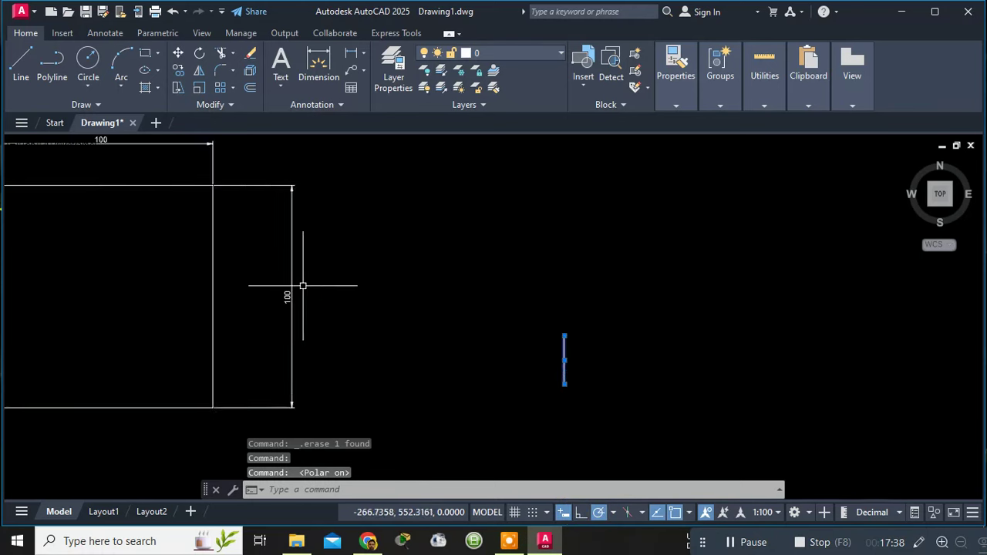
pyautogui.moveTo(286, 286); pyautogui.dragTo(430, 266, button='middle')
pyautogui.scroll(-4, 609, 288)
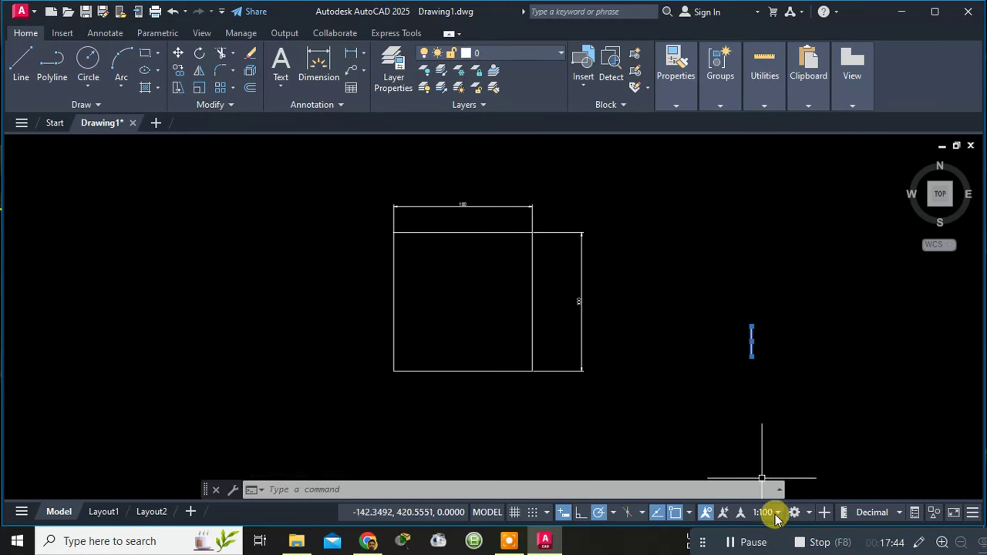
pyautogui.click(308, 489)
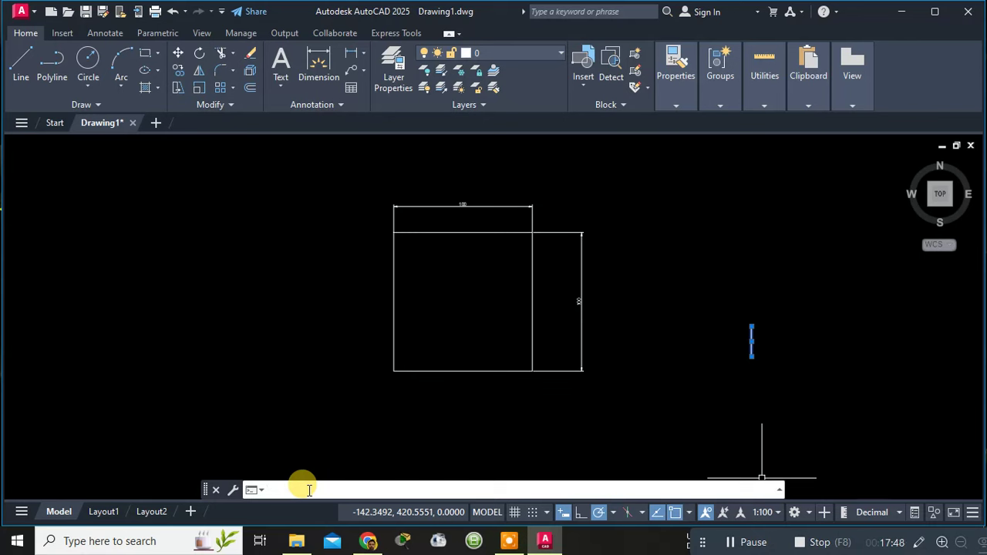
# - Open Drafting Settings with DS and check Snap On (F9)
pyautogui.write('ds')
pyautogui.press('Return')
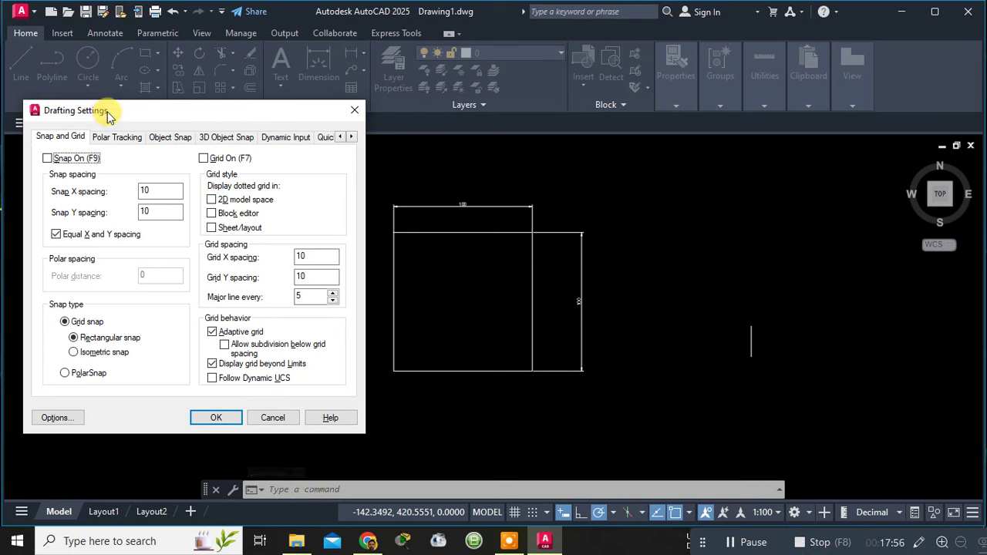
pyautogui.click(47, 158)
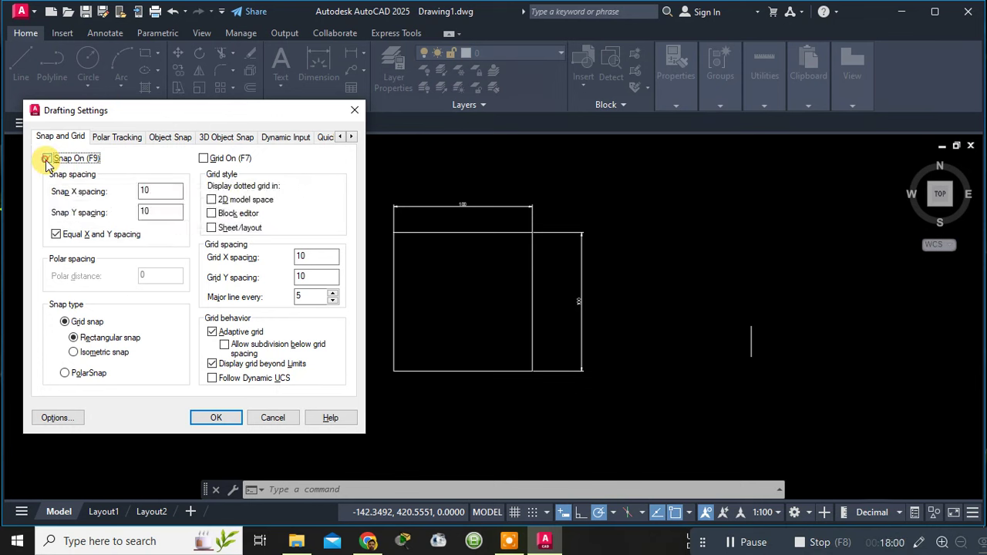
# - Review the Polar Tracking, Object Snap, 3D Object Snap, Dynamic Input, Quick Properties and Selection Cycling pages, then close the dialog
pyautogui.click(123, 139)
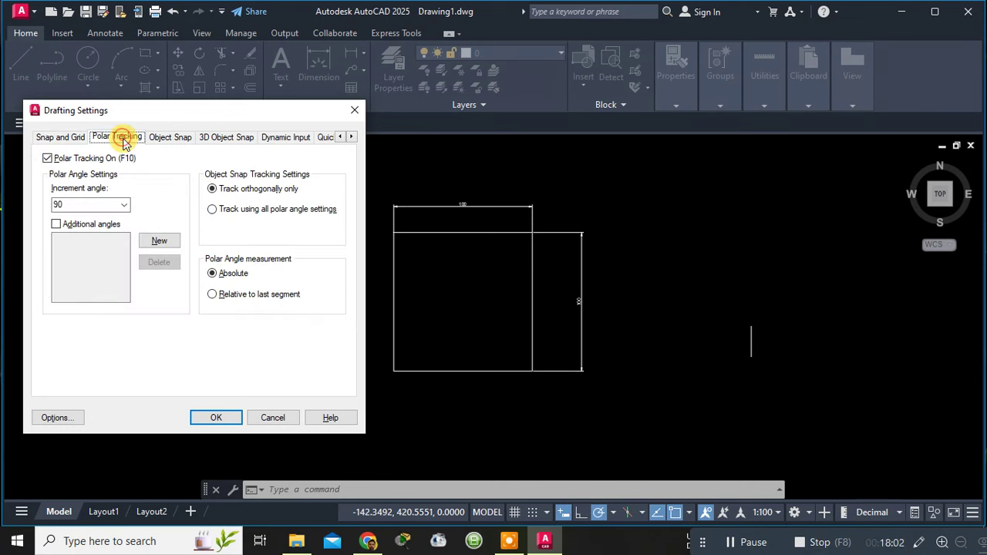
pyautogui.click(165, 142)
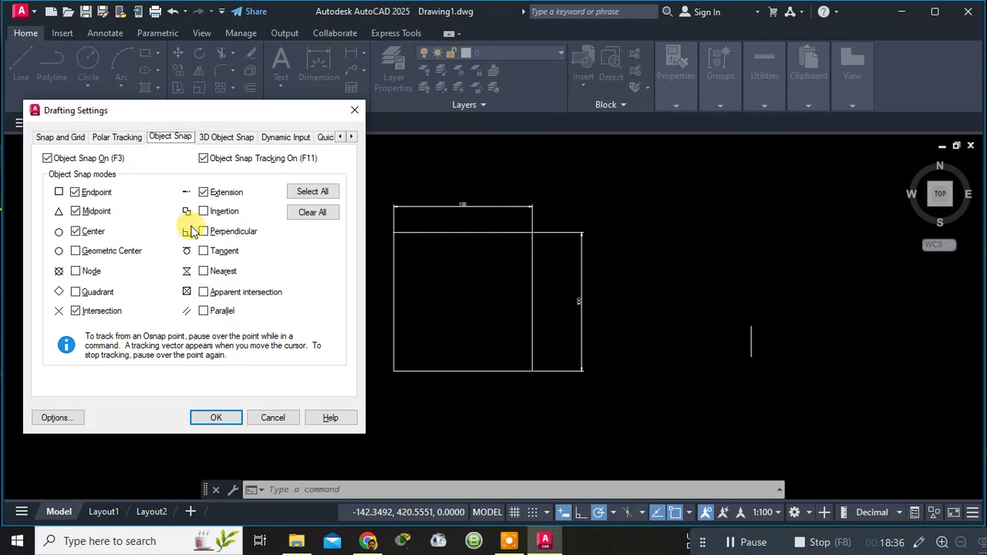
pyautogui.click(236, 137)
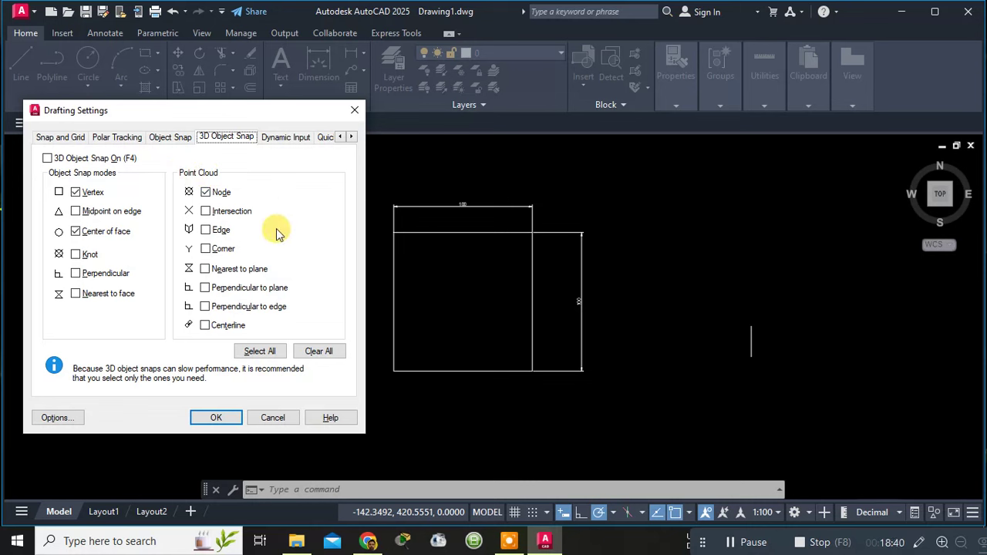
pyautogui.click(279, 139)
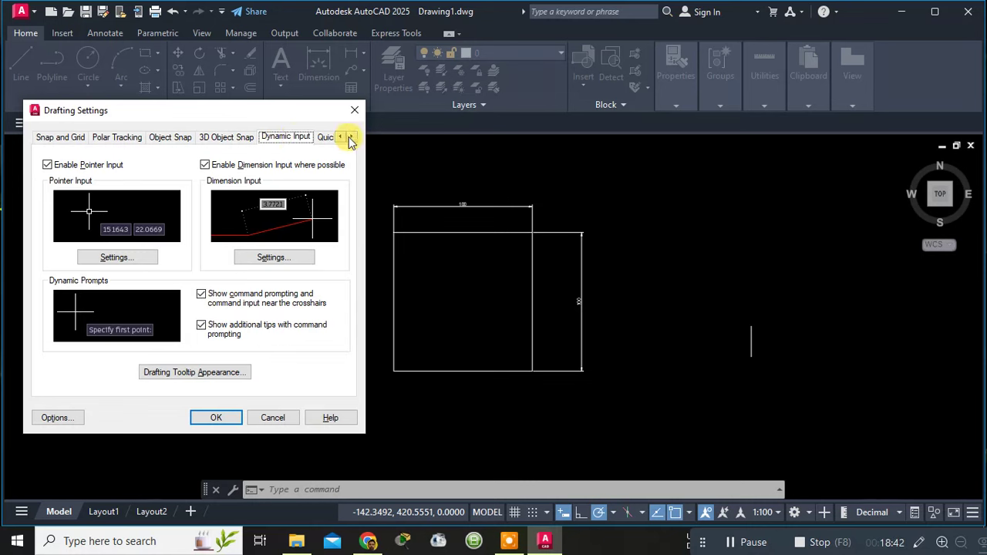
pyautogui.click(325, 137)
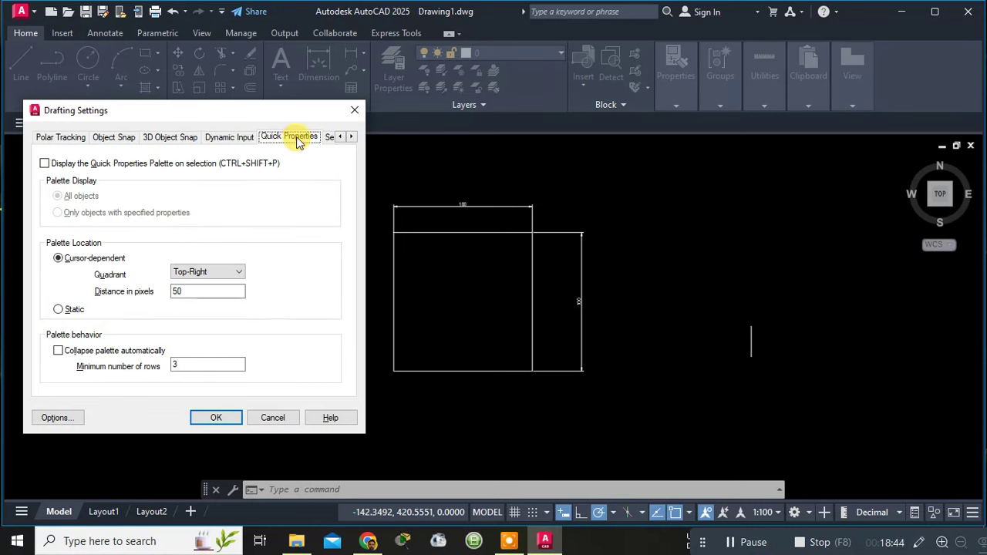
pyautogui.click(352, 138)
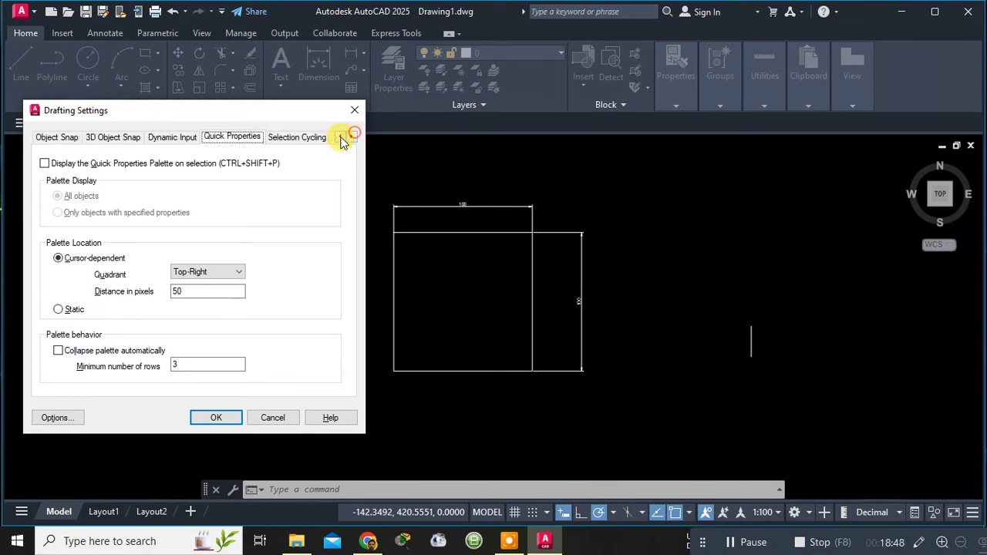
pyautogui.click(311, 143)
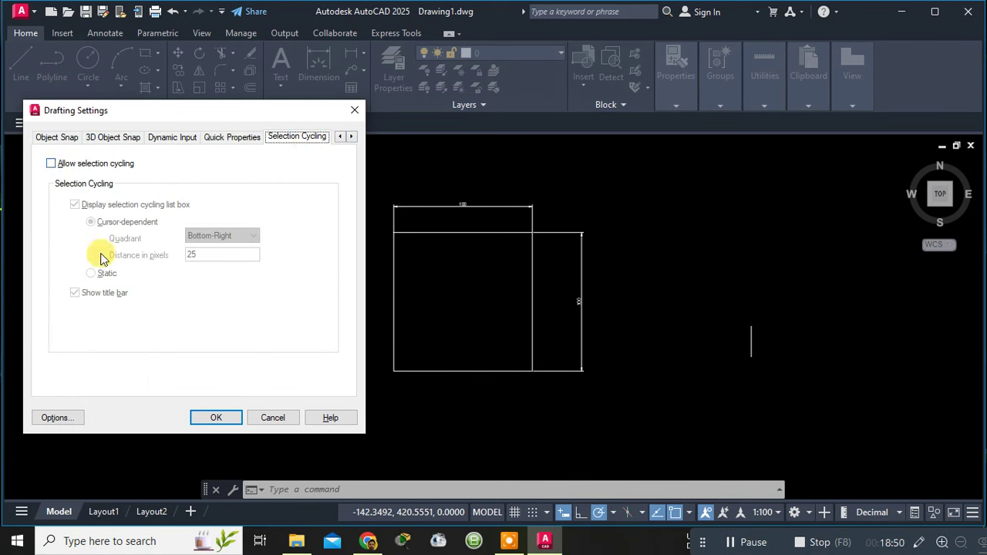
pyautogui.click(216, 419)
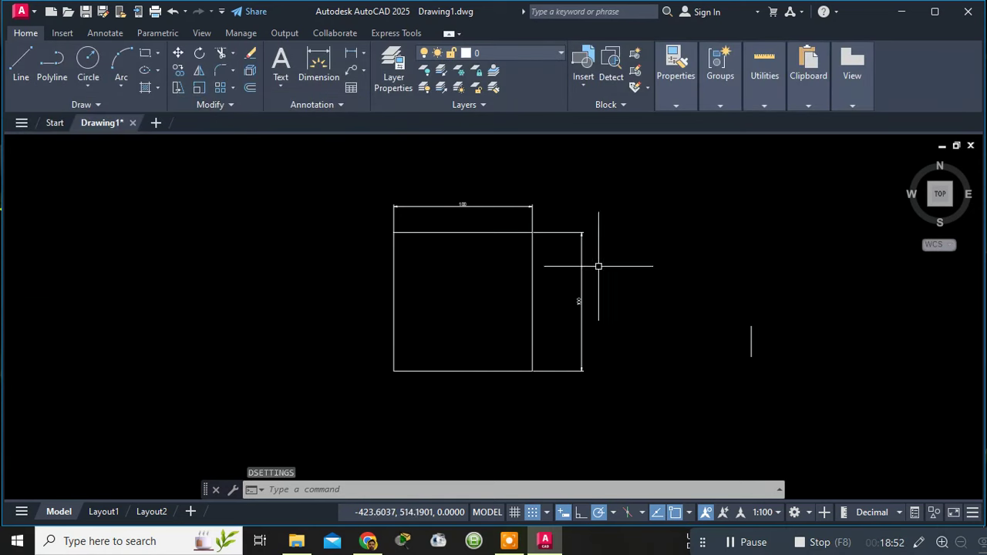
# - Turn object snap off and cancel the started line command
pyautogui.scroll(5, 489, 205)
pyautogui.scroll(-5, 432, 289)
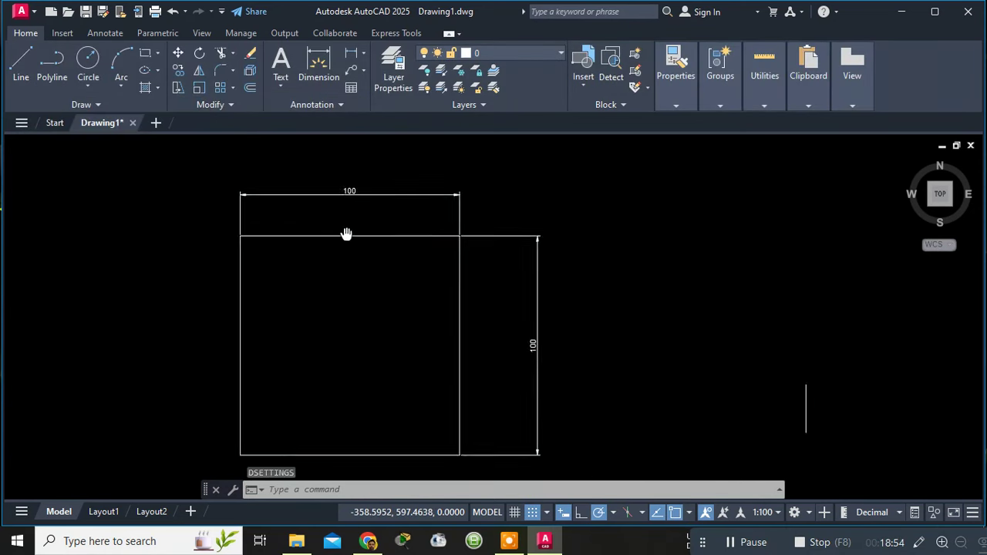
pyautogui.click(21, 58)
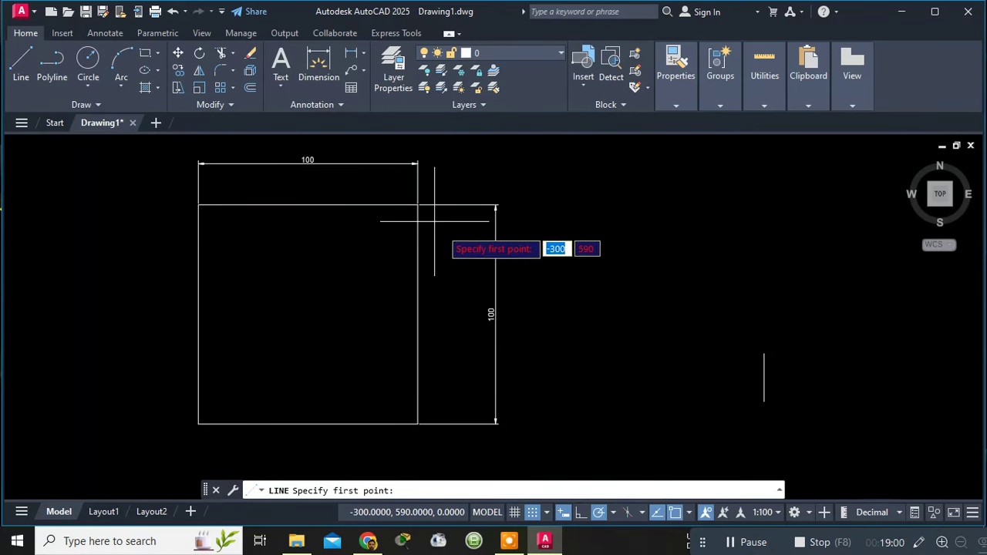
pyautogui.scroll(4, 420, 196)
pyautogui.scroll(4, 415, 202)
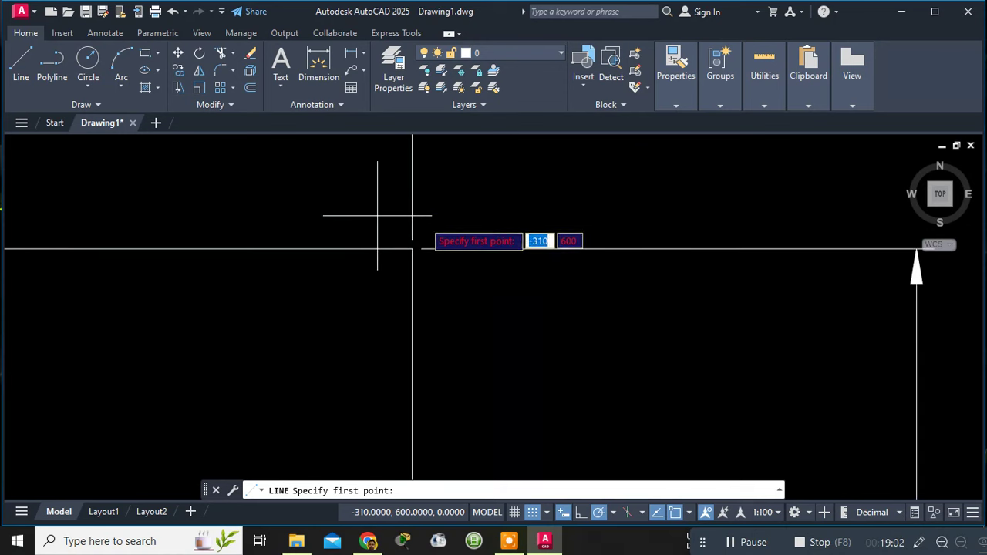
pyautogui.click(676, 513)
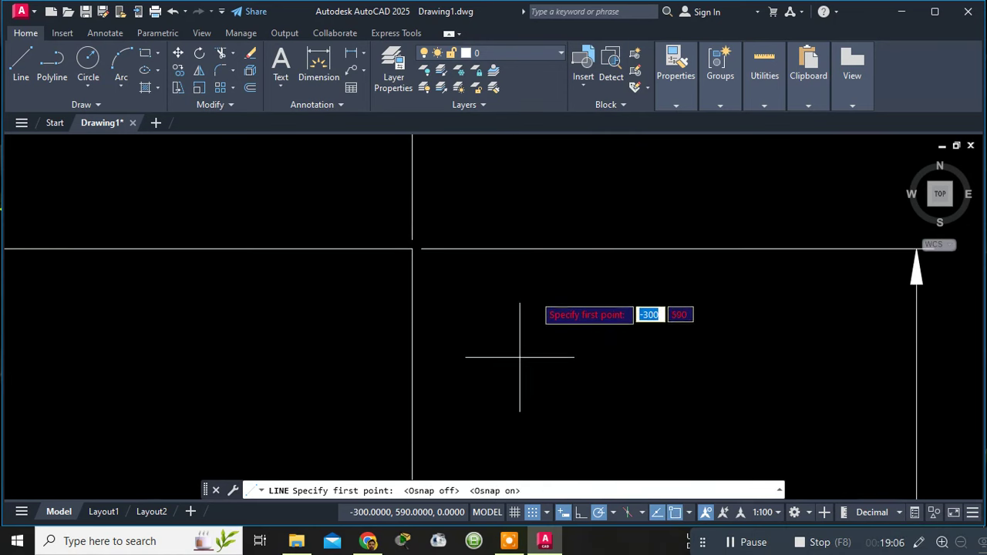
pyautogui.press('Escape')
pyautogui.press('Escape')
pyautogui.press('Escape')
pyautogui.press('Escape')
# - Delete the small overlapping rectangle and the square's dimensions, leaving the bare 100×100 square
pyautogui.scroll(-3, 566, 374)
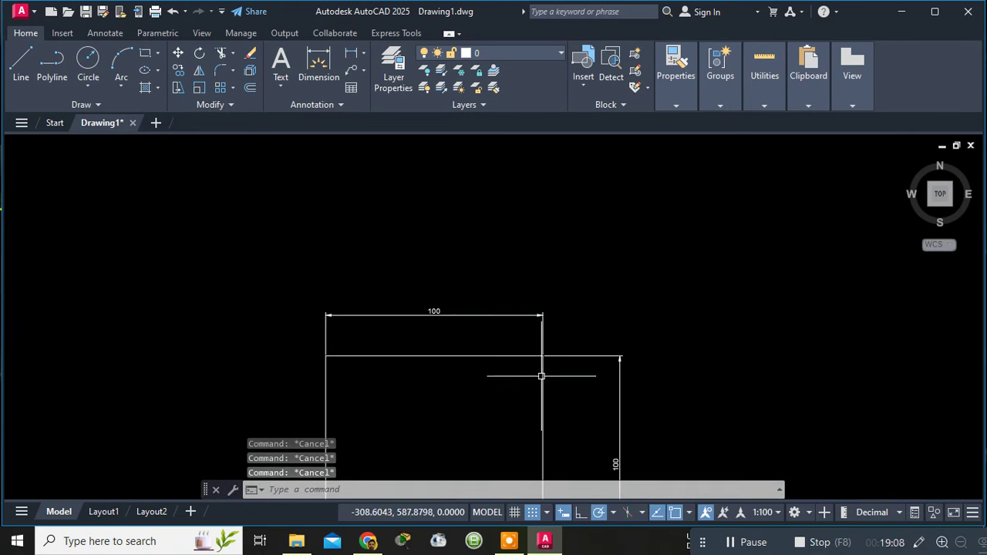
pyautogui.scroll(-2, 540, 316)
pyautogui.moveTo(539, 331); pyautogui.dragTo(540, 215, button='middle')
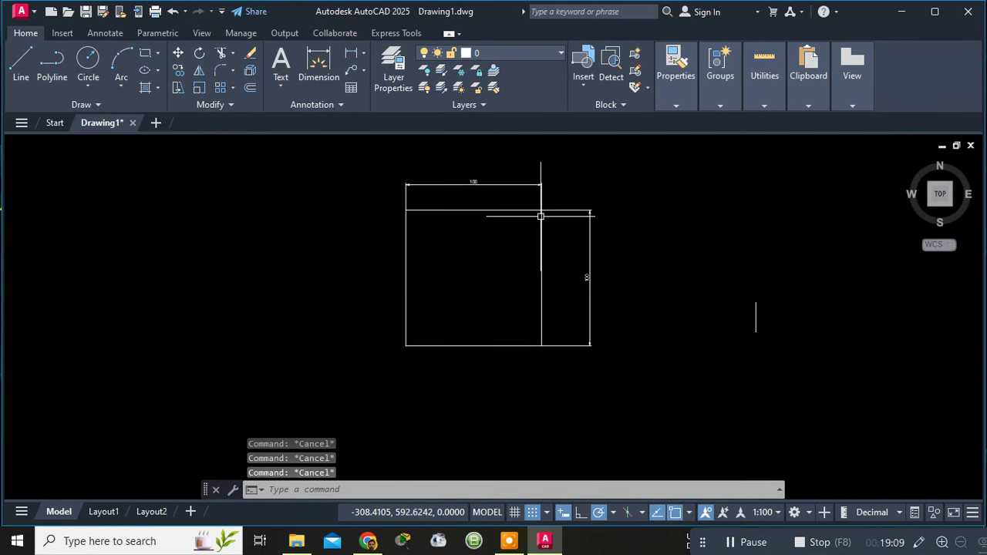
pyautogui.click(589, 240)
pyautogui.press('Delete')
pyautogui.click(546, 194)
pyautogui.press('Delete')
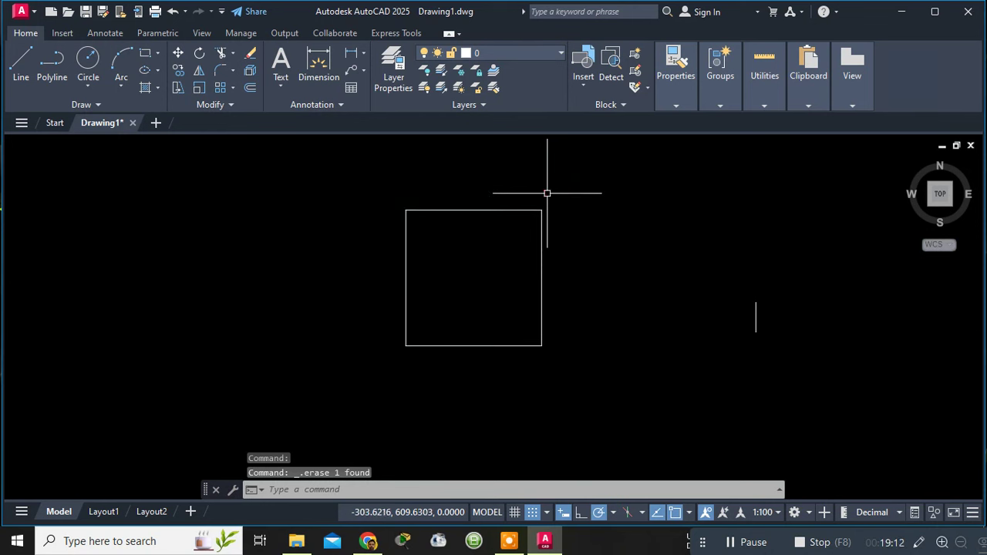
pyautogui.click(22, 64)
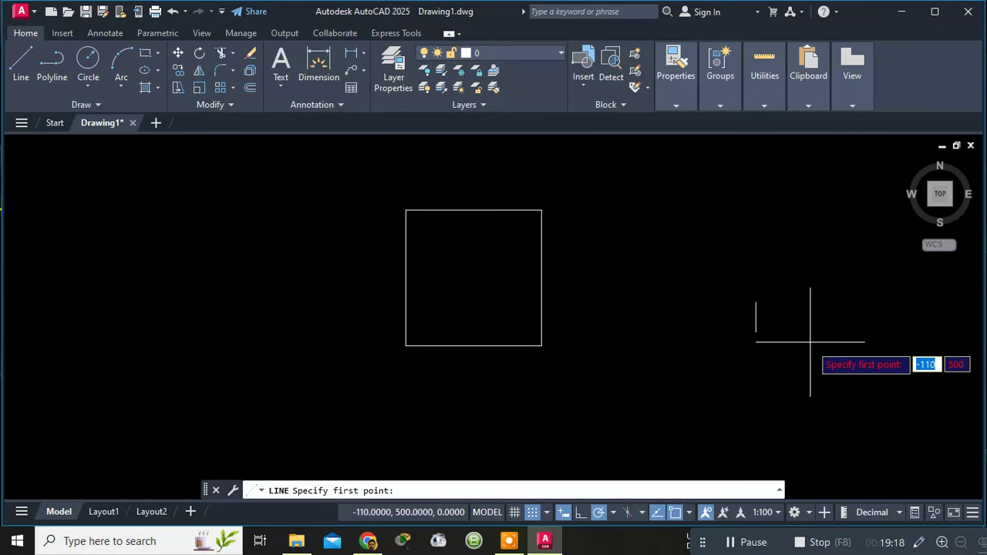
pyautogui.press('Escape')
pyautogui.press('Escape')
pyautogui.press('Escape')
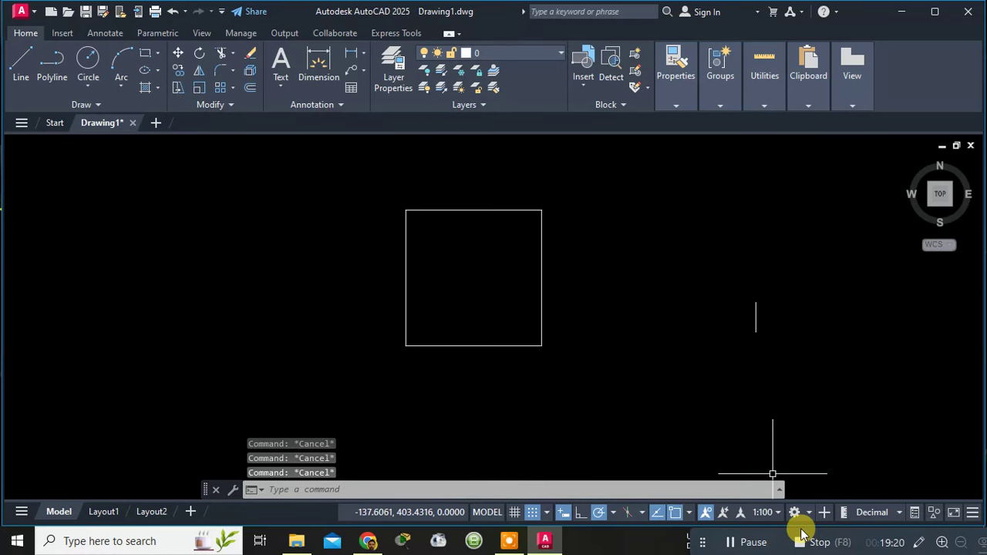
pyautogui.moveTo(557, 261); pyautogui.dragTo(539, 245, button='middle')
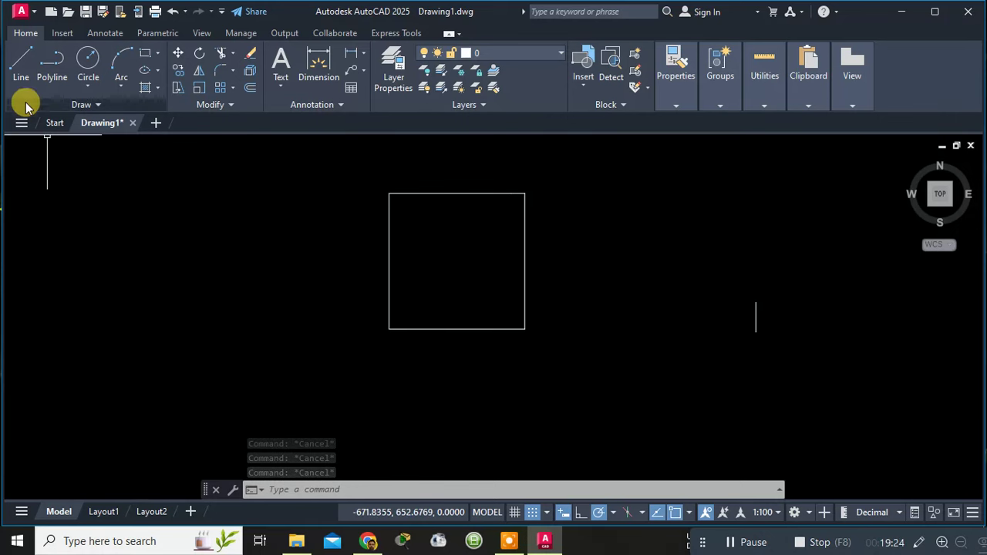
# - Draw a diagonal line from the square's top-right corner to its bottom-left corner
pyautogui.click(18, 64)
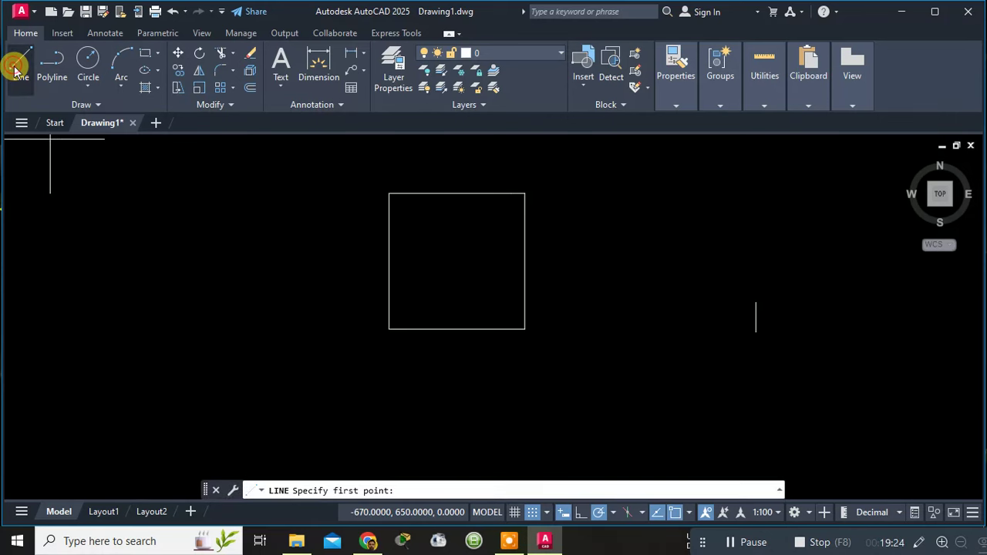
pyautogui.click(525, 193)
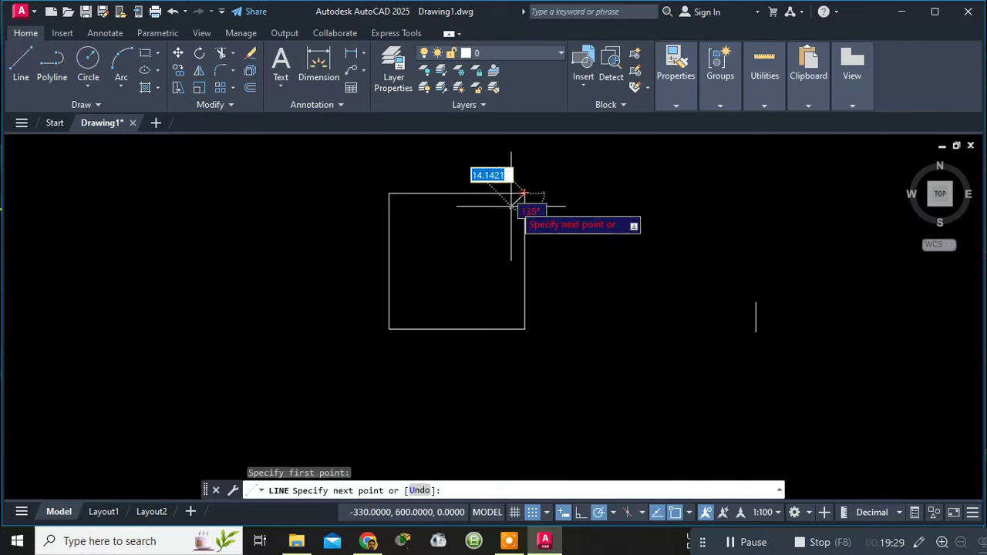
pyautogui.click(388, 328)
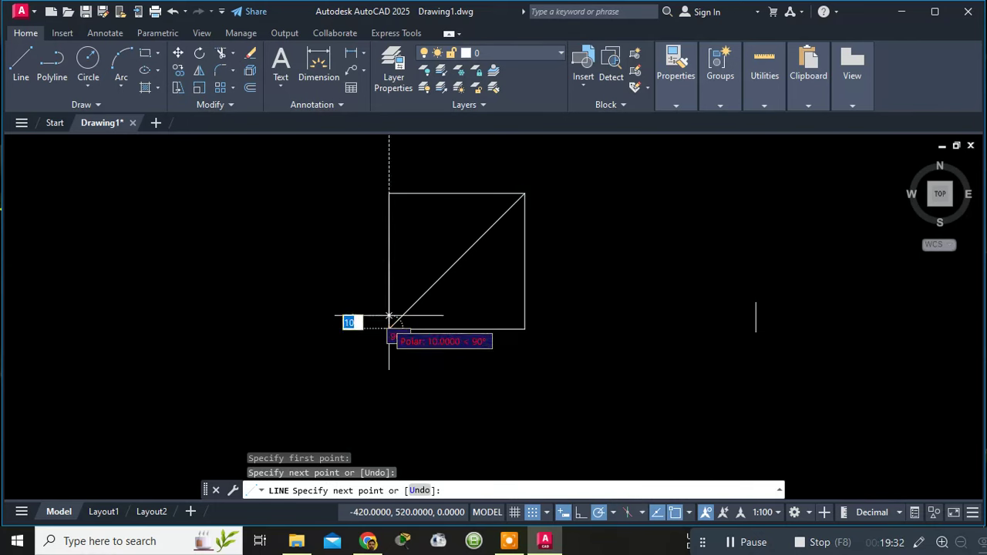
pyautogui.press('Escape')
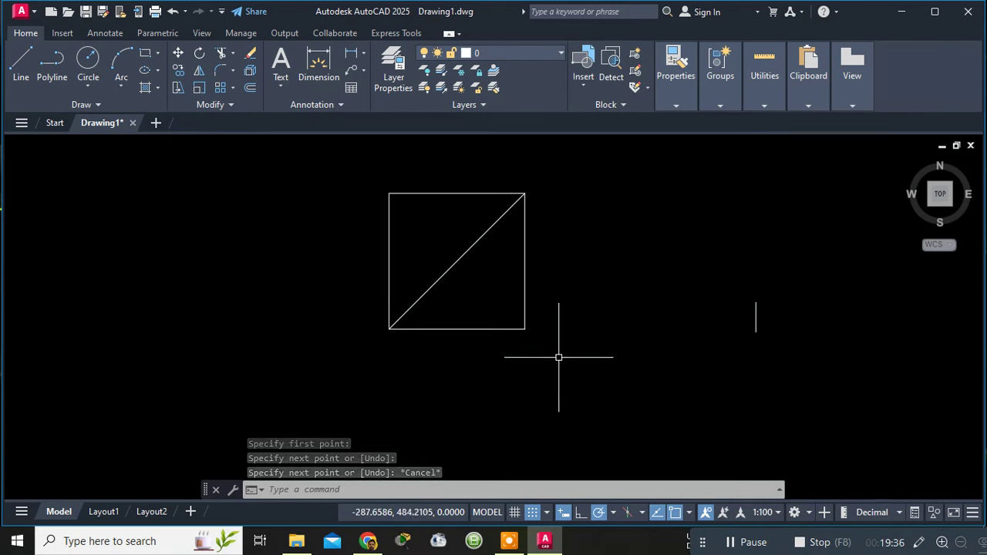
# - Draw a Center, Radius circle of radius 30 at the square's centre
pyautogui.click(92, 89)
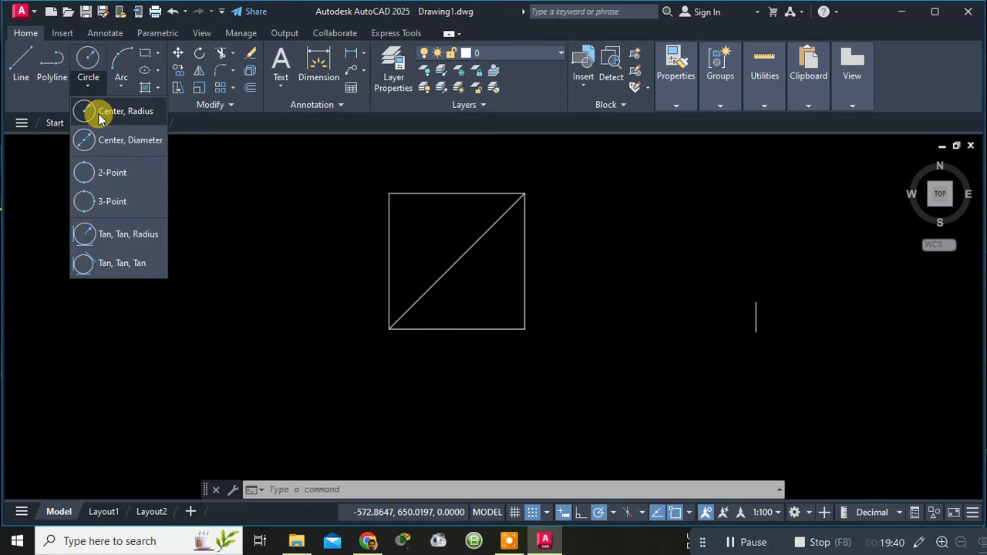
pyautogui.click(91, 90)
pyautogui.click(88, 90)
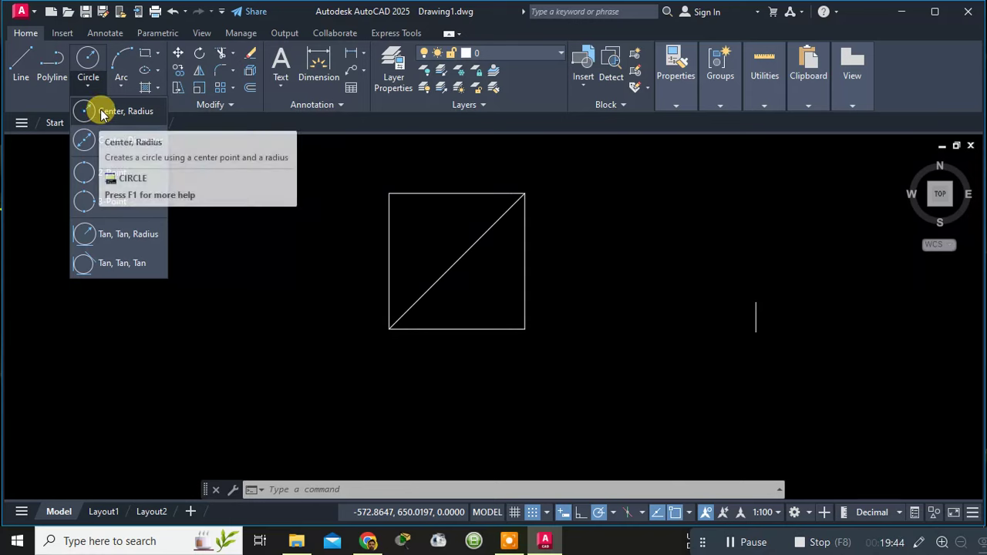
pyautogui.click(94, 113)
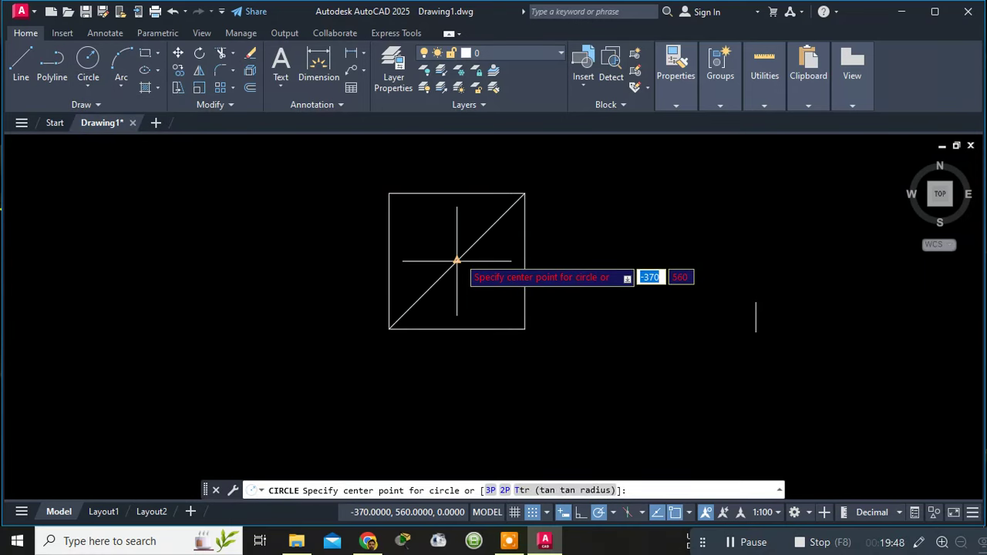
pyautogui.scroll(5, 447, 271)
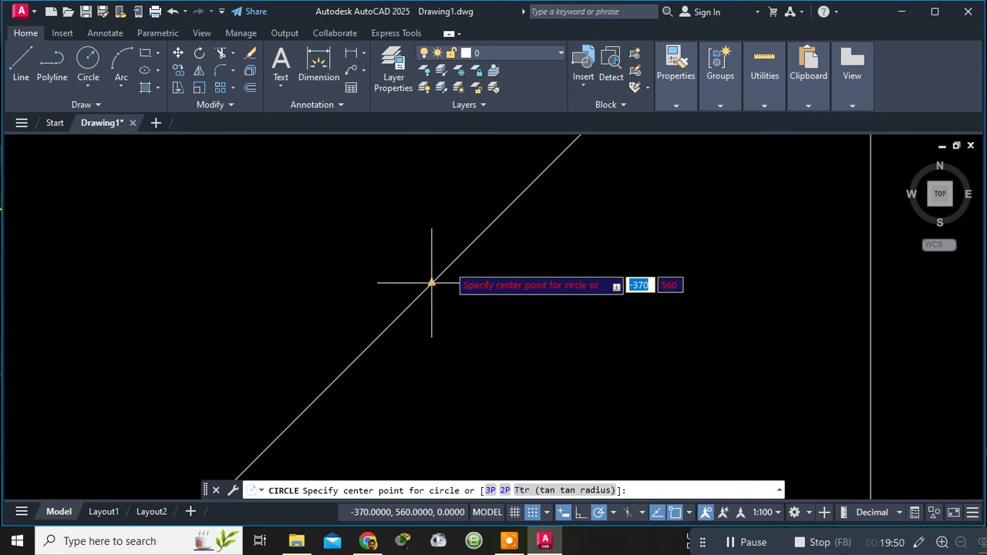
pyautogui.scroll(-5, 432, 278)
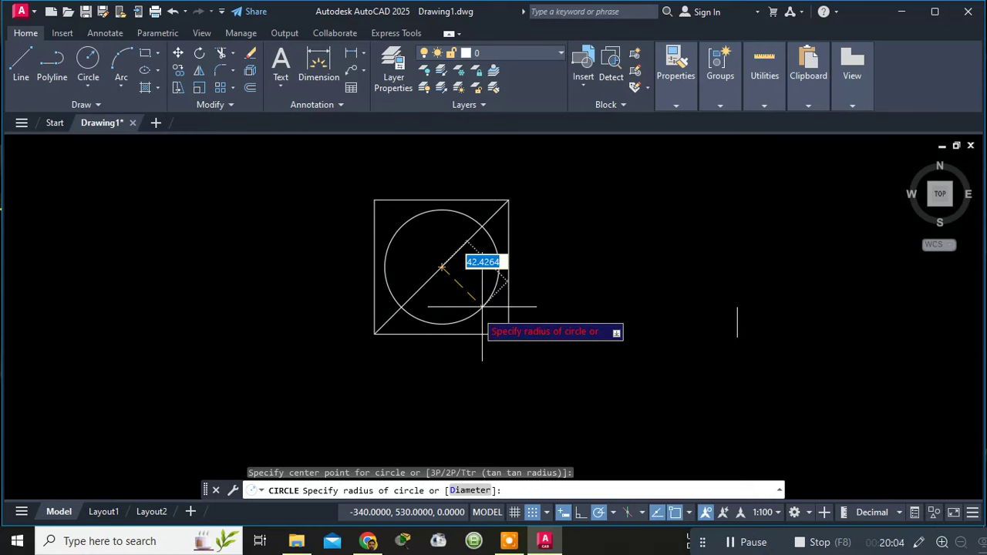
pyautogui.press('Return')
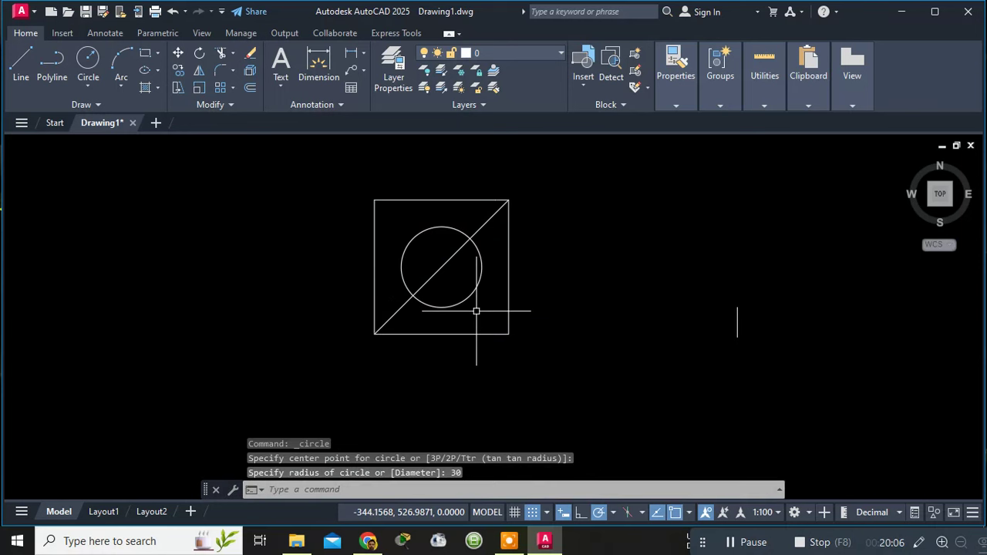
pyautogui.press('Escape')
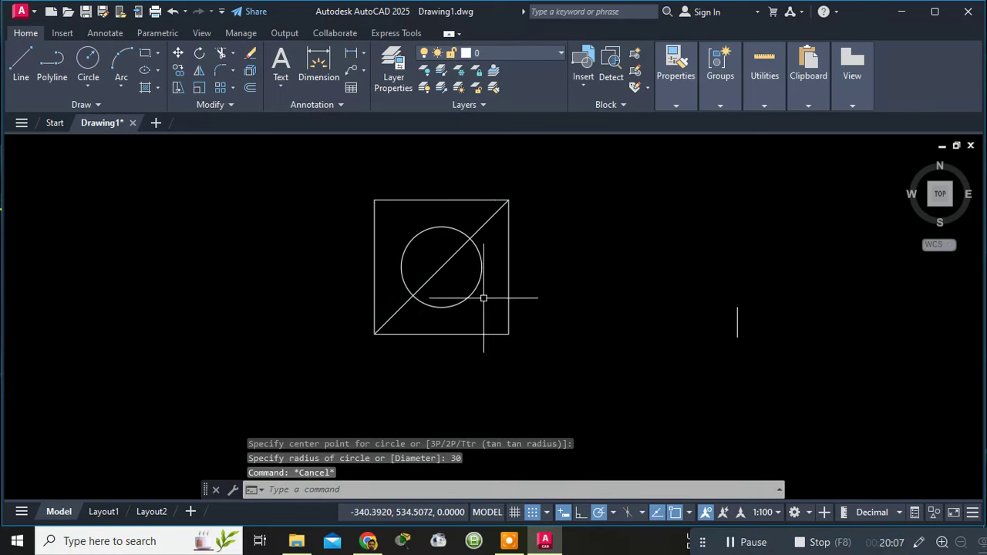
# - Erase the diagonal and the radius-30 circle, then start a new Center, Radius circle
pyautogui.click(479, 225)
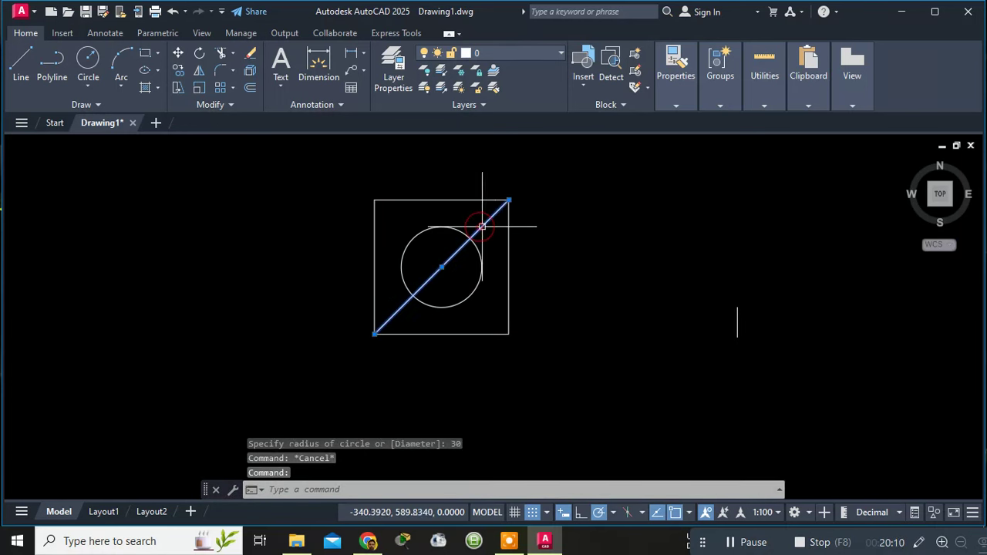
pyautogui.press('Delete')
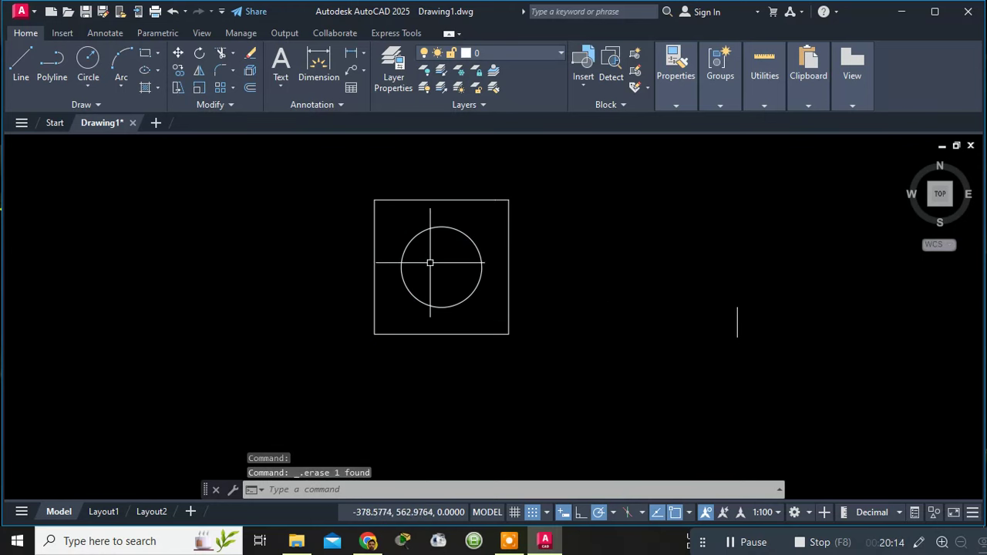
pyautogui.click(444, 227)
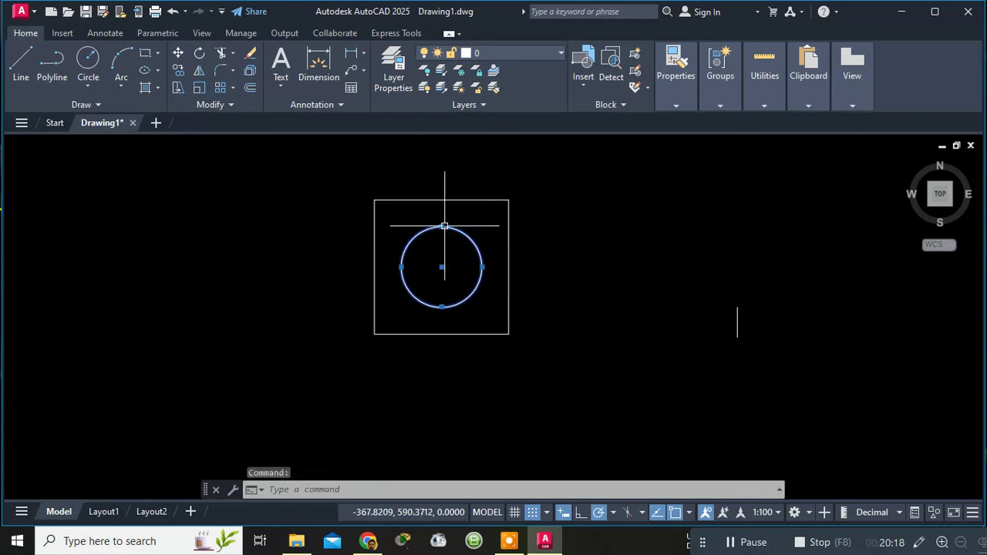
pyautogui.press('Delete')
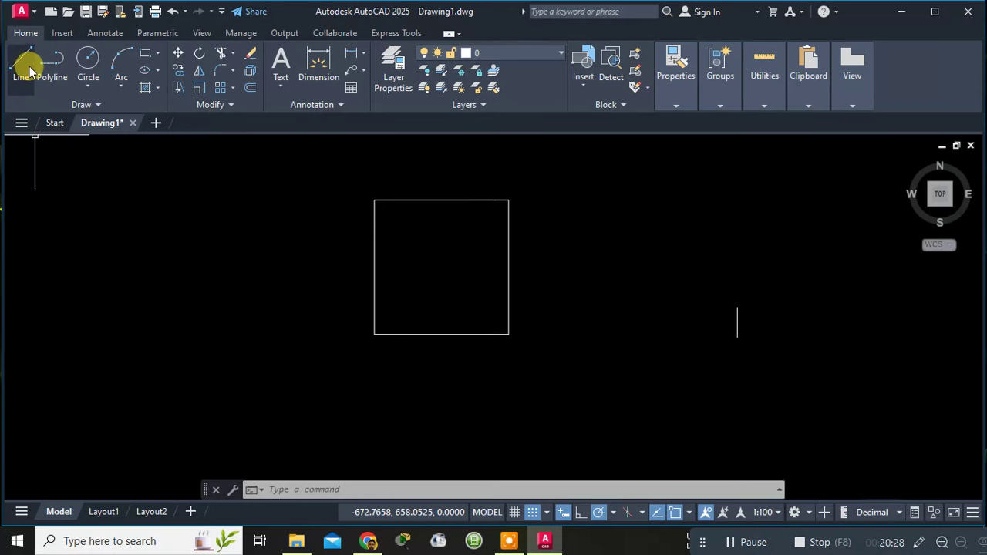
pyautogui.click(86, 86)
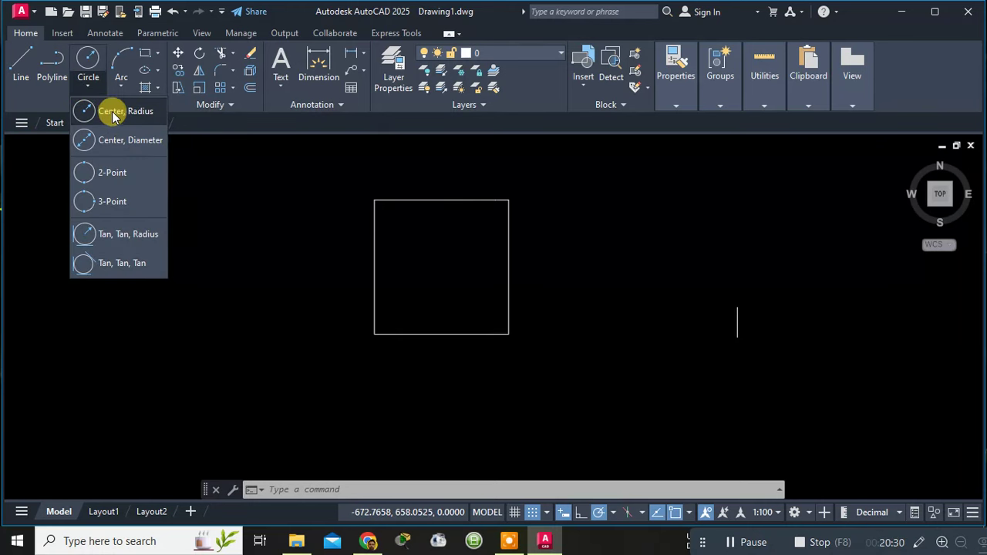
pyautogui.click(111, 113)
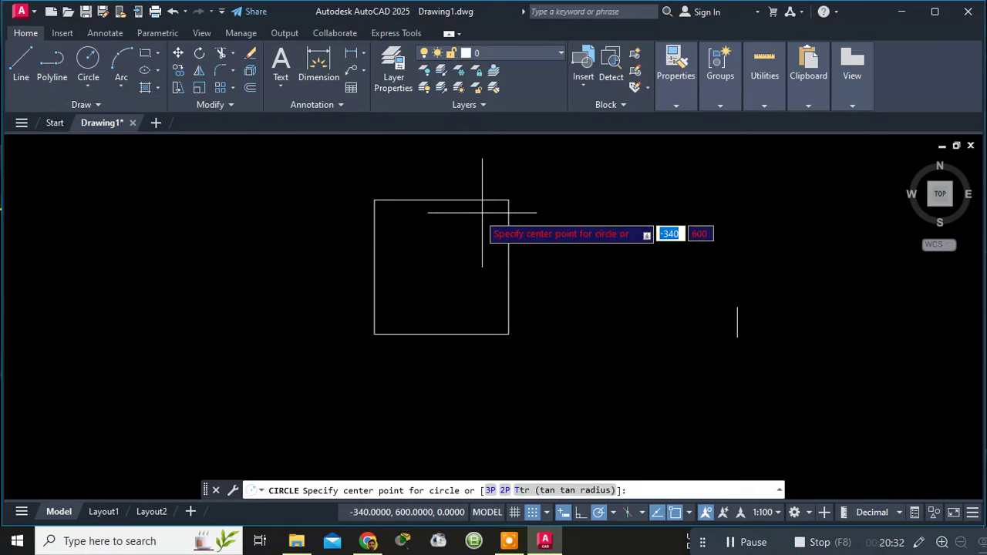
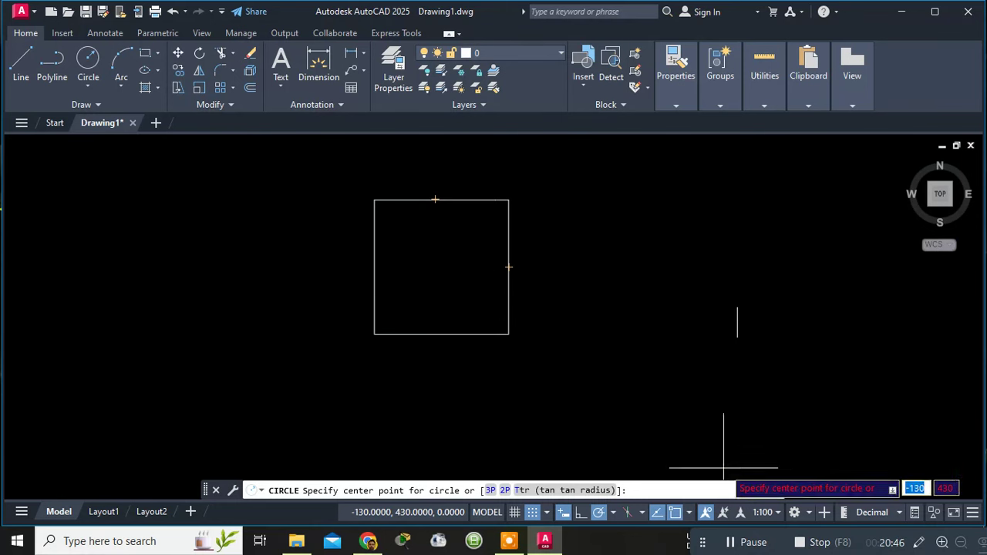
# - Enable all object snap modes, including Node, Quadrant, Insertion, Tangent, Nearest and Parallel
pyautogui.click(690, 513)
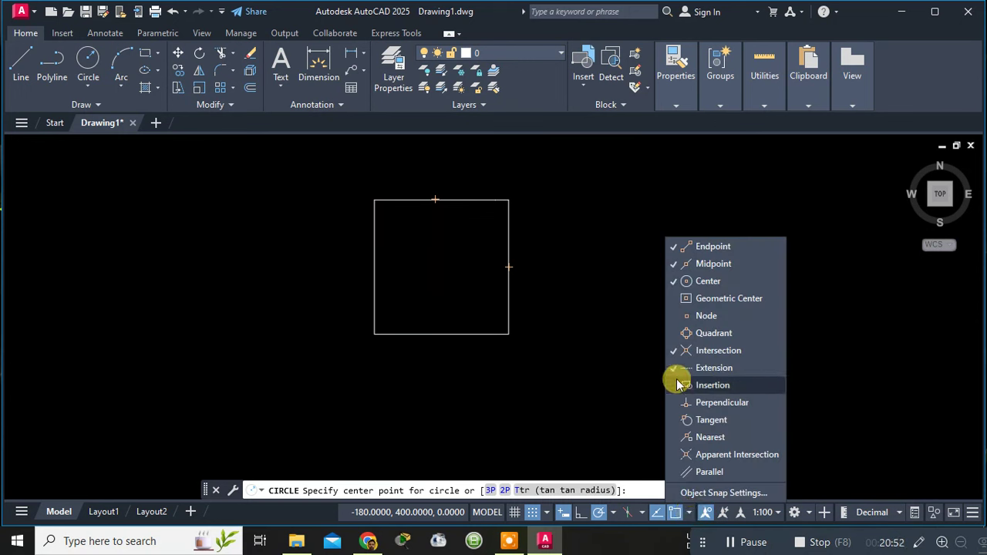
pyautogui.click(674, 315)
pyautogui.click(674, 333)
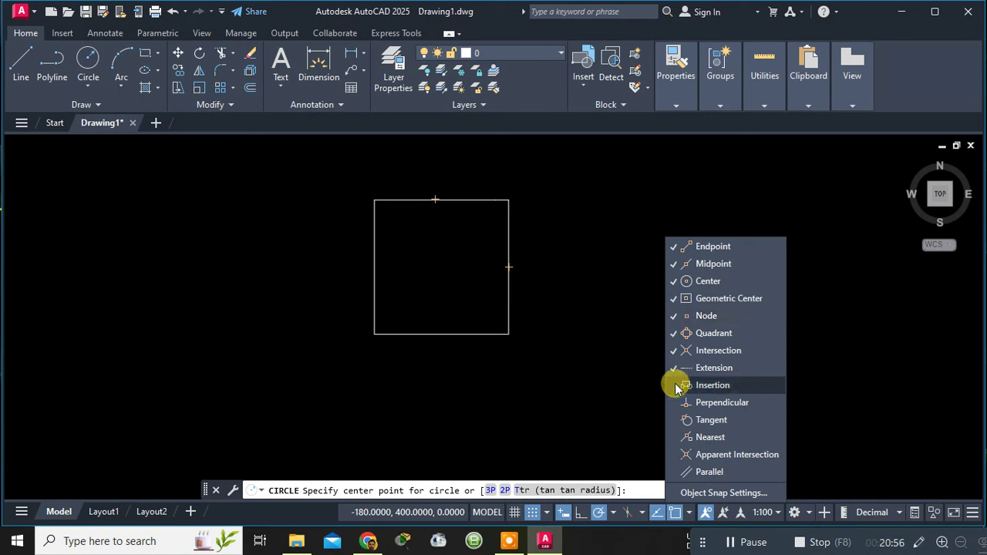
pyautogui.click(674, 384)
pyautogui.click(673, 419)
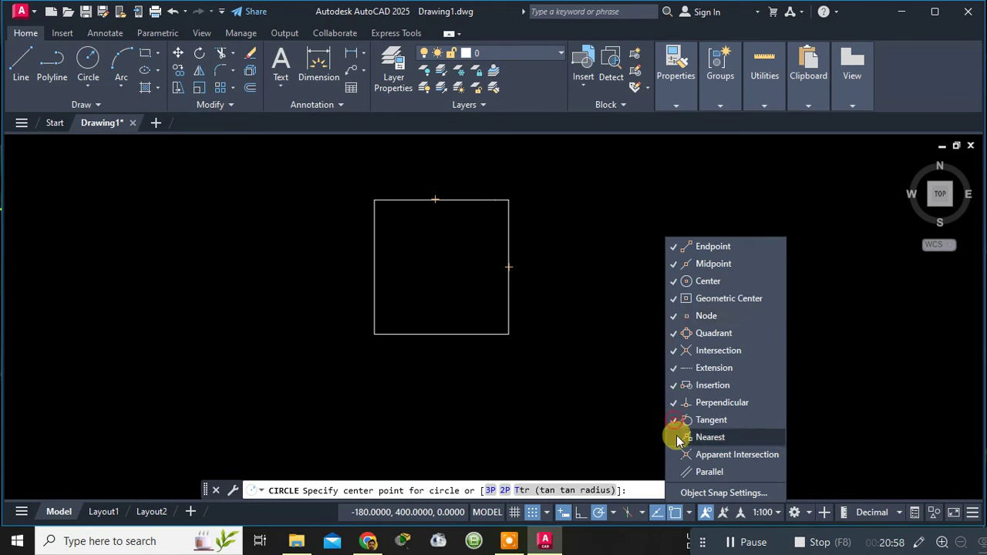
pyautogui.click(676, 454)
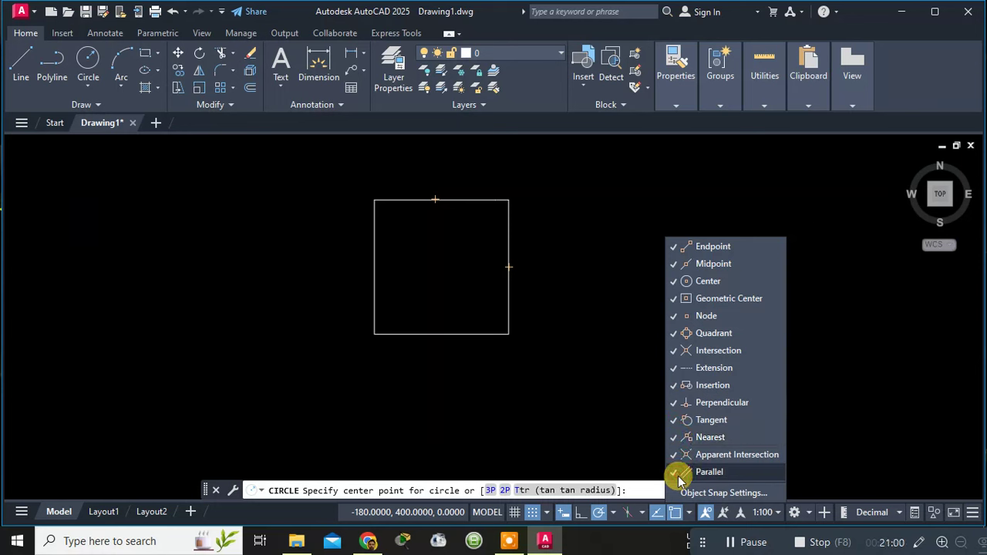
pyautogui.click(688, 512)
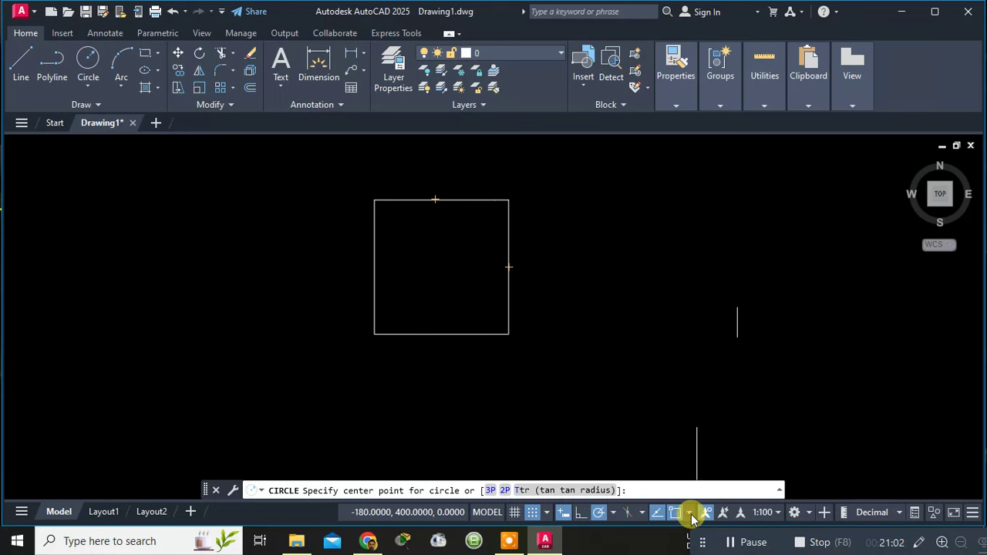
pyautogui.click(689, 513)
pyautogui.click(689, 512)
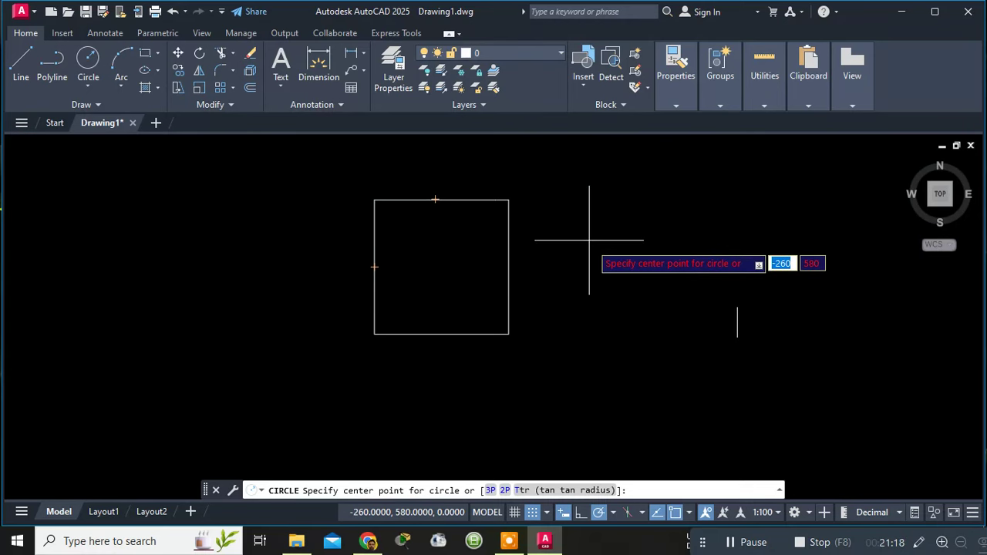
pyautogui.click(373, 267)
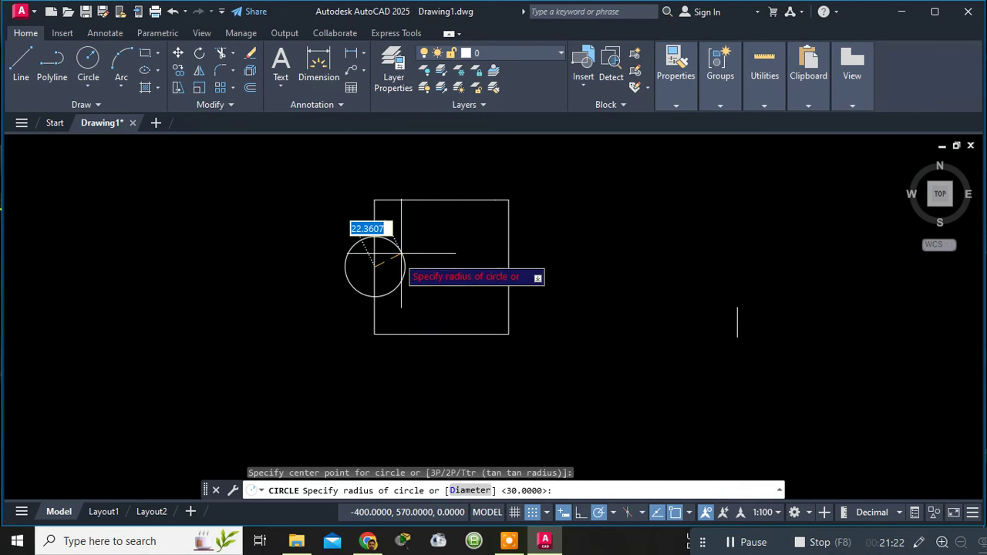
pyautogui.press('Escape')
pyautogui.click(20, 63)
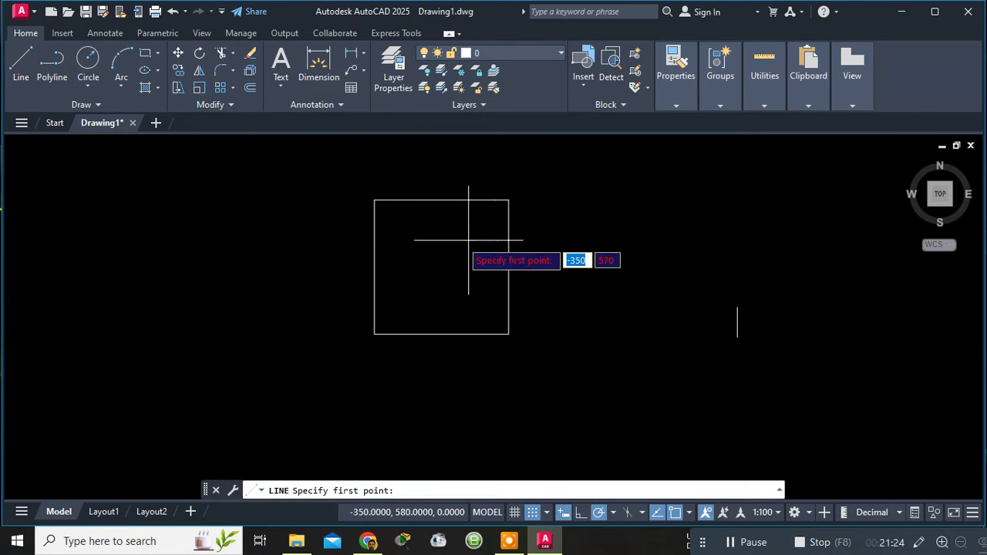
pyautogui.click(441, 199)
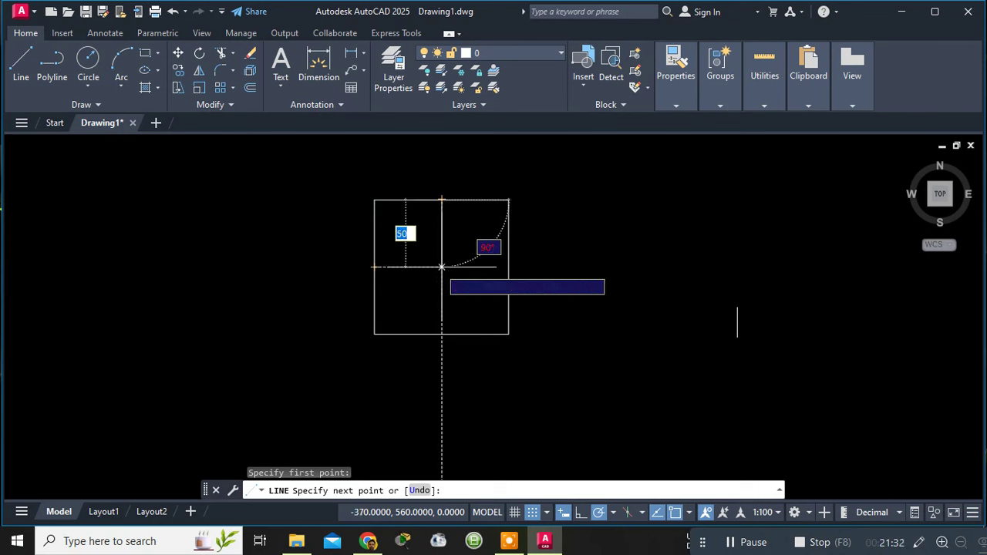
pyautogui.click(441, 266)
pyautogui.click(374, 267)
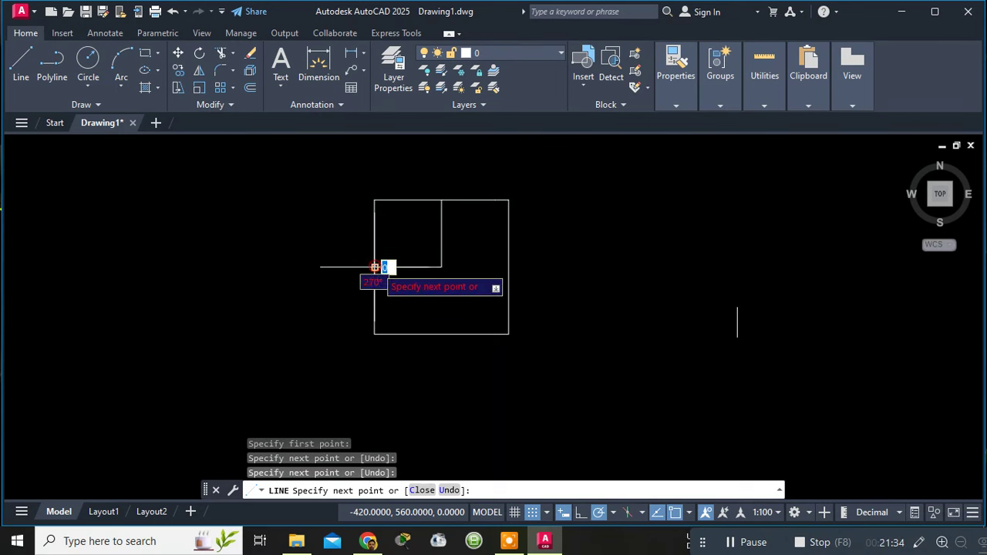
pyautogui.press('Escape')
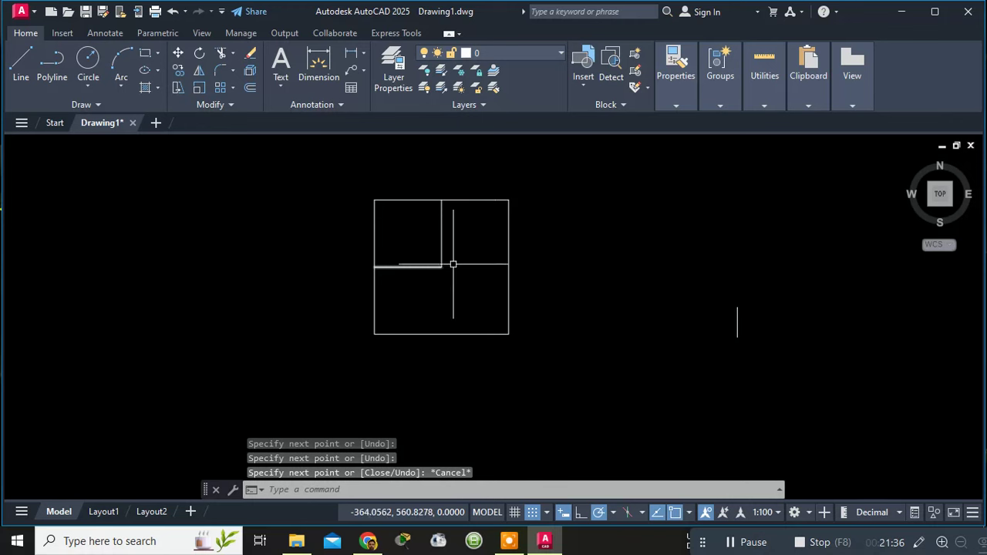
pyautogui.press('Escape')
pyautogui.click(440, 253)
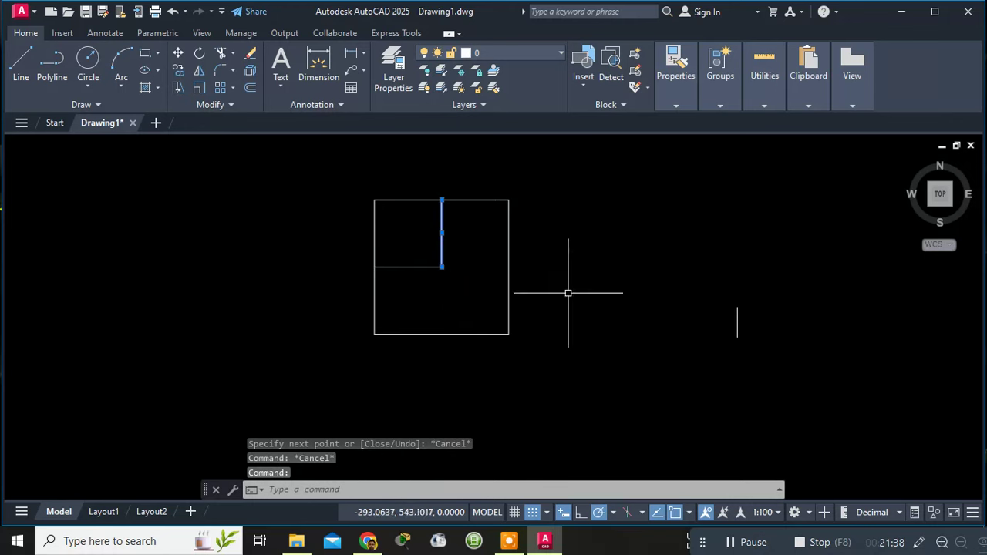
pyautogui.press('Escape')
pyautogui.click(87, 86)
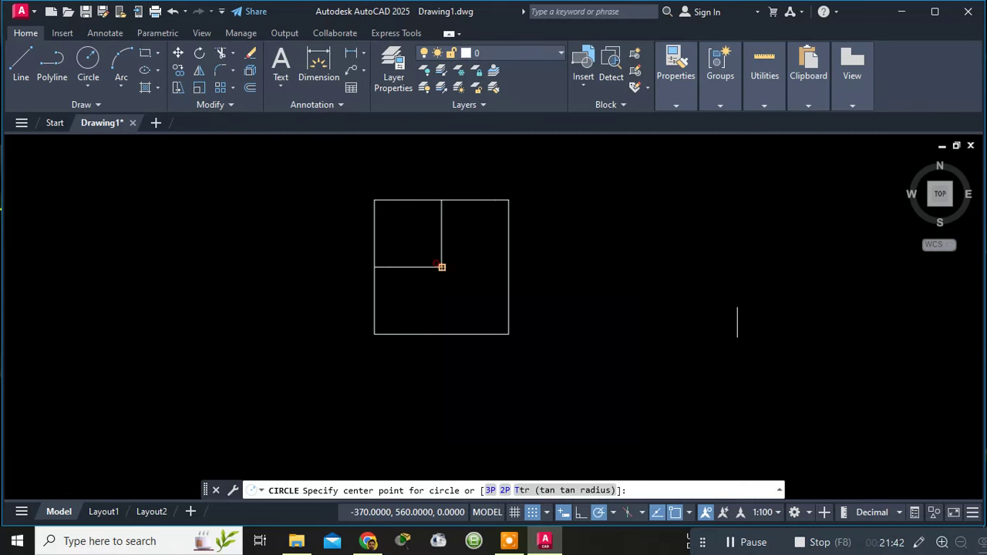
pyautogui.click(441, 267)
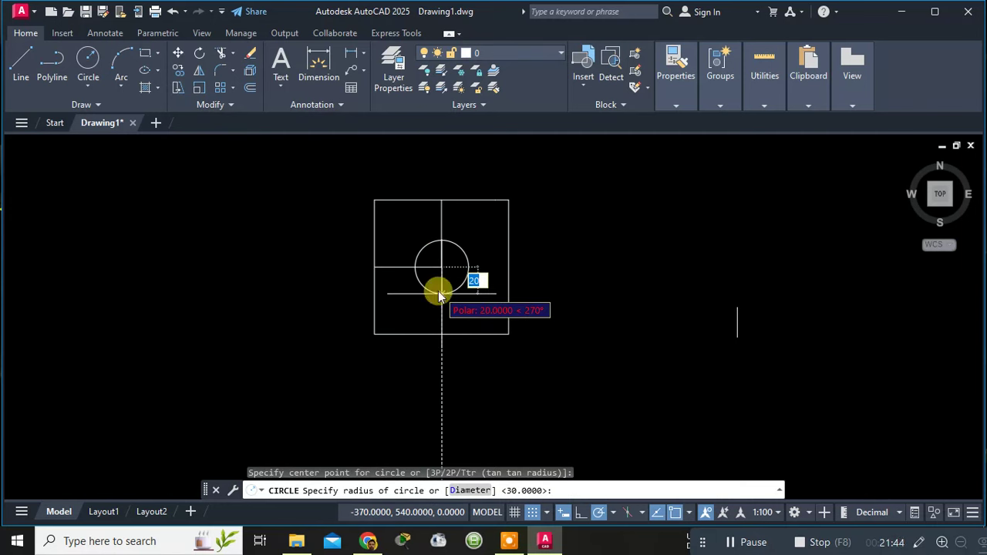
pyautogui.write('30')
pyautogui.press('Return')
pyautogui.press('Escape')
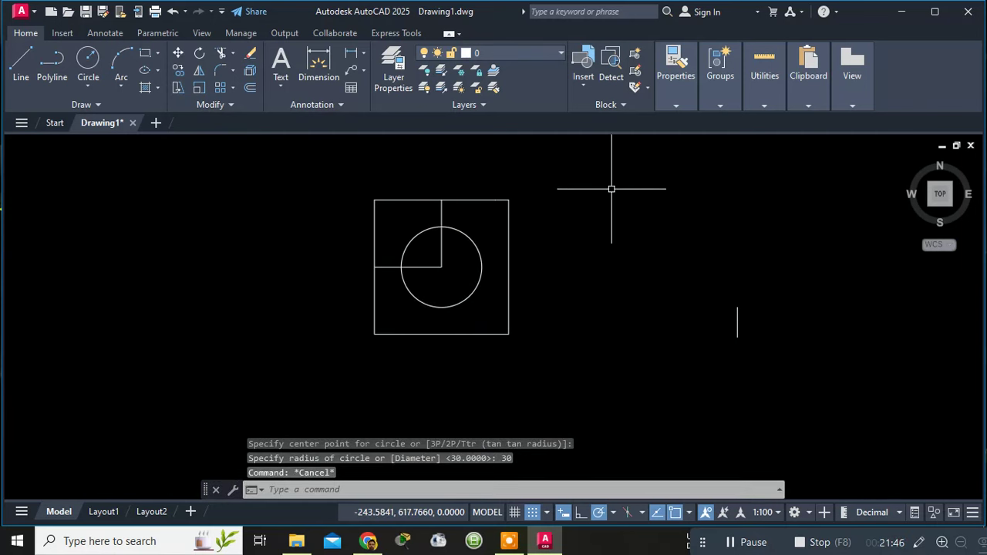
pyautogui.click(437, 267)
pyautogui.press('Delete')
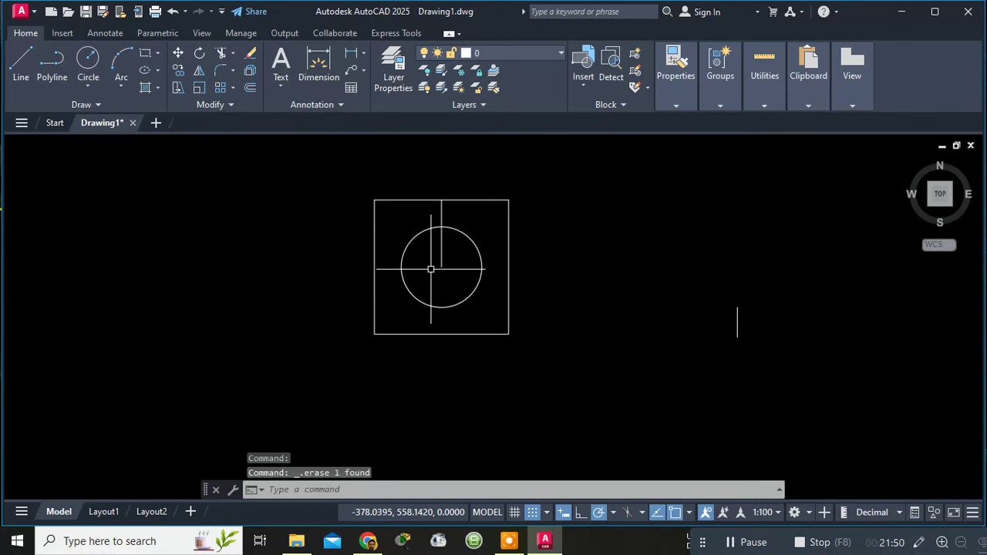
pyautogui.click(440, 225)
pyautogui.press('Delete')
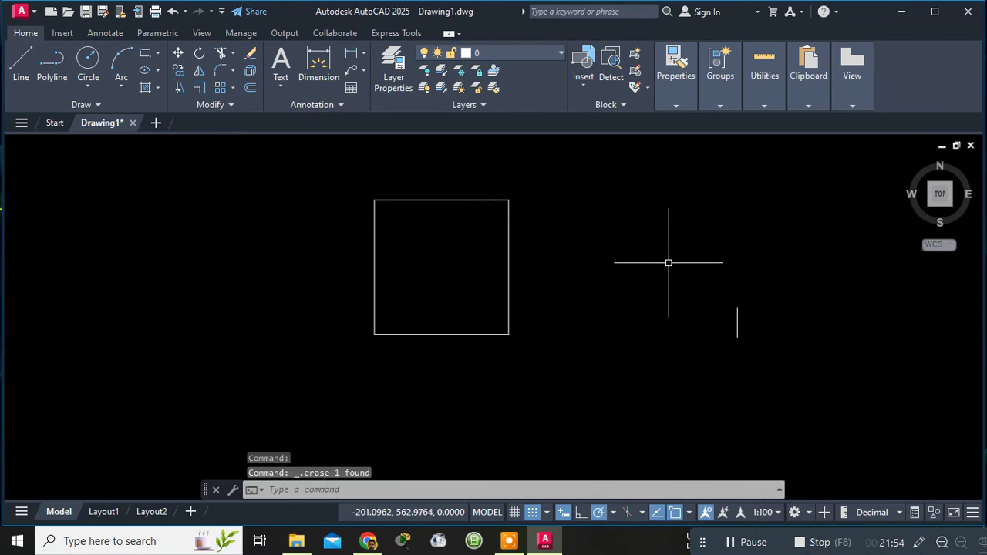
pyautogui.press('Escape')
pyautogui.press('Escape')
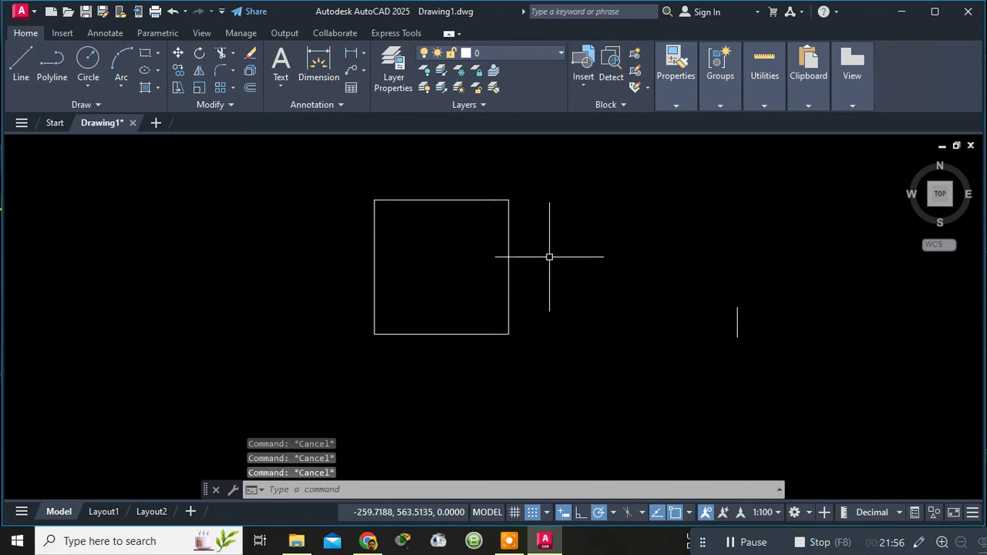
pyautogui.click(88, 87)
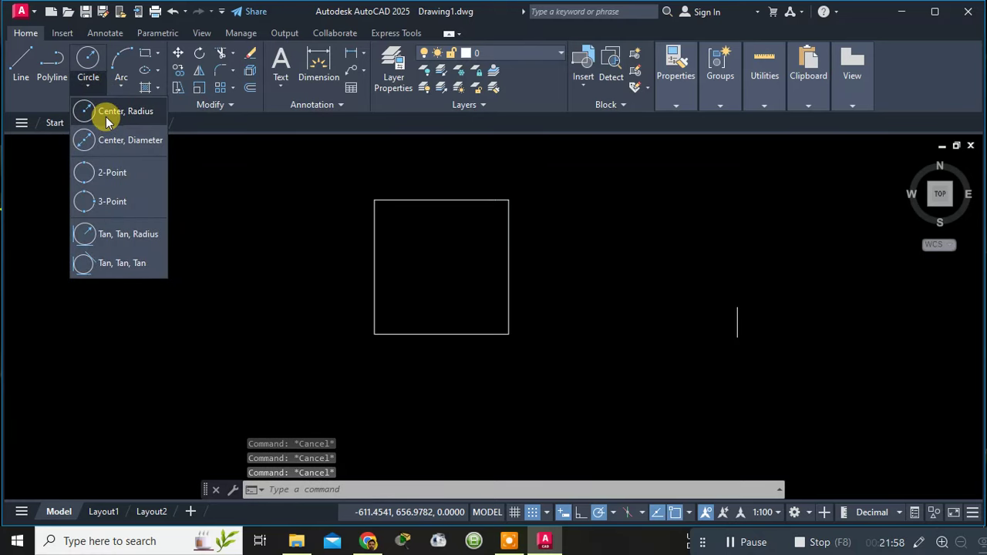
pyautogui.click(106, 115)
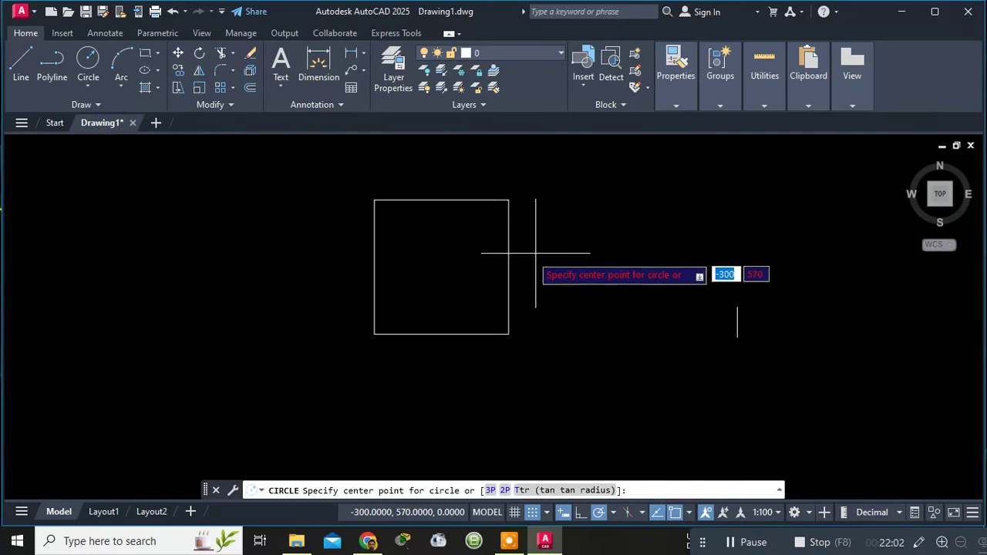
pyautogui.keyDown('shift'); pyautogui.rightClick(576, 239); pyautogui.keyUp('shift')
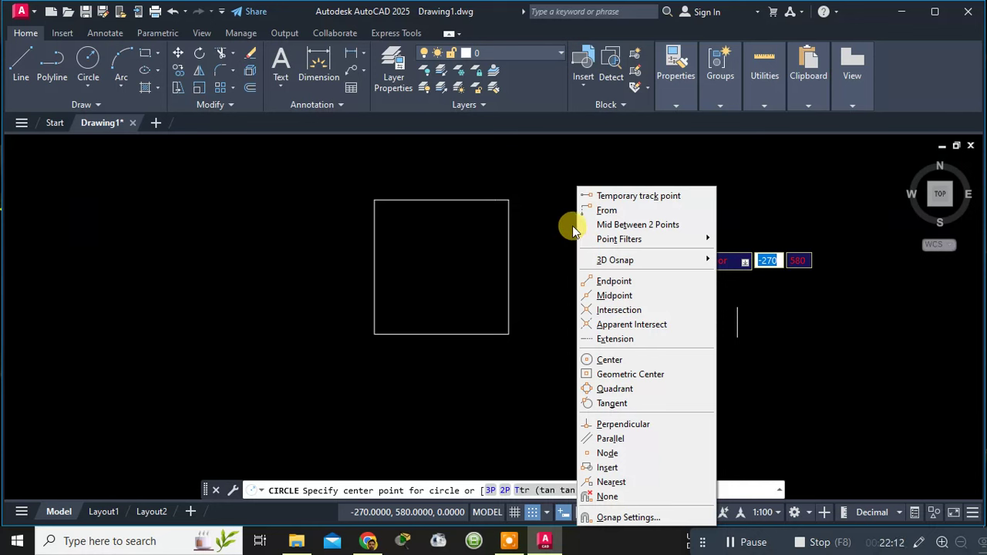
pyautogui.click(606, 375)
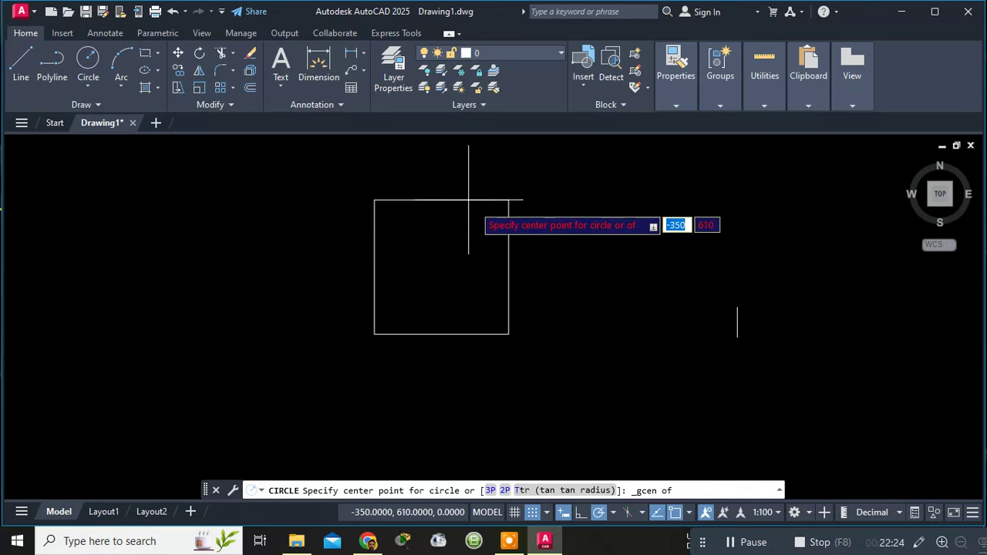
pyautogui.press('Escape')
pyautogui.press('Escape')
pyautogui.press('Escape')
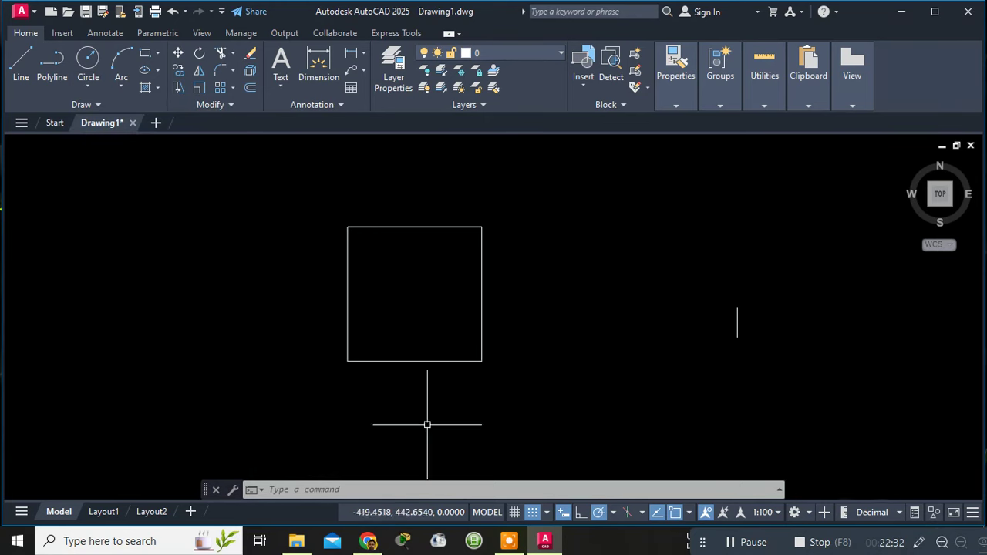
# - Draw a radius-30 centre-radius circle snapped to the square's geometric centre
pyautogui.click(89, 91)
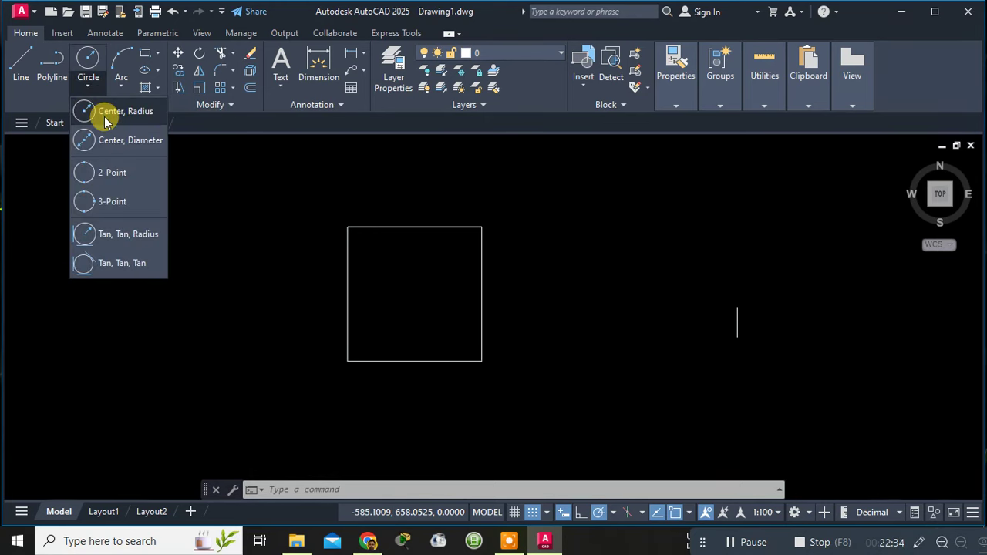
pyautogui.click(104, 116)
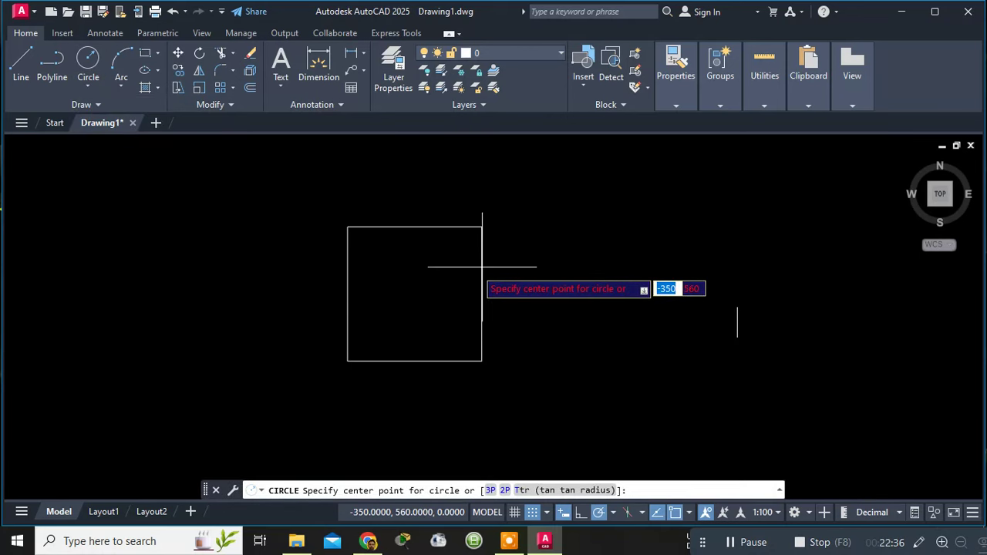
pyautogui.keyDown('shift'); pyautogui.rightClick(537, 282); pyautogui.keyUp('shift')
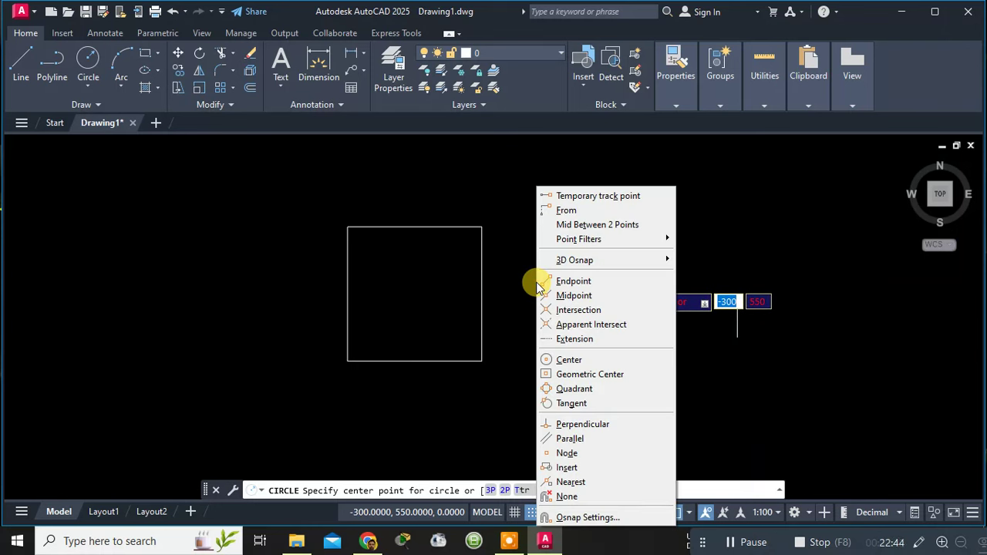
pyautogui.click(582, 375)
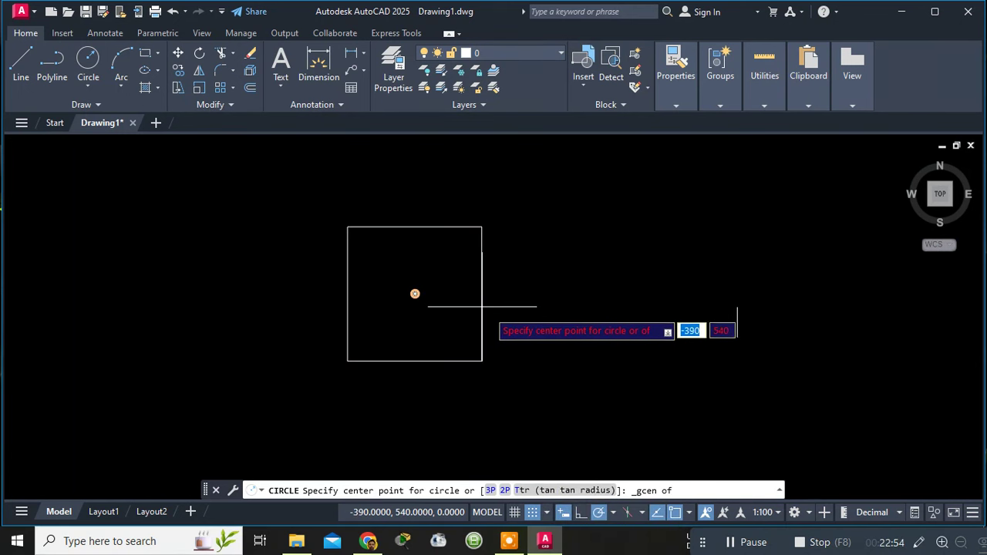
pyautogui.click(415, 293)
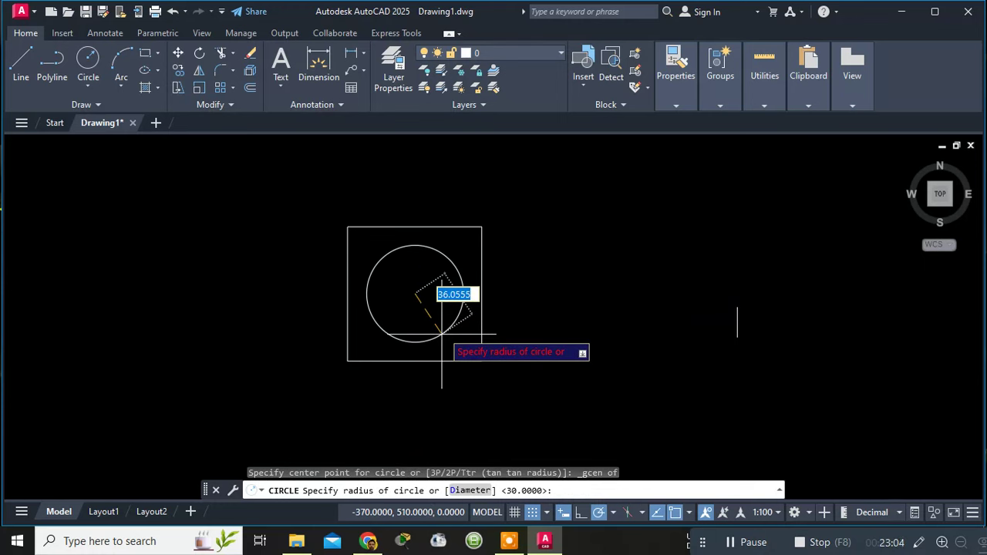
pyautogui.press('Return')
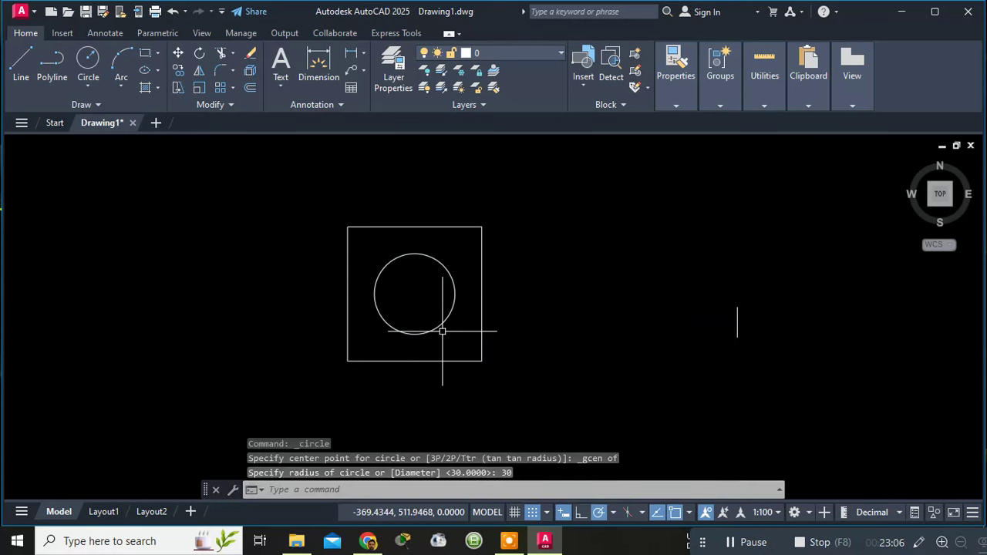
pyautogui.press('Escape')
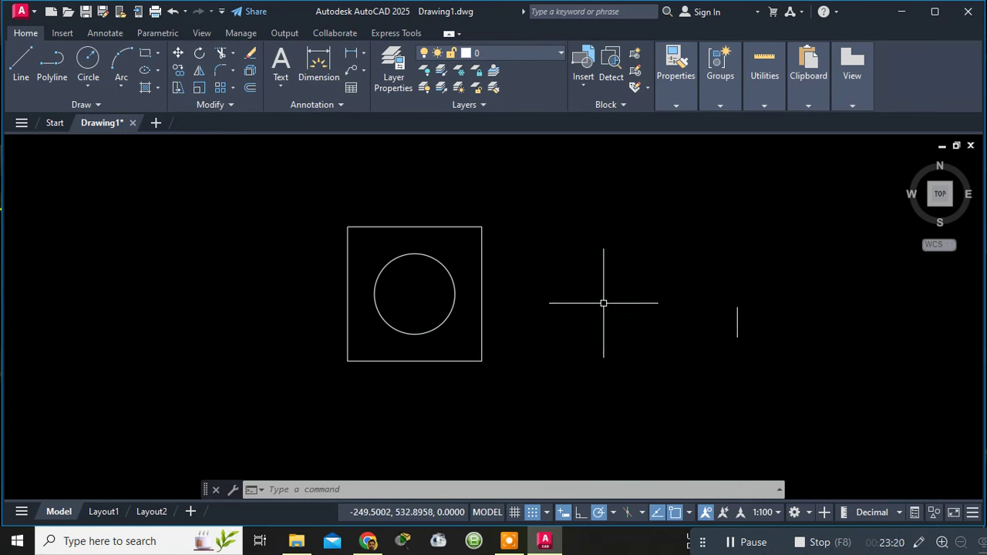
# - Erase everything, then draw three joined 100-unit lines going right, down and left
pyautogui.hotkey('ctrl', 'a')
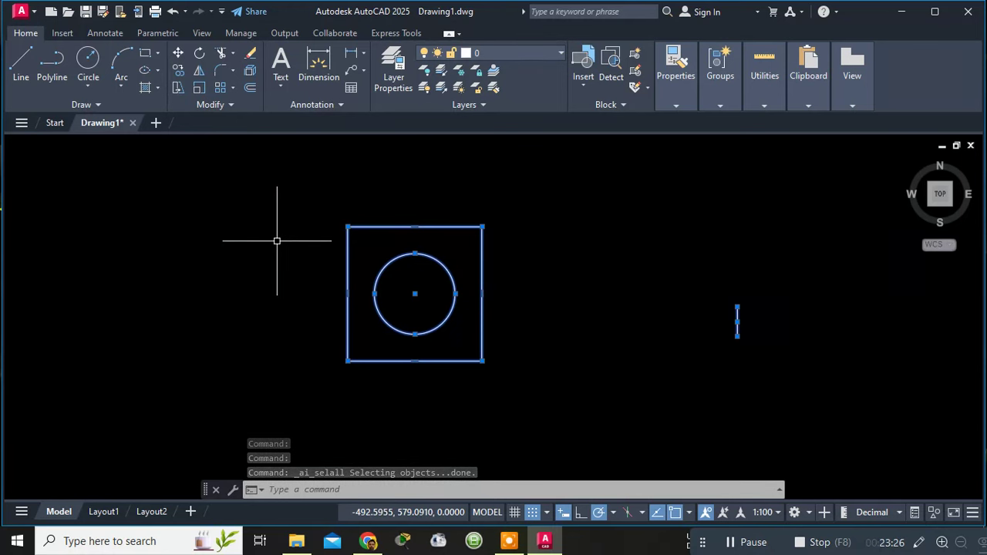
pyautogui.press('Delete')
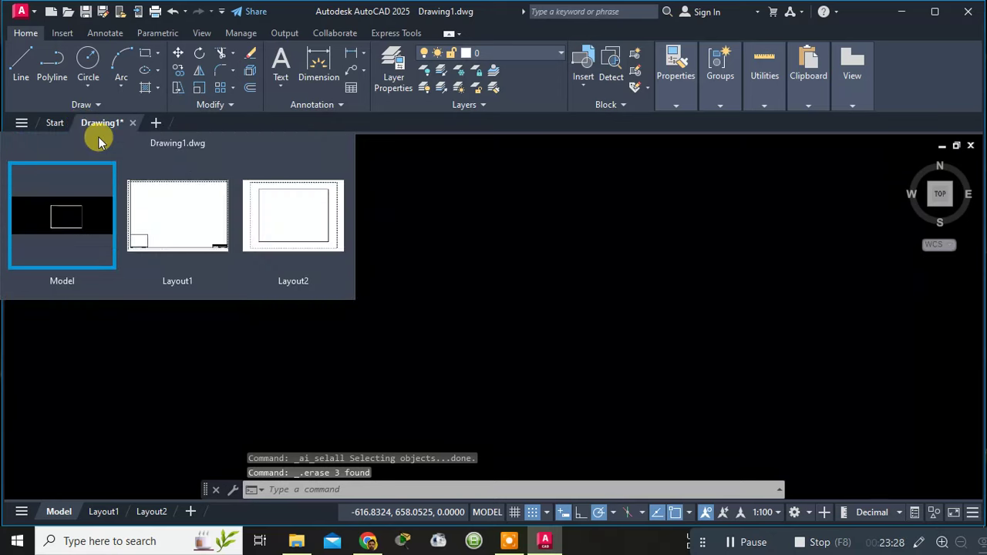
pyautogui.click(16, 68)
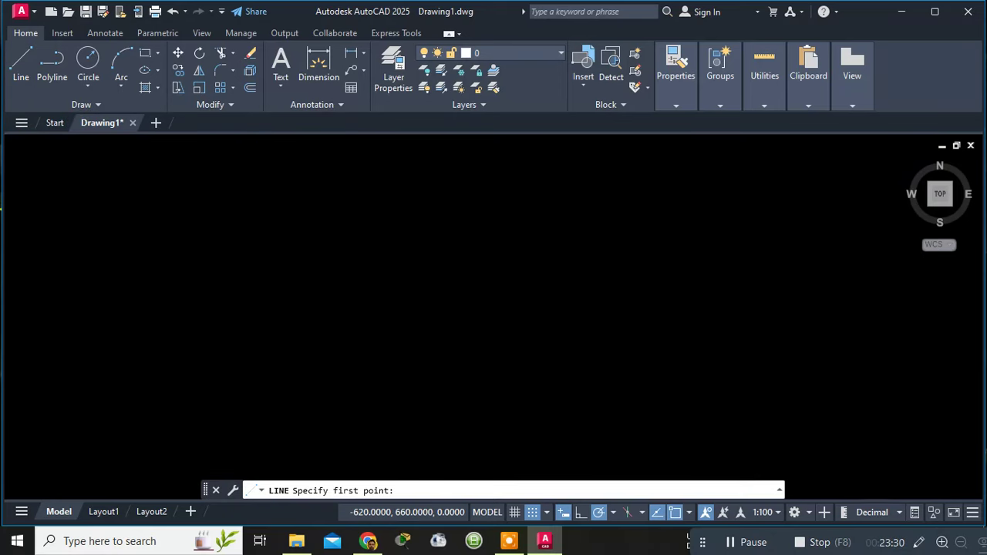
pyautogui.click(307, 253)
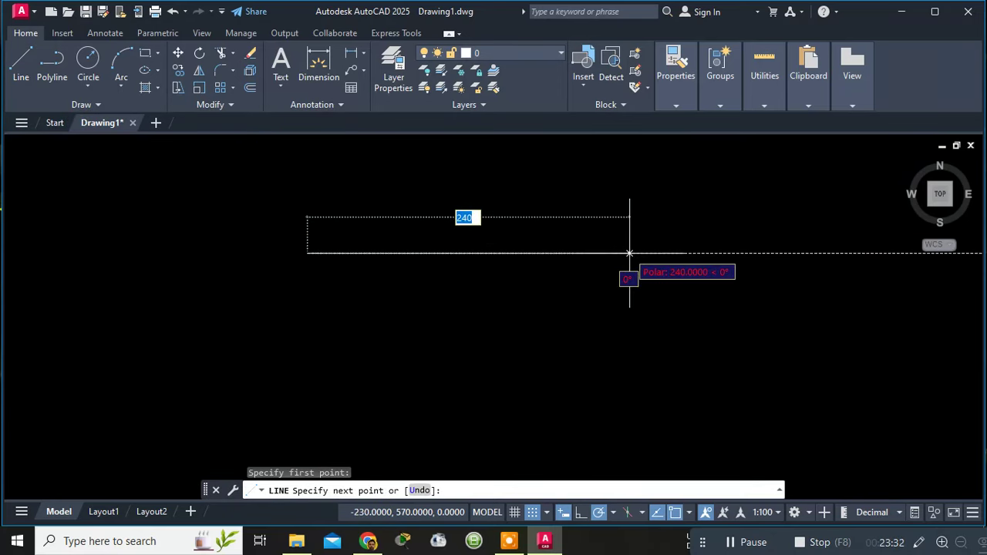
pyautogui.write('100')
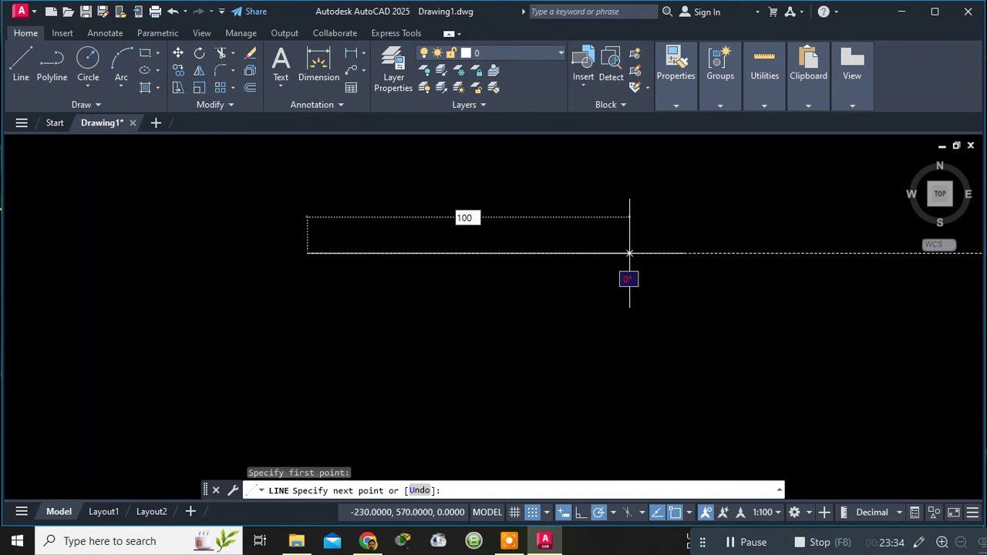
pyautogui.press('Return')
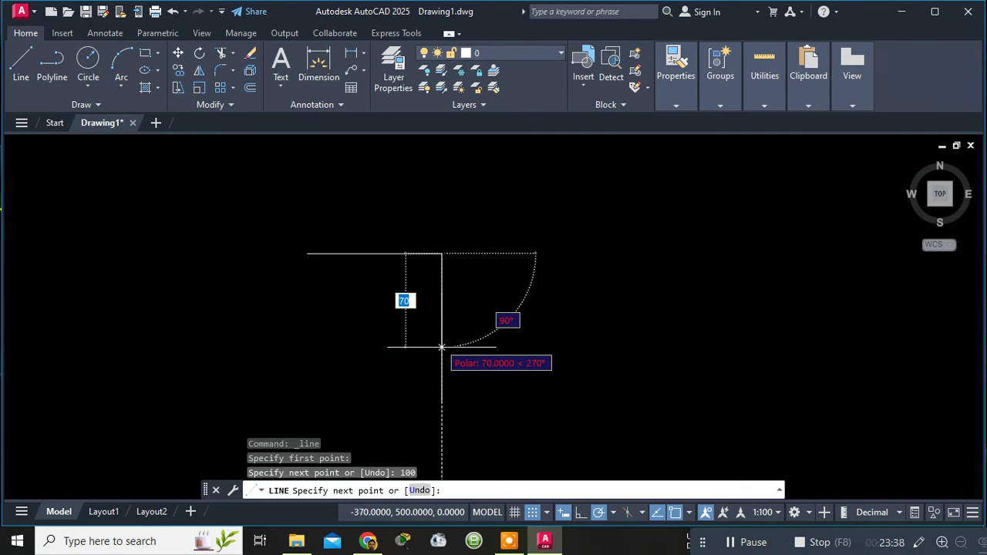
pyautogui.write('100')
pyautogui.press('Return')
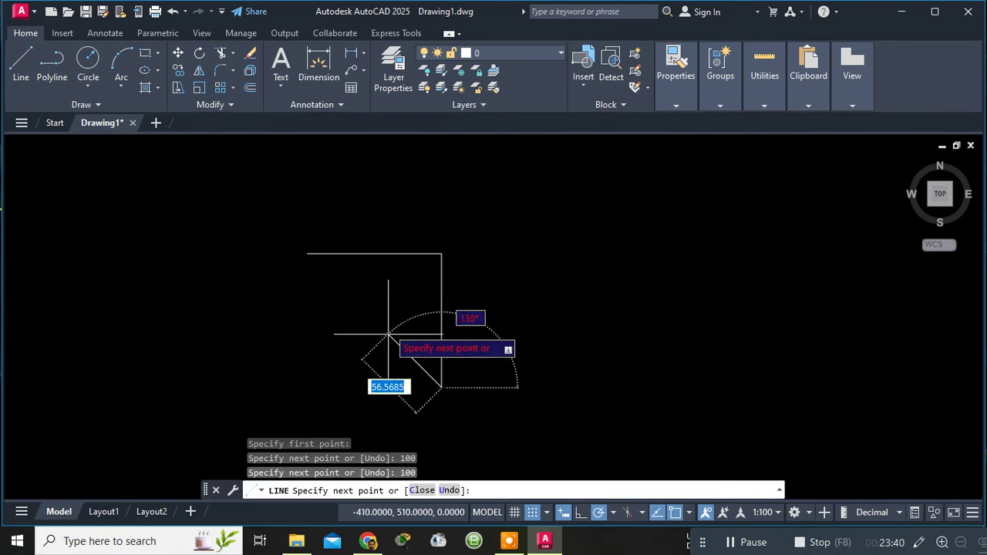
pyautogui.write('1')
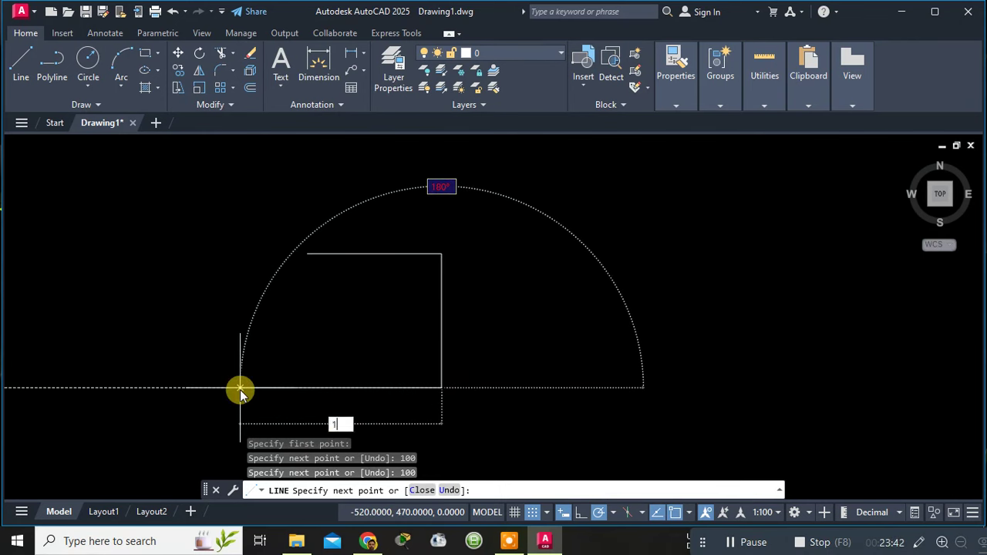
pyautogui.write('00')
pyautogui.press('Return')
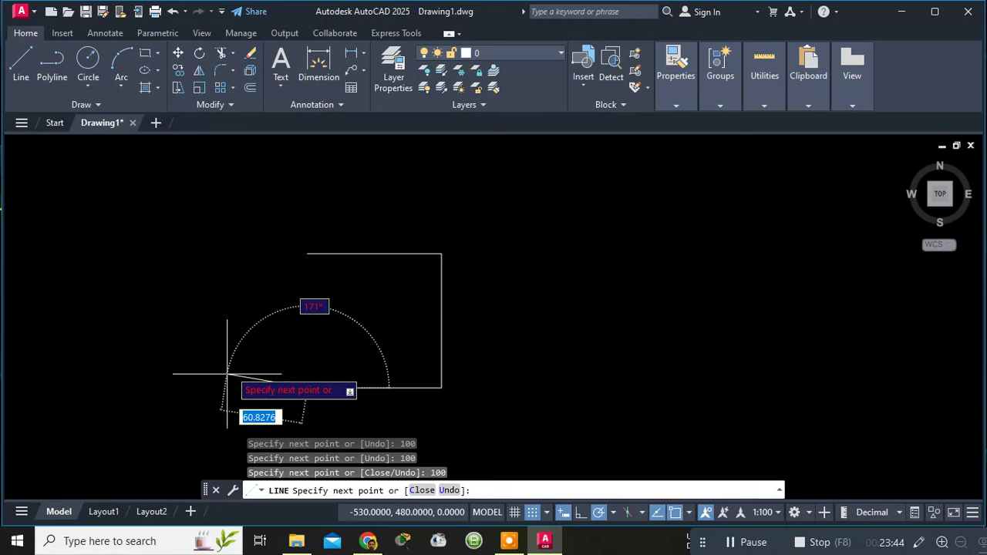
pyautogui.press('Escape')
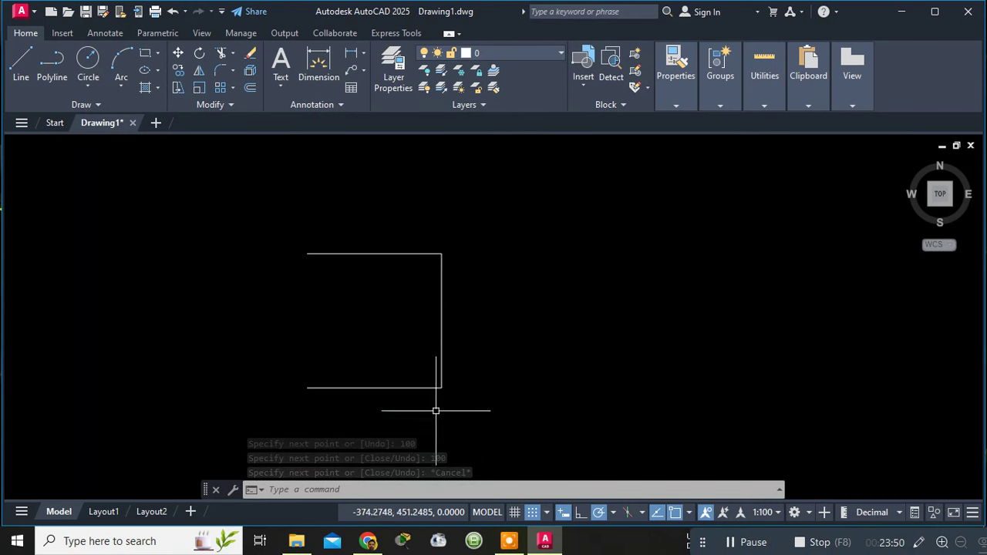
# - Draw a Start-Center-End arc from the top-right endpoint, centred on the vertical line's midpoint, to the bottom endpoint
pyautogui.click(122, 88)
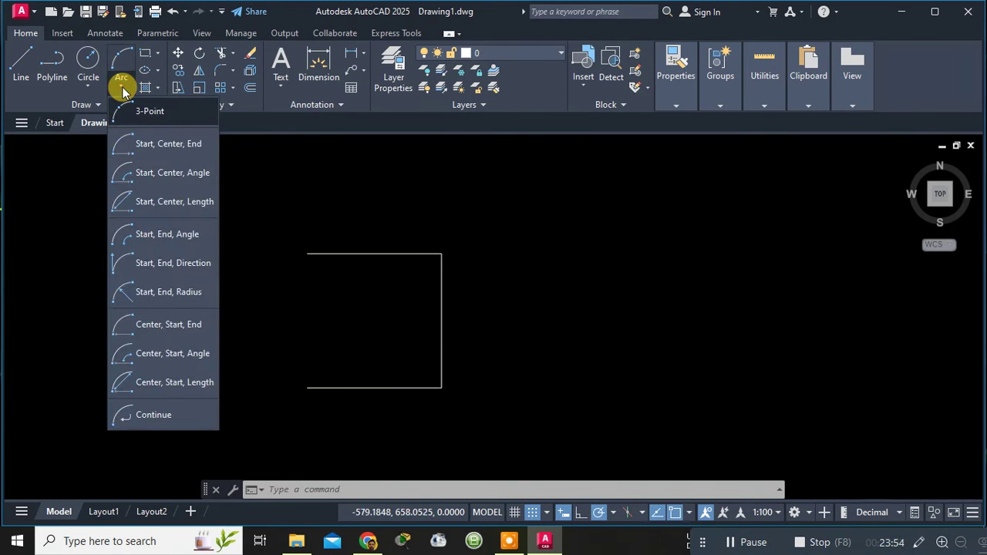
pyautogui.click(133, 145)
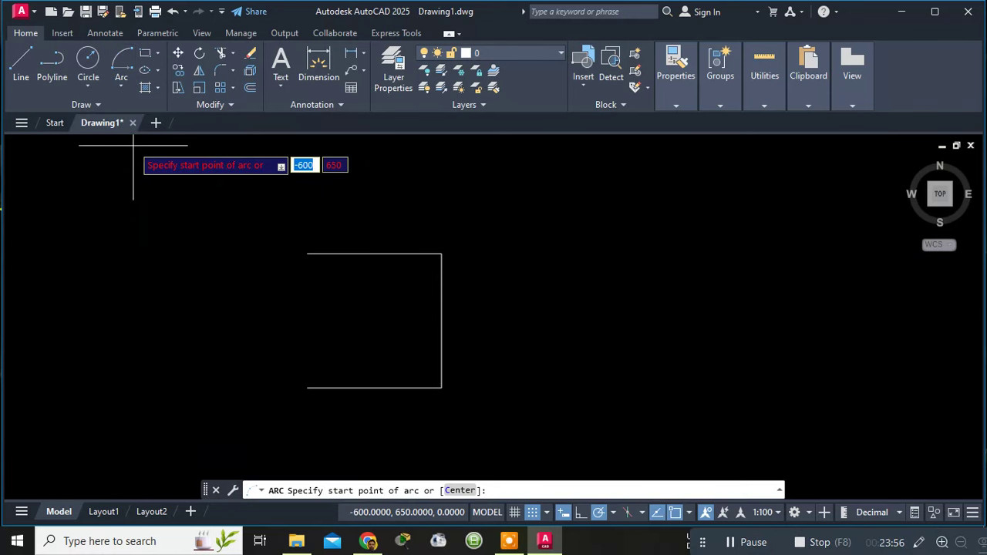
pyautogui.click(123, 87)
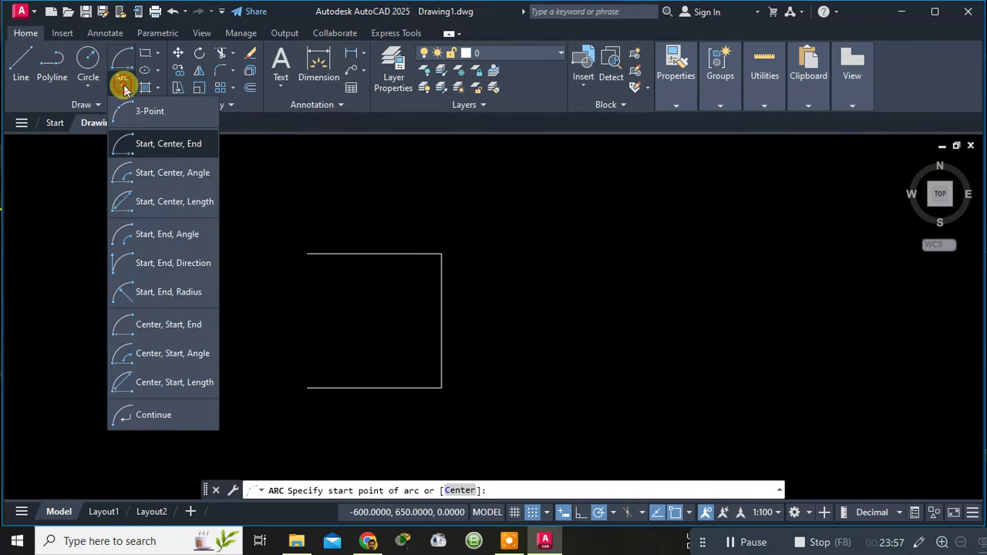
pyautogui.click(141, 147)
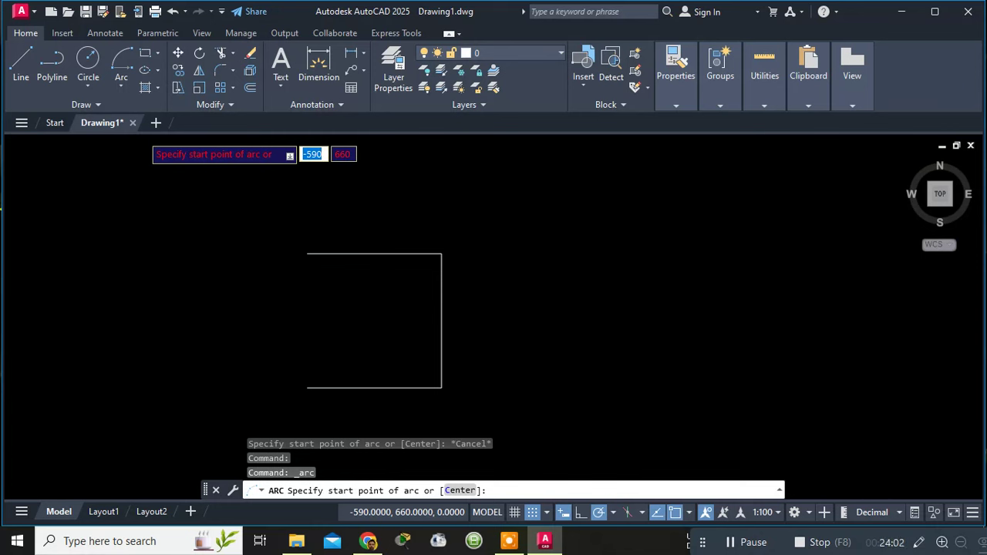
pyautogui.click(442, 252)
pyautogui.write('c')
pyautogui.press('Return')
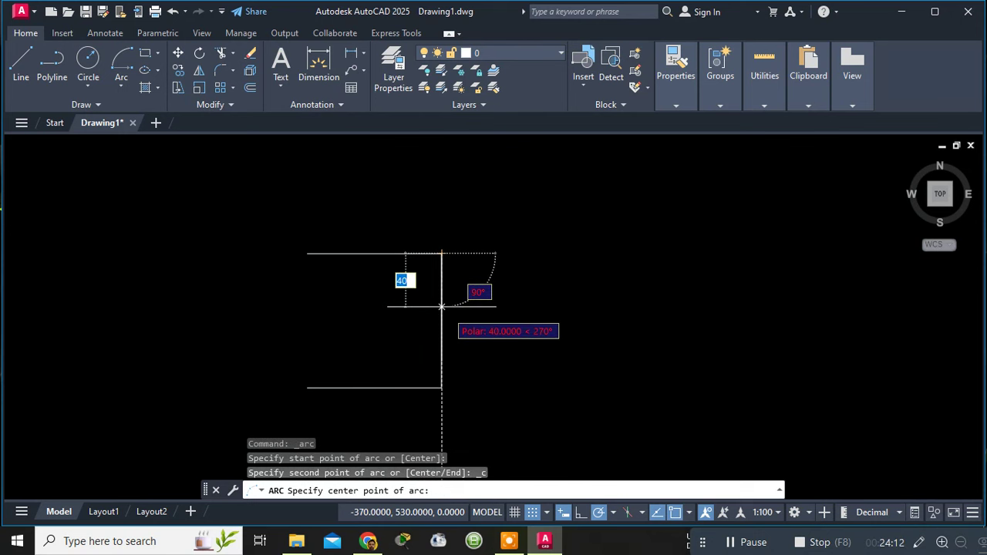
pyautogui.click(442, 320)
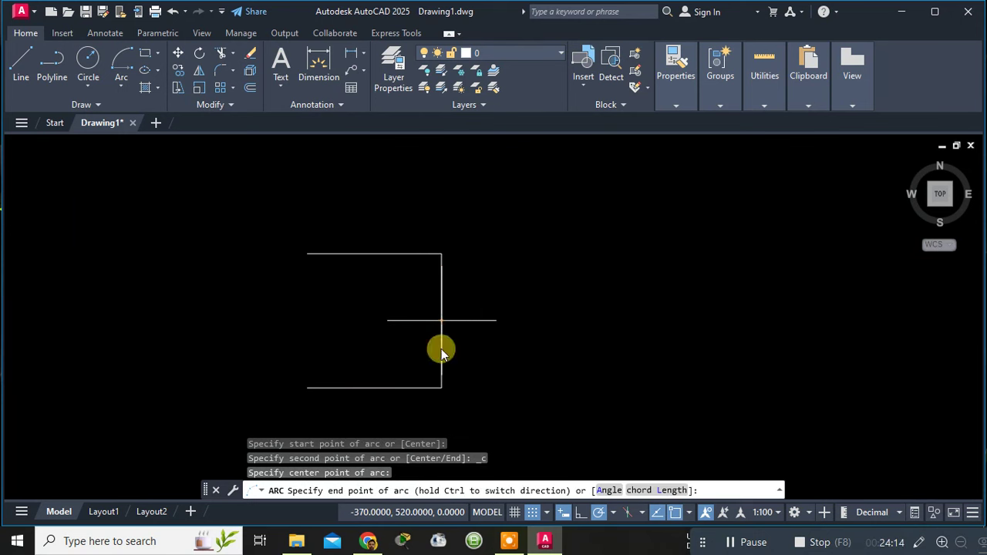
pyautogui.click(441, 386)
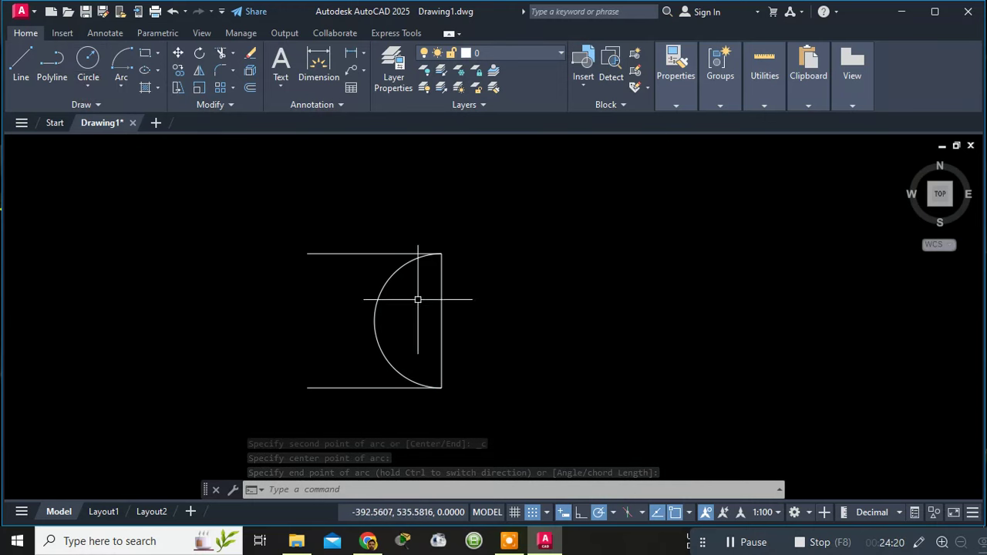
pyautogui.click(120, 85)
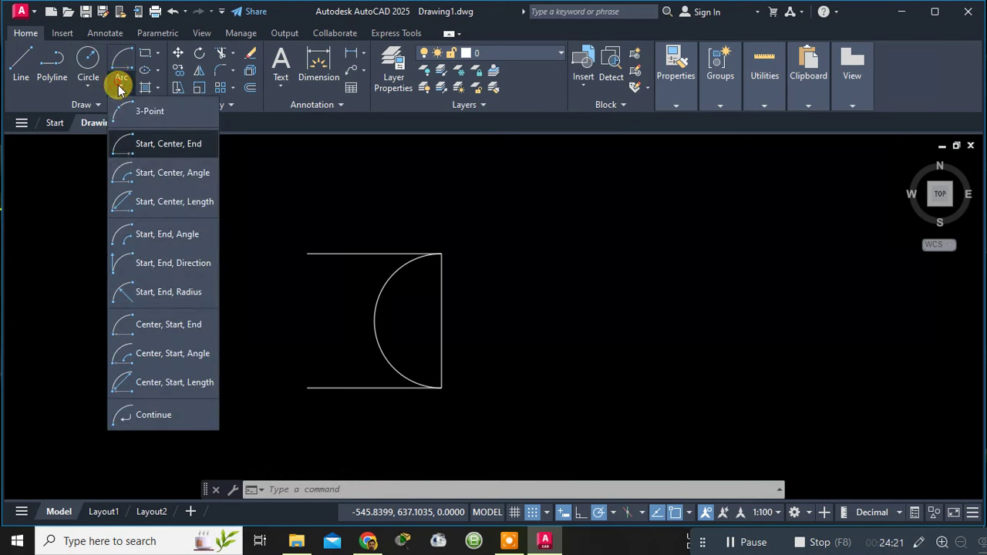
# - Draw a second arc from the lower to the upper endpoint, then delete the right-hand arc
pyautogui.click(138, 135)
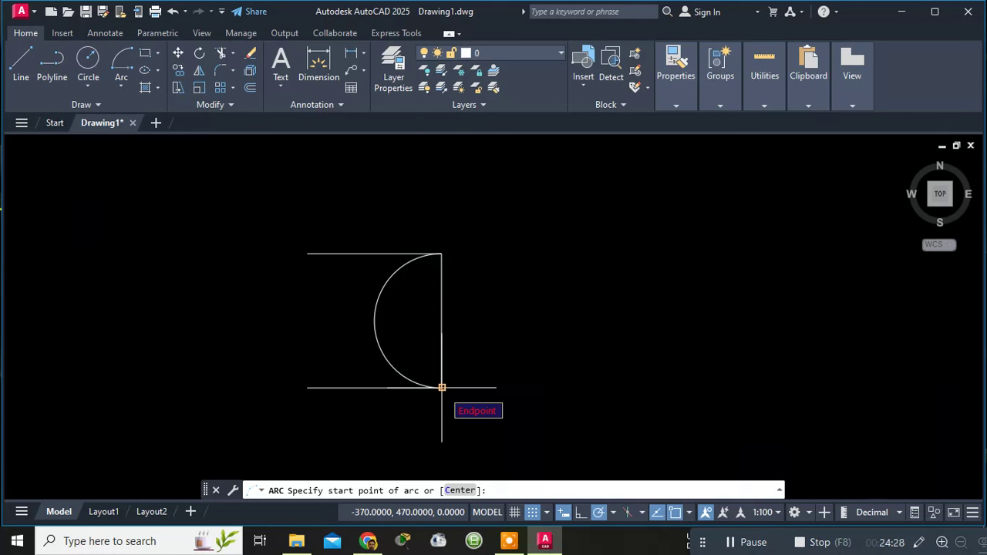
pyautogui.click(441, 387)
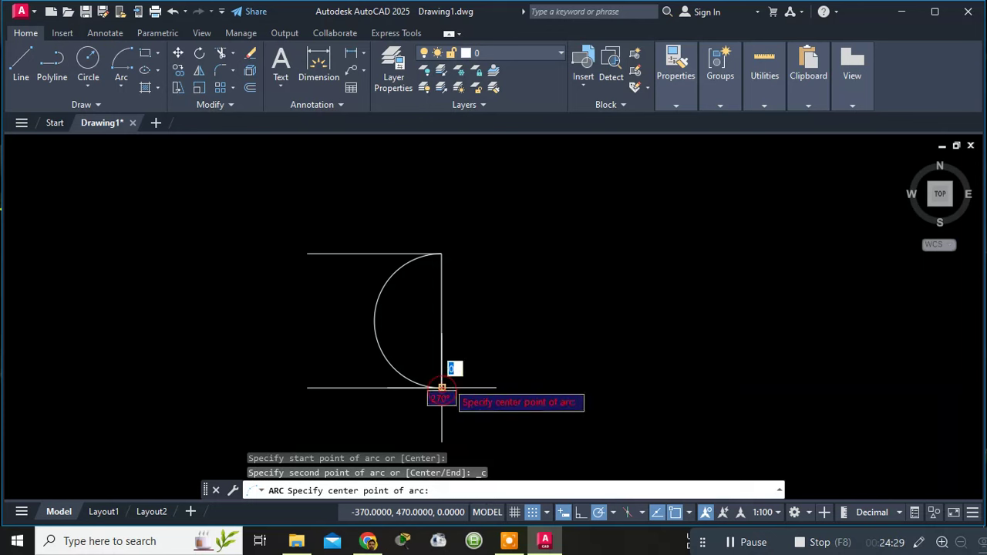
pyautogui.click(441, 307)
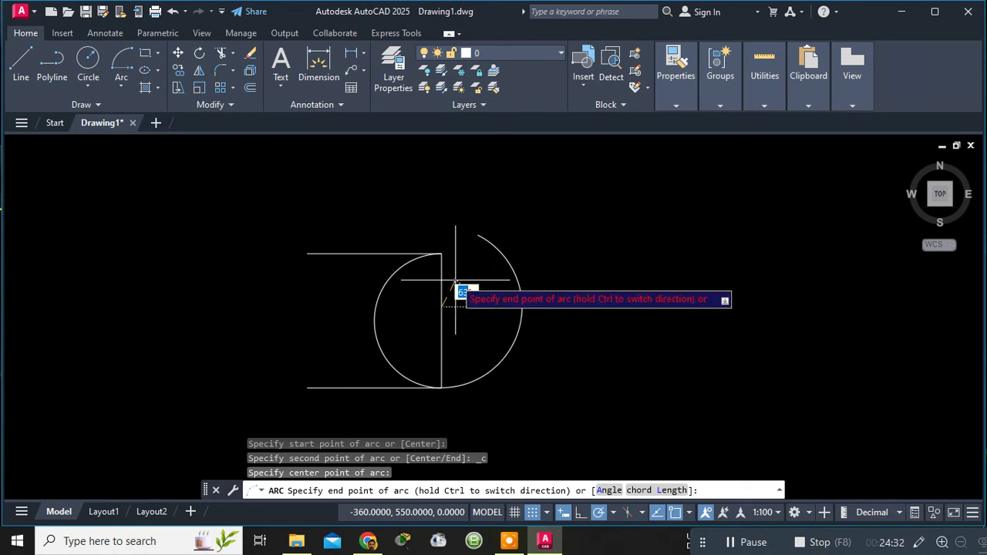
pyautogui.click(442, 254)
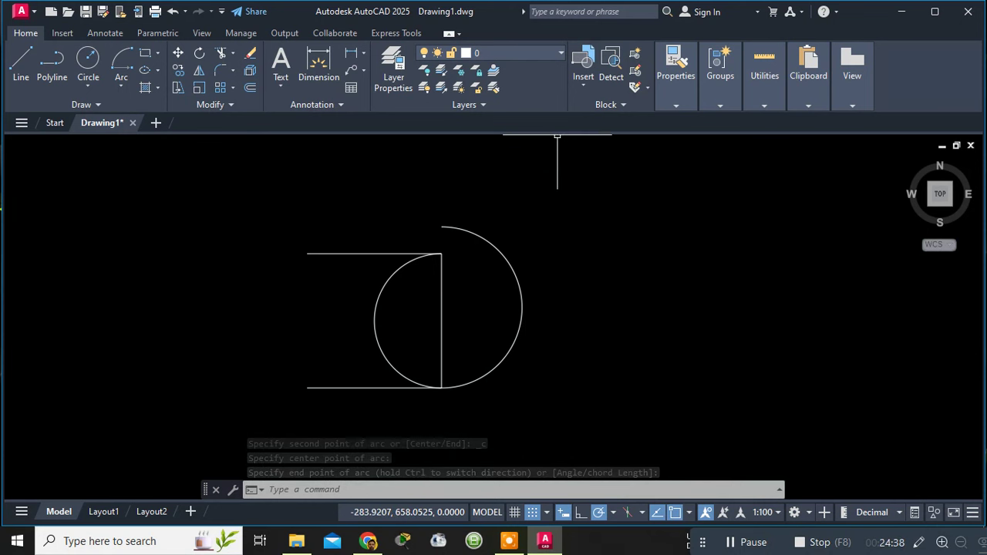
pyautogui.press('Escape')
pyautogui.click(508, 264)
pyautogui.press('Delete')
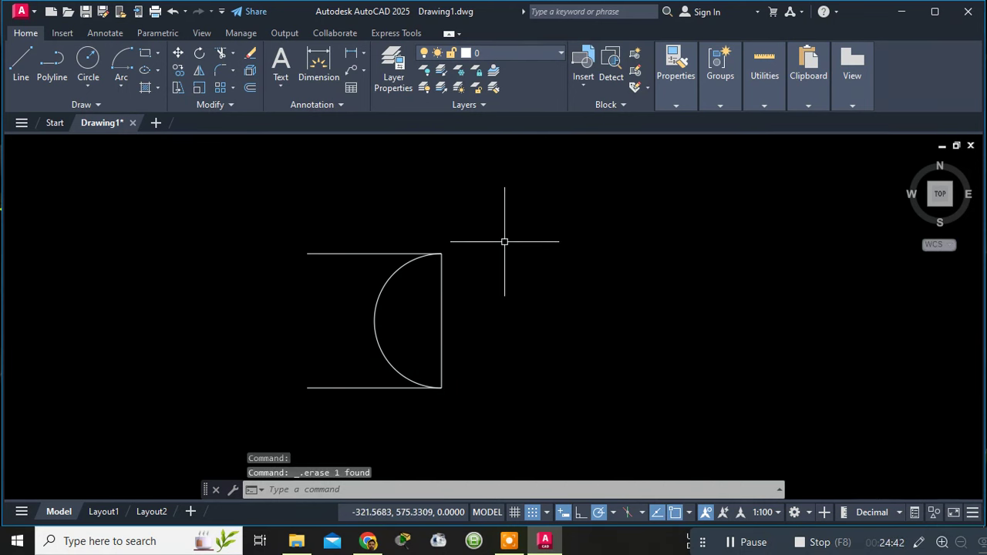
# - Redraw a Start-Center-End arc from the bottom endpoint, centred on the vertical midpoint, to the top endpoint
pyautogui.click(88, 84)
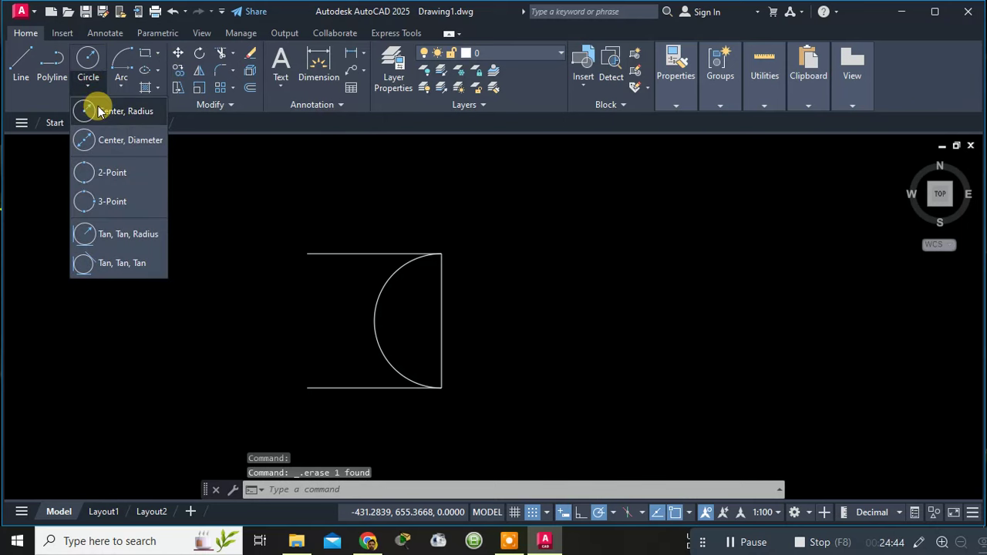
pyautogui.click(121, 85)
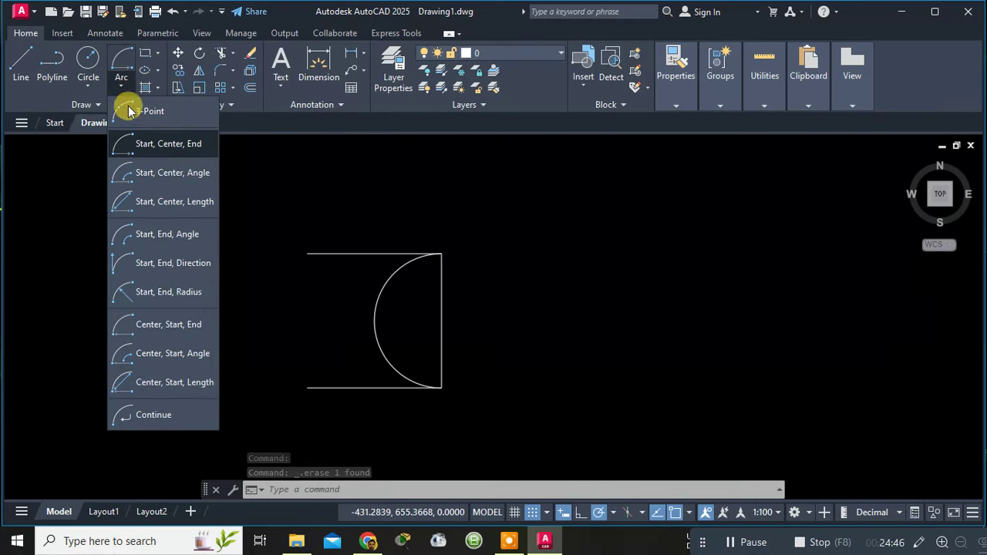
pyautogui.click(140, 144)
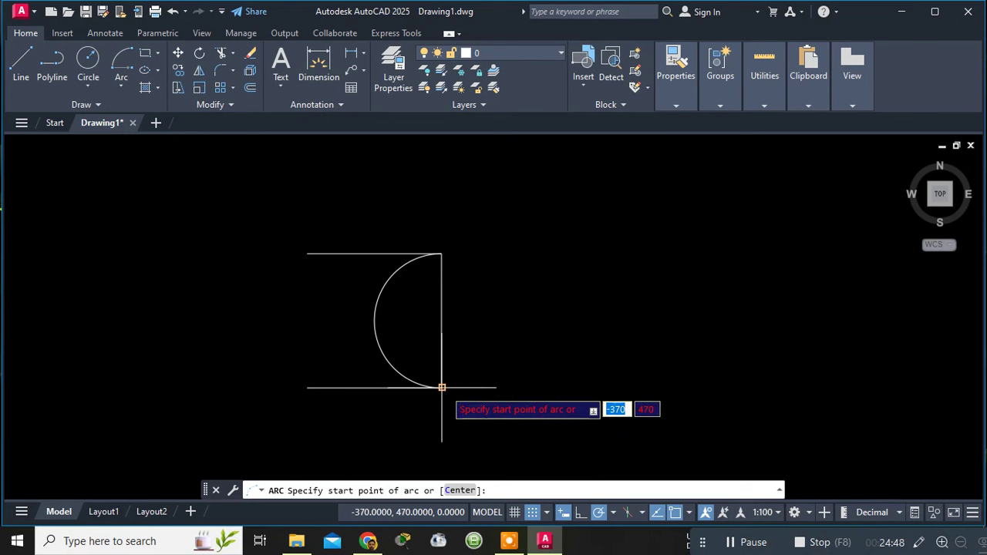
pyautogui.click(441, 388)
pyautogui.click(441, 319)
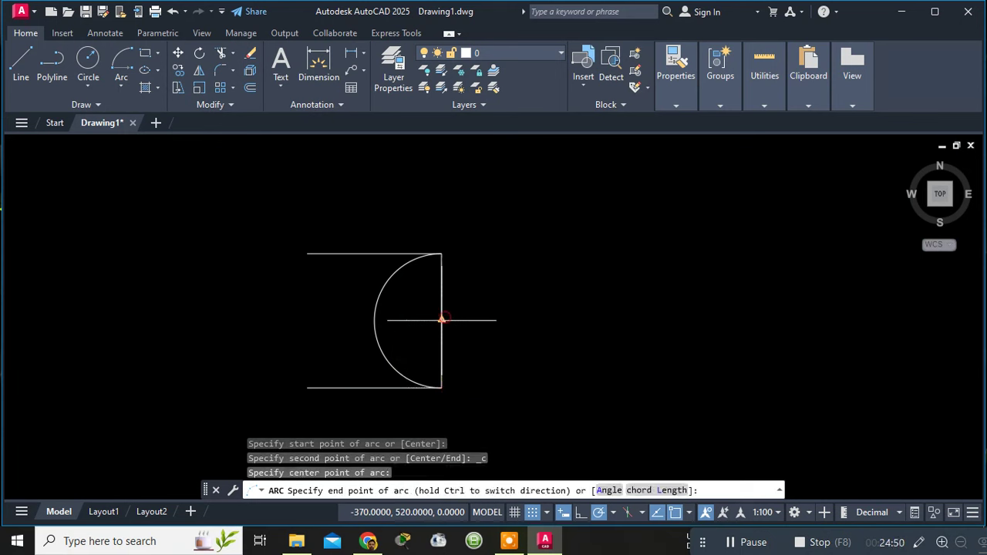
pyautogui.click(442, 254)
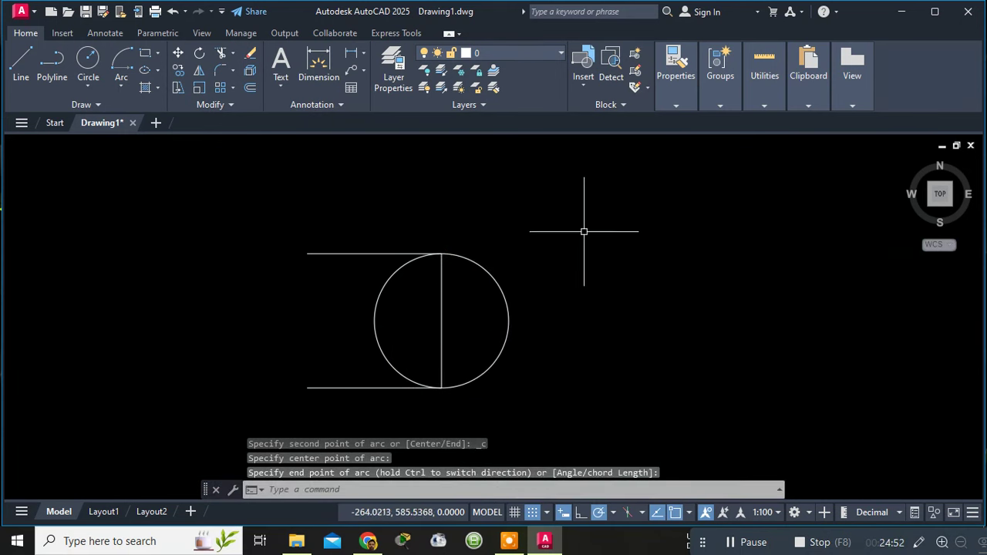
pyautogui.press('Escape')
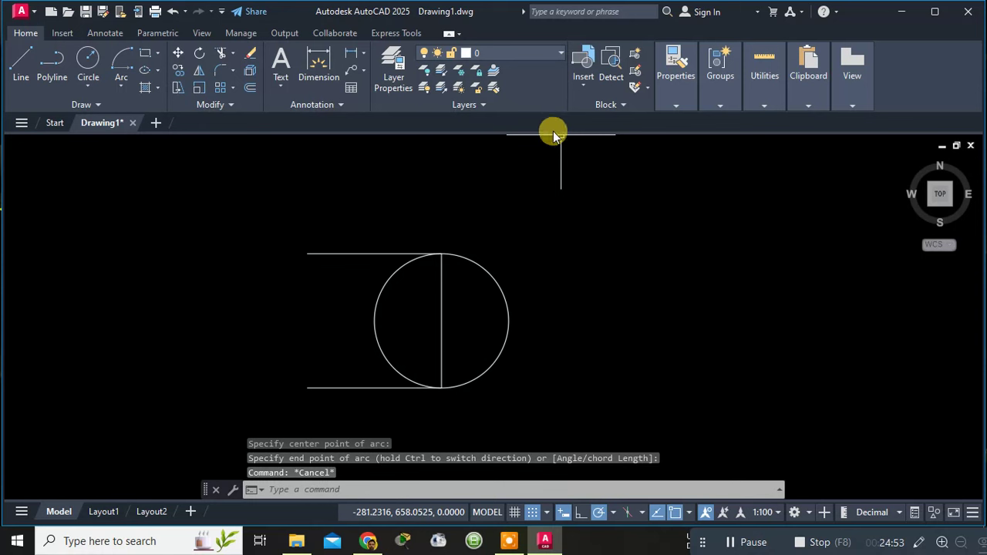
# - Delete the left-bulging arc and the vertical line
pyautogui.click(376, 335)
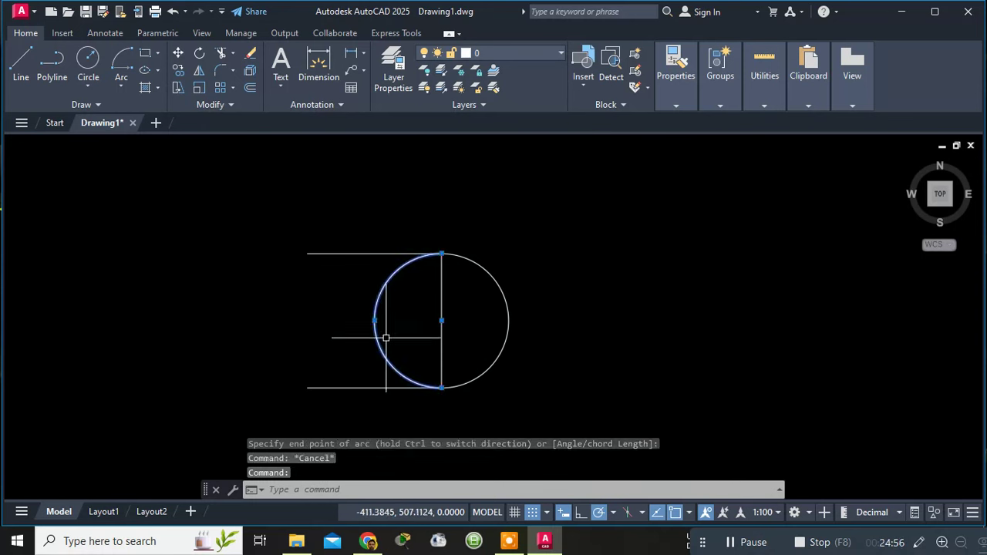
pyautogui.press('Delete')
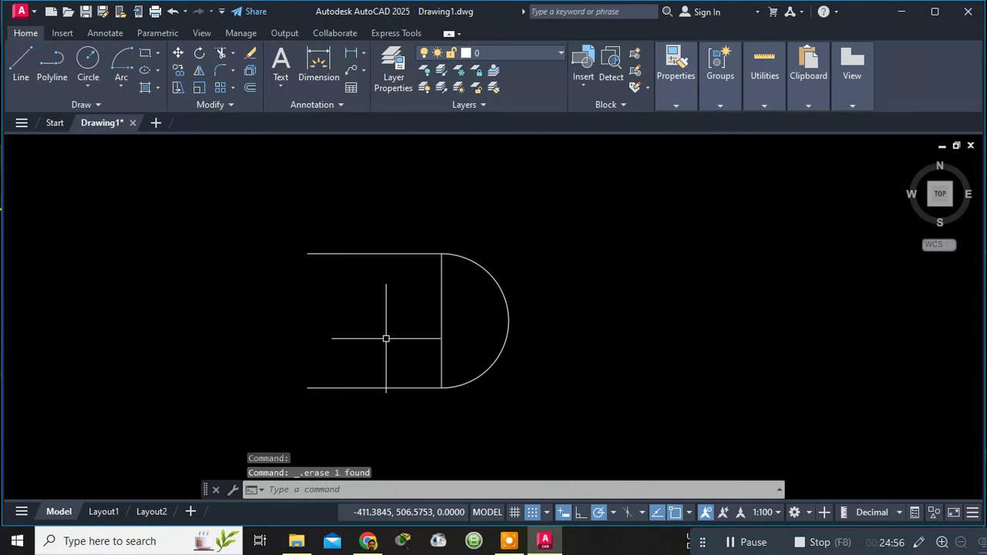
pyautogui.click(440, 320)
pyautogui.press('Delete')
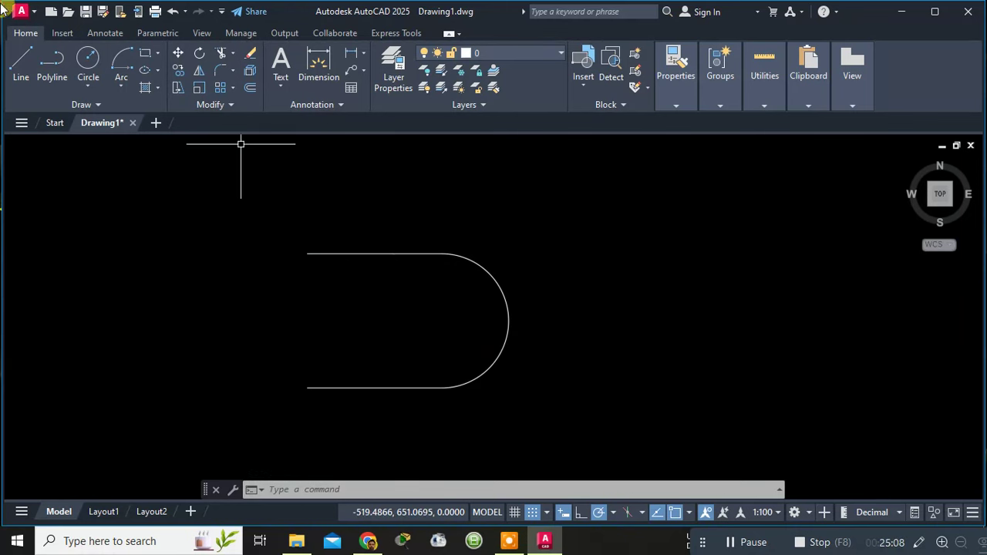
# - Start a polyline to the right with a 100-unit straight top segment
pyautogui.click(50, 75)
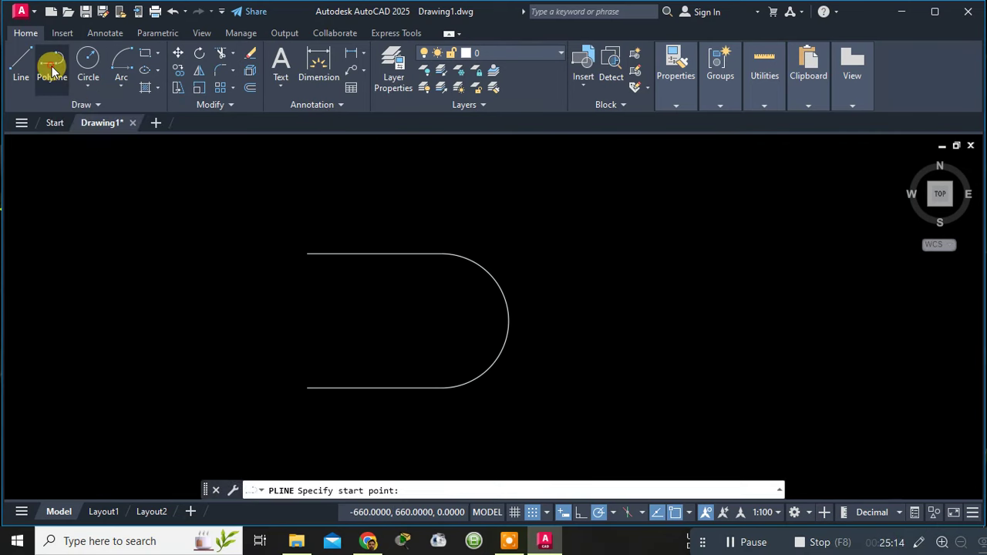
pyautogui.click(561, 253)
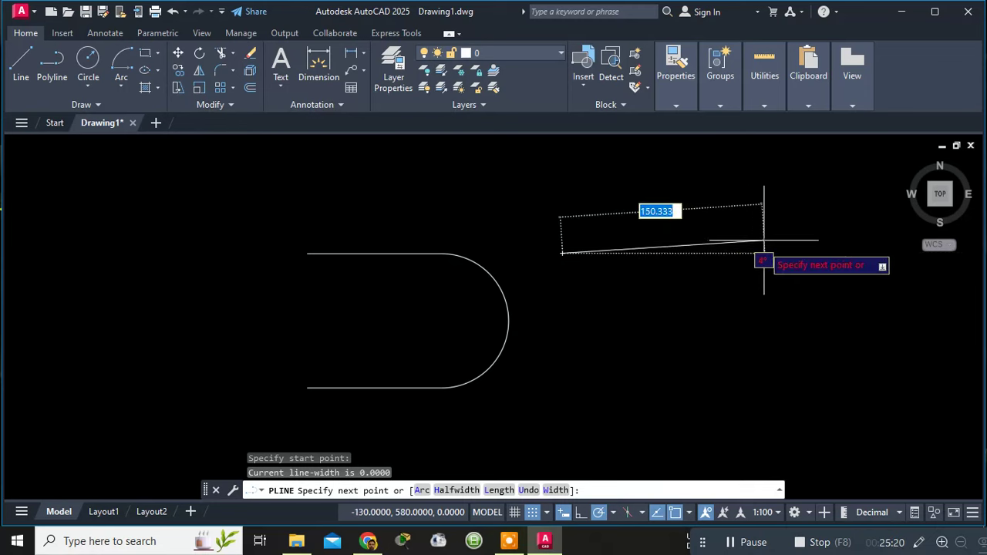
pyautogui.write('100')
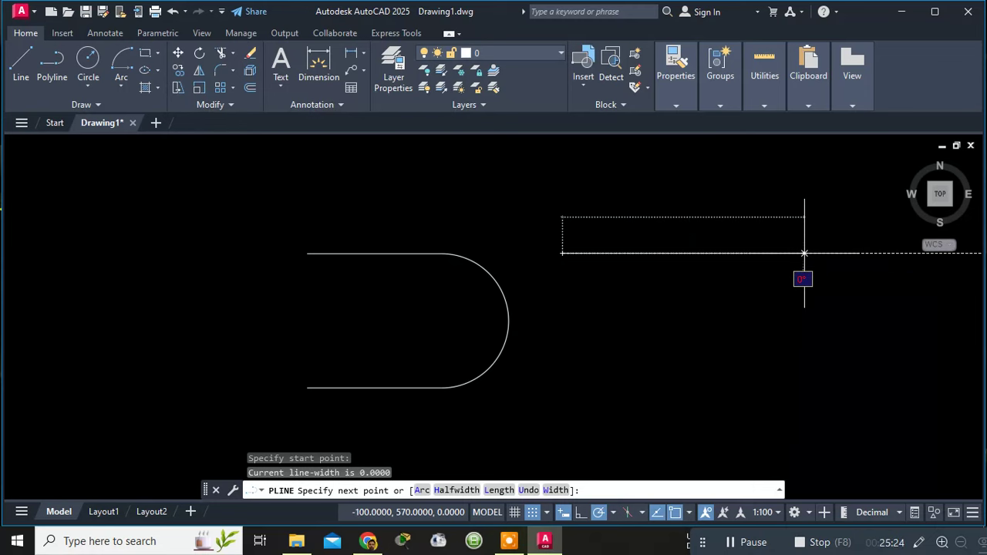
pyautogui.press('Return')
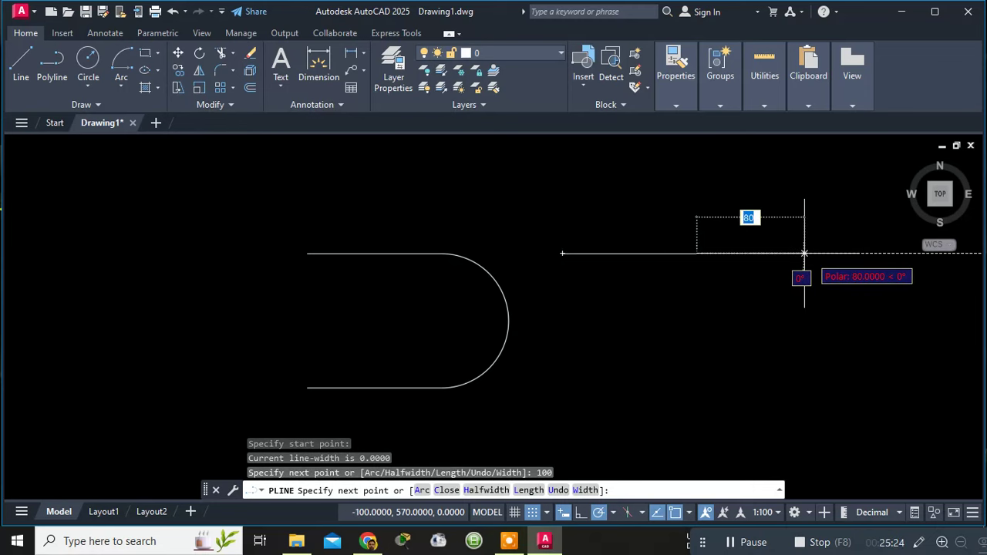
# - Switch the polyline to arc mode, entering 30 and then 100 for the arc end
pyautogui.rightClick(717, 295)
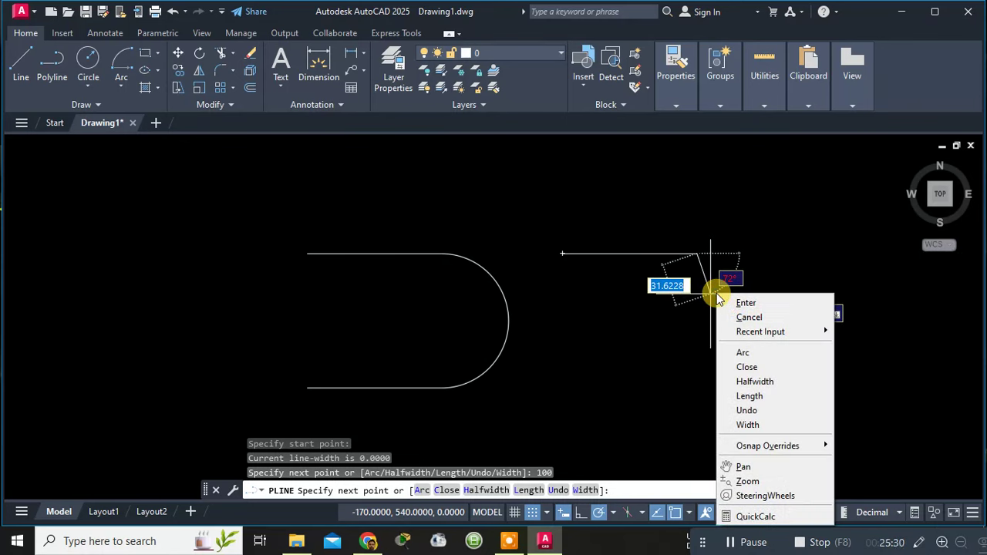
pyautogui.click(743, 356)
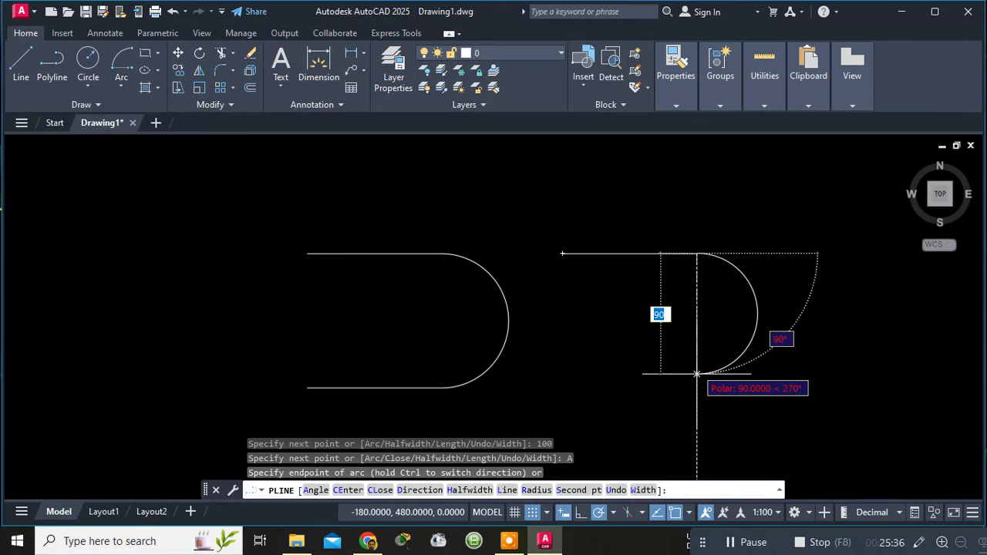
pyautogui.write('3')
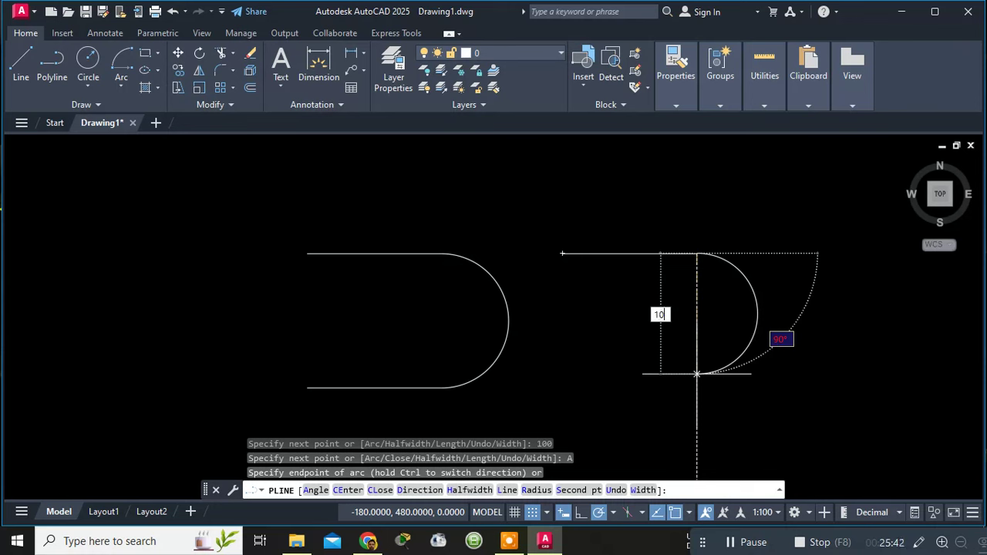
pyautogui.write('0')
pyautogui.press('Return')
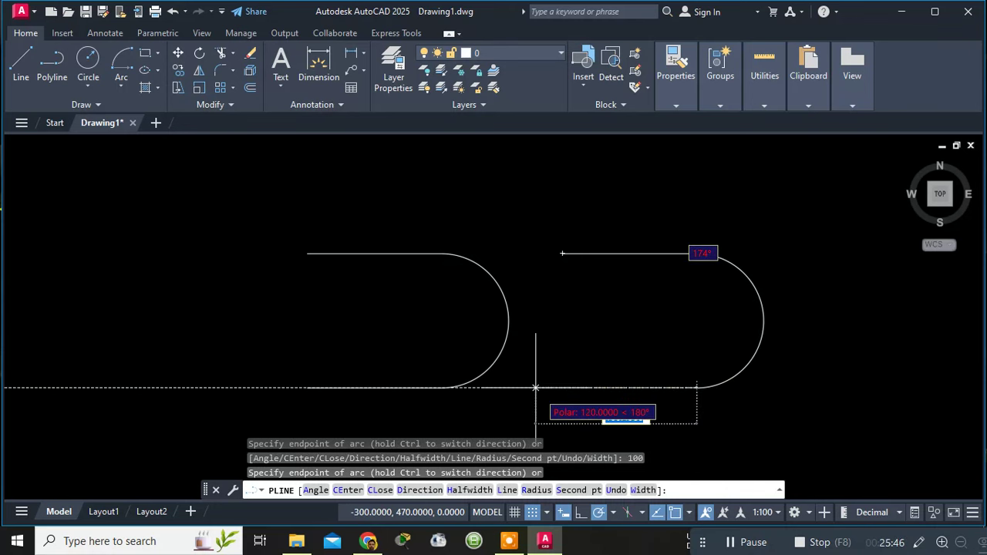
pyautogui.write('10')
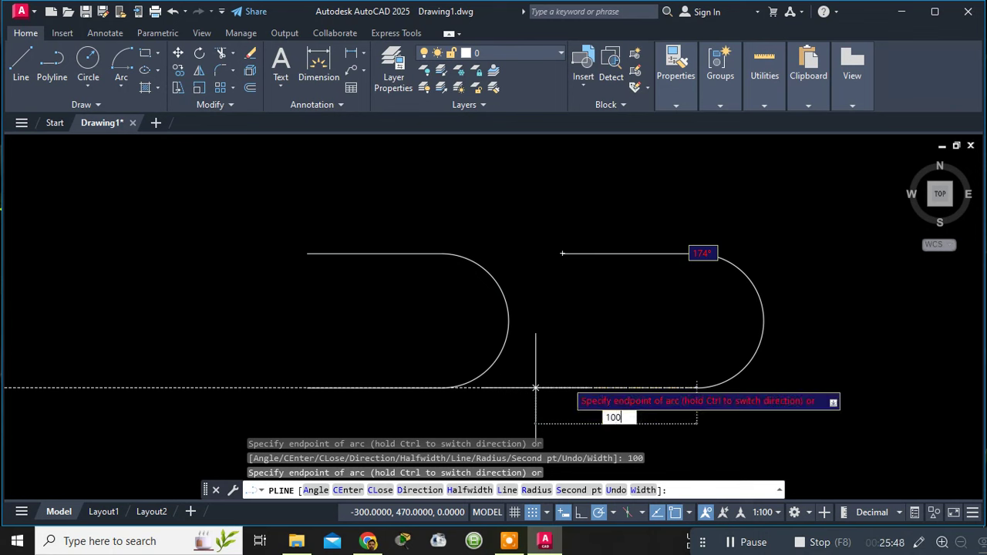
pyautogui.write('0')
pyautogui.press('Return')
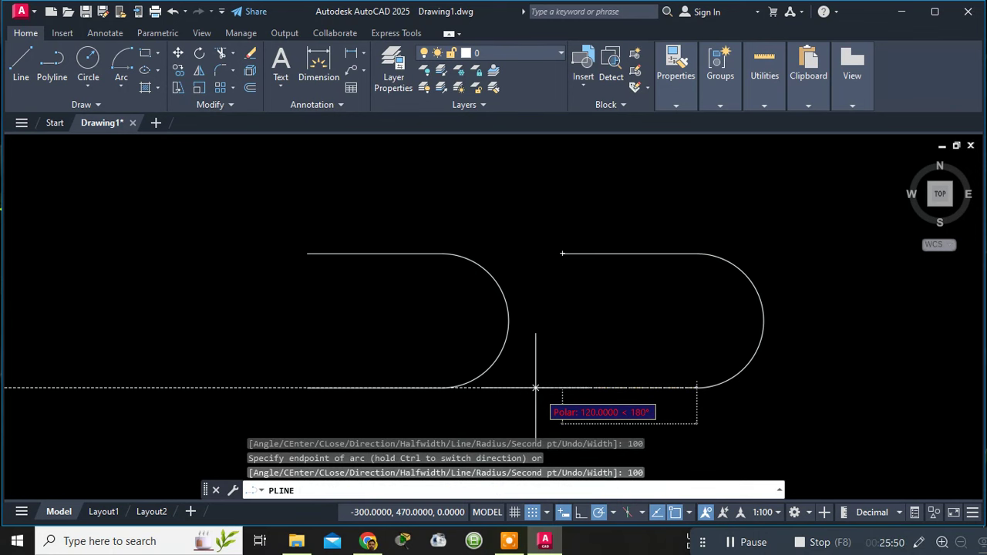
# - Cancel the mistaken arc entry, switch back to lines and draw the 100-unit bottom line
pyautogui.press('Escape')
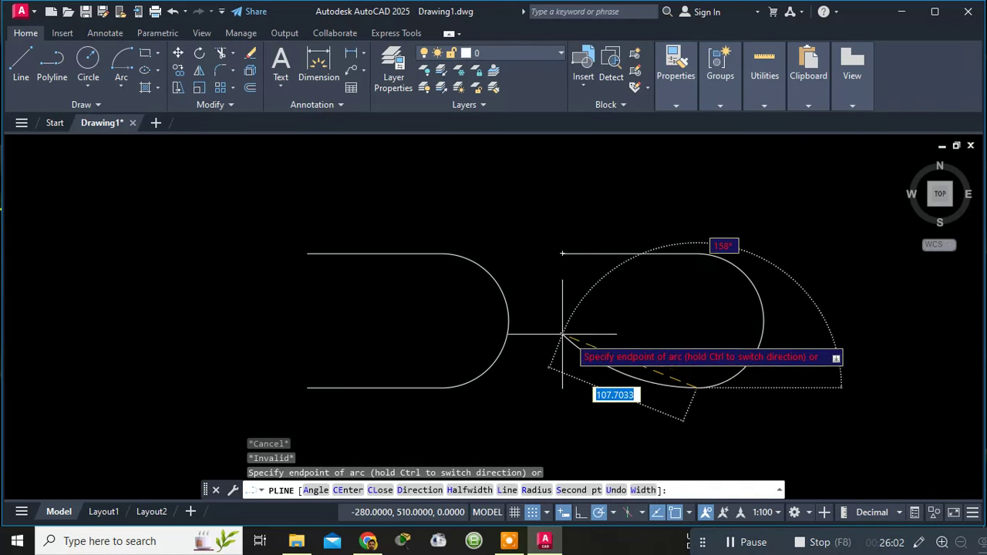
pyautogui.rightClick(562, 387)
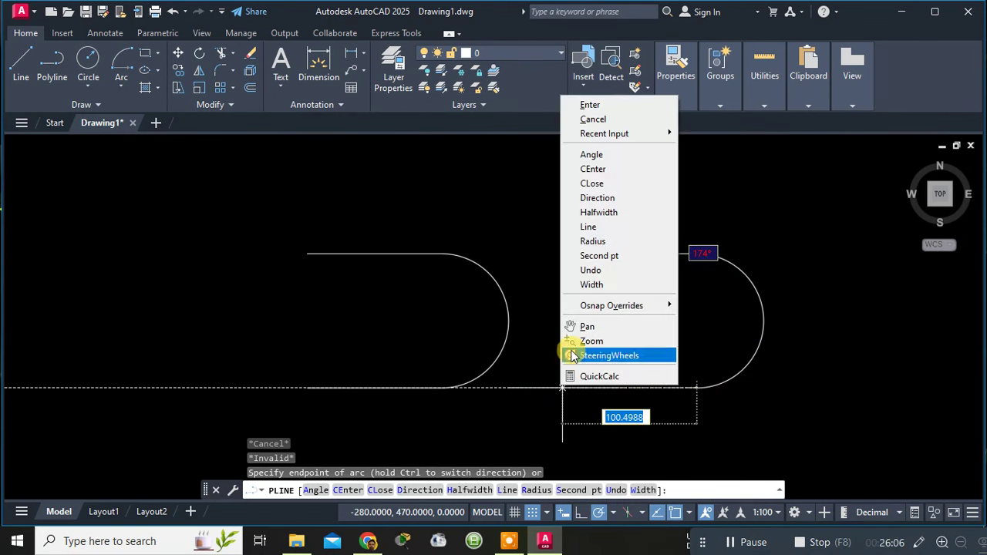
pyautogui.click(589, 227)
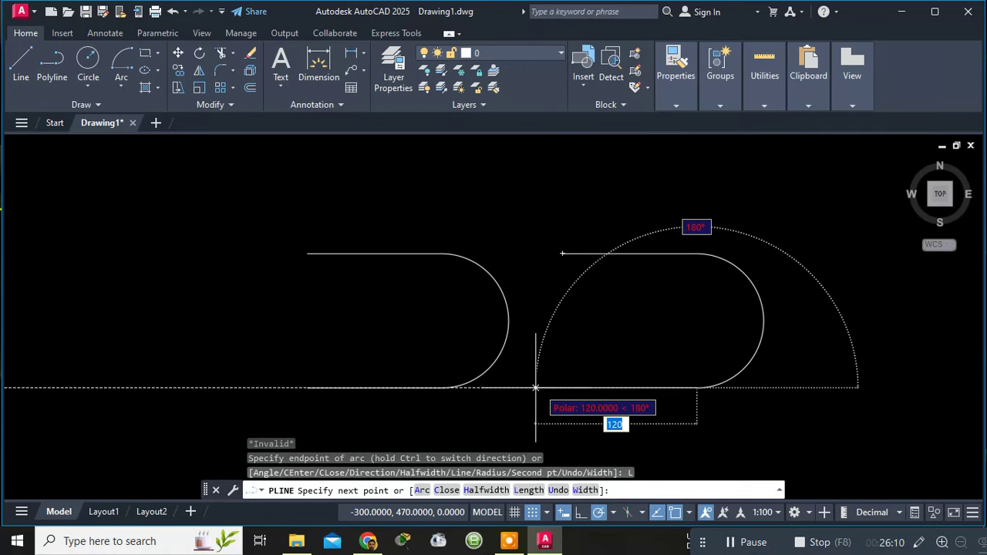
pyautogui.write('10')
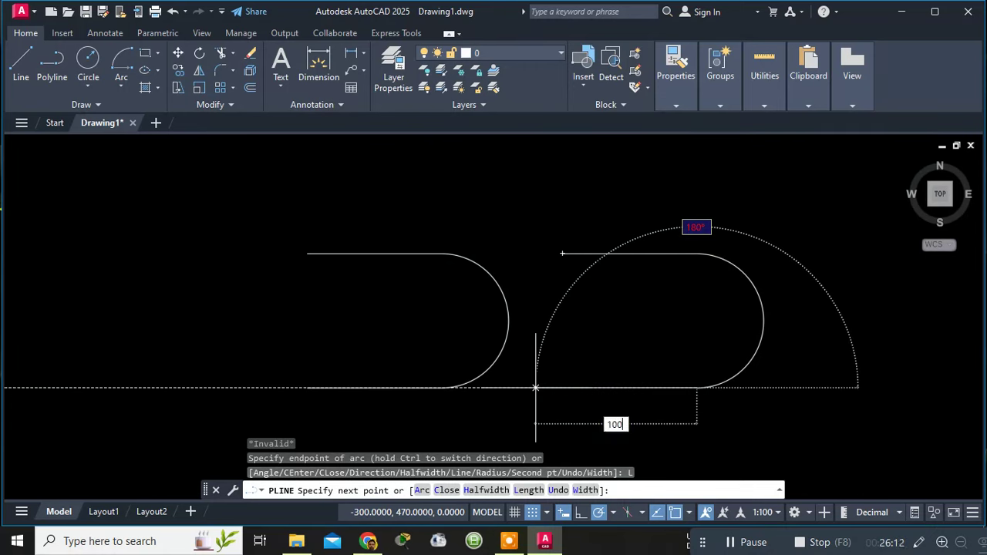
pyautogui.press('Return')
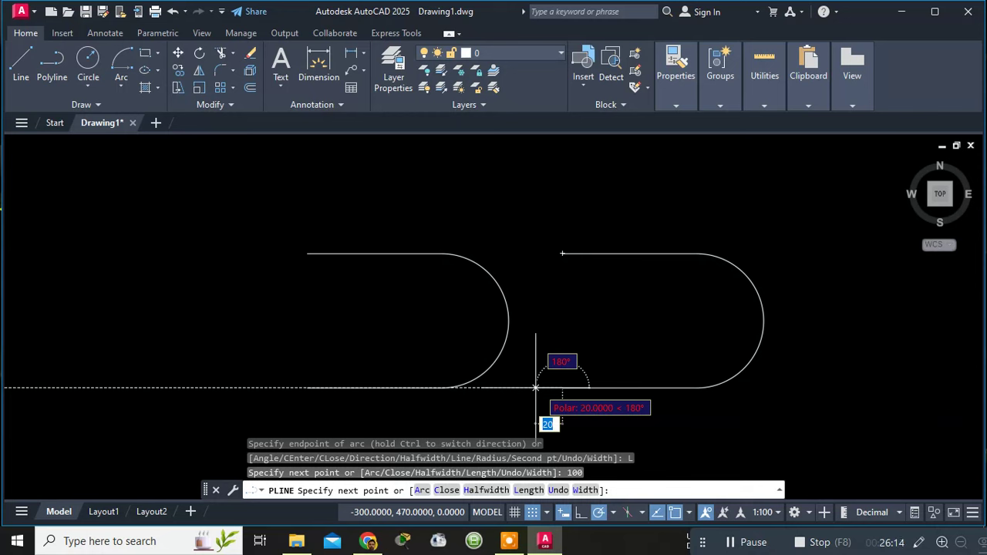
pyautogui.press('Escape')
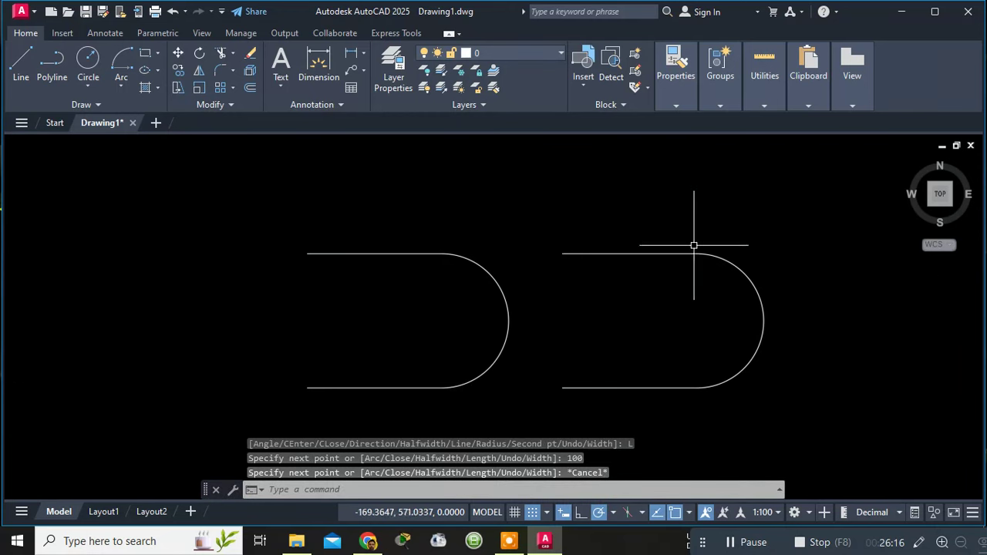